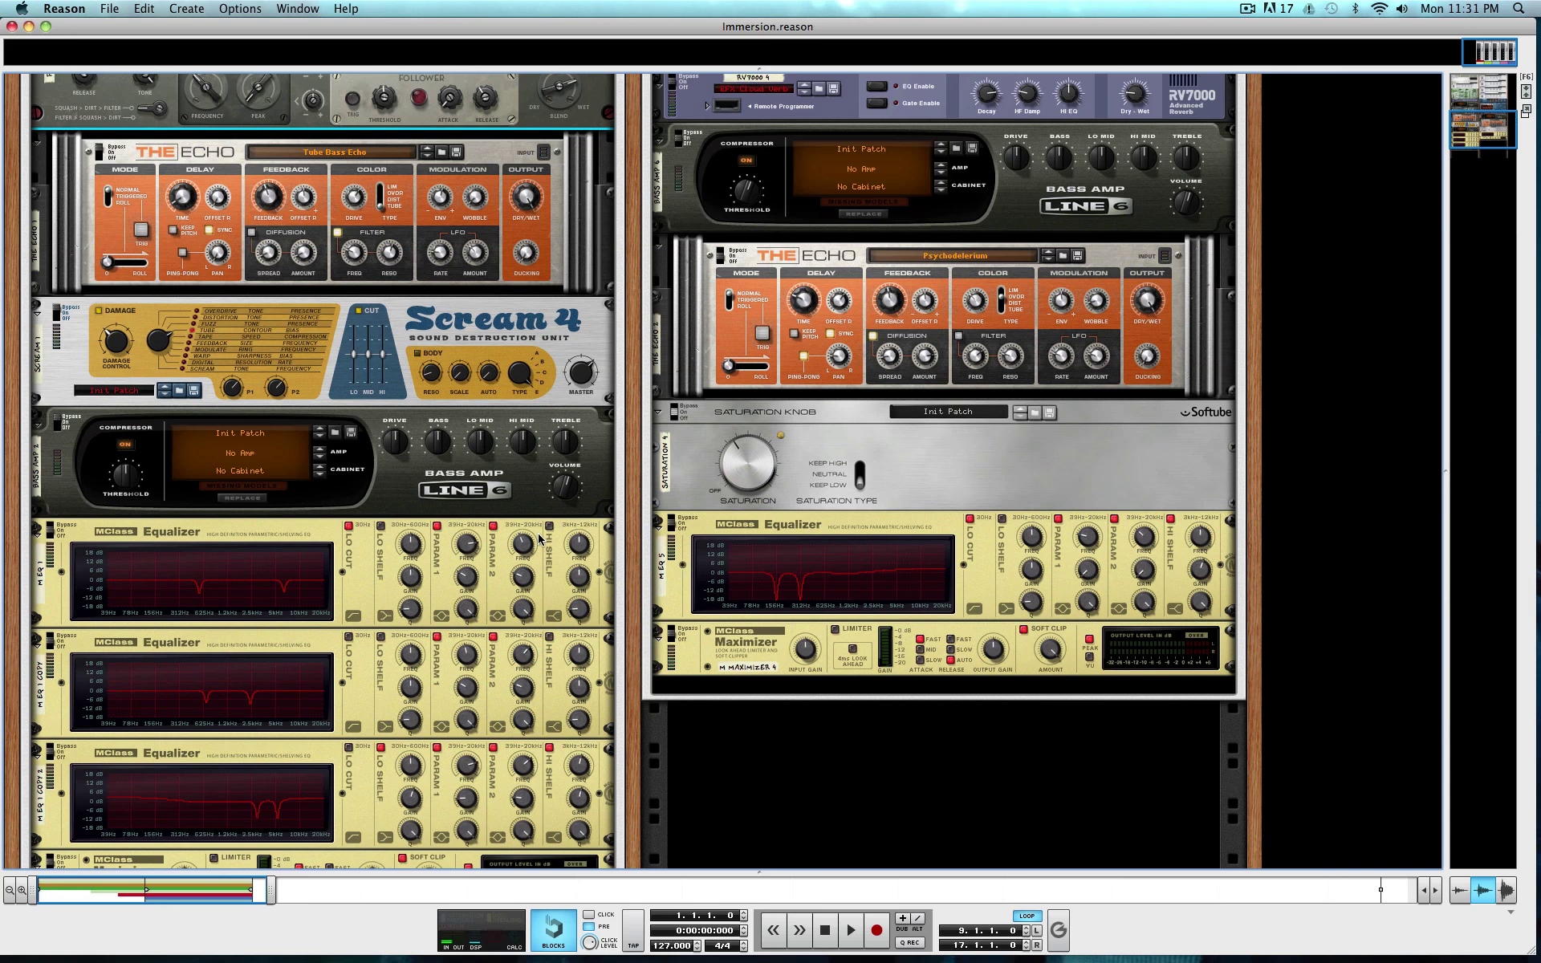
Move the song position to bar 5 in the sequencer, hide the sequencer again and start playback
{"action": "scroll", "coordinate": [540, 539], "scroll_direction": "up", "scroll_amount": 4}
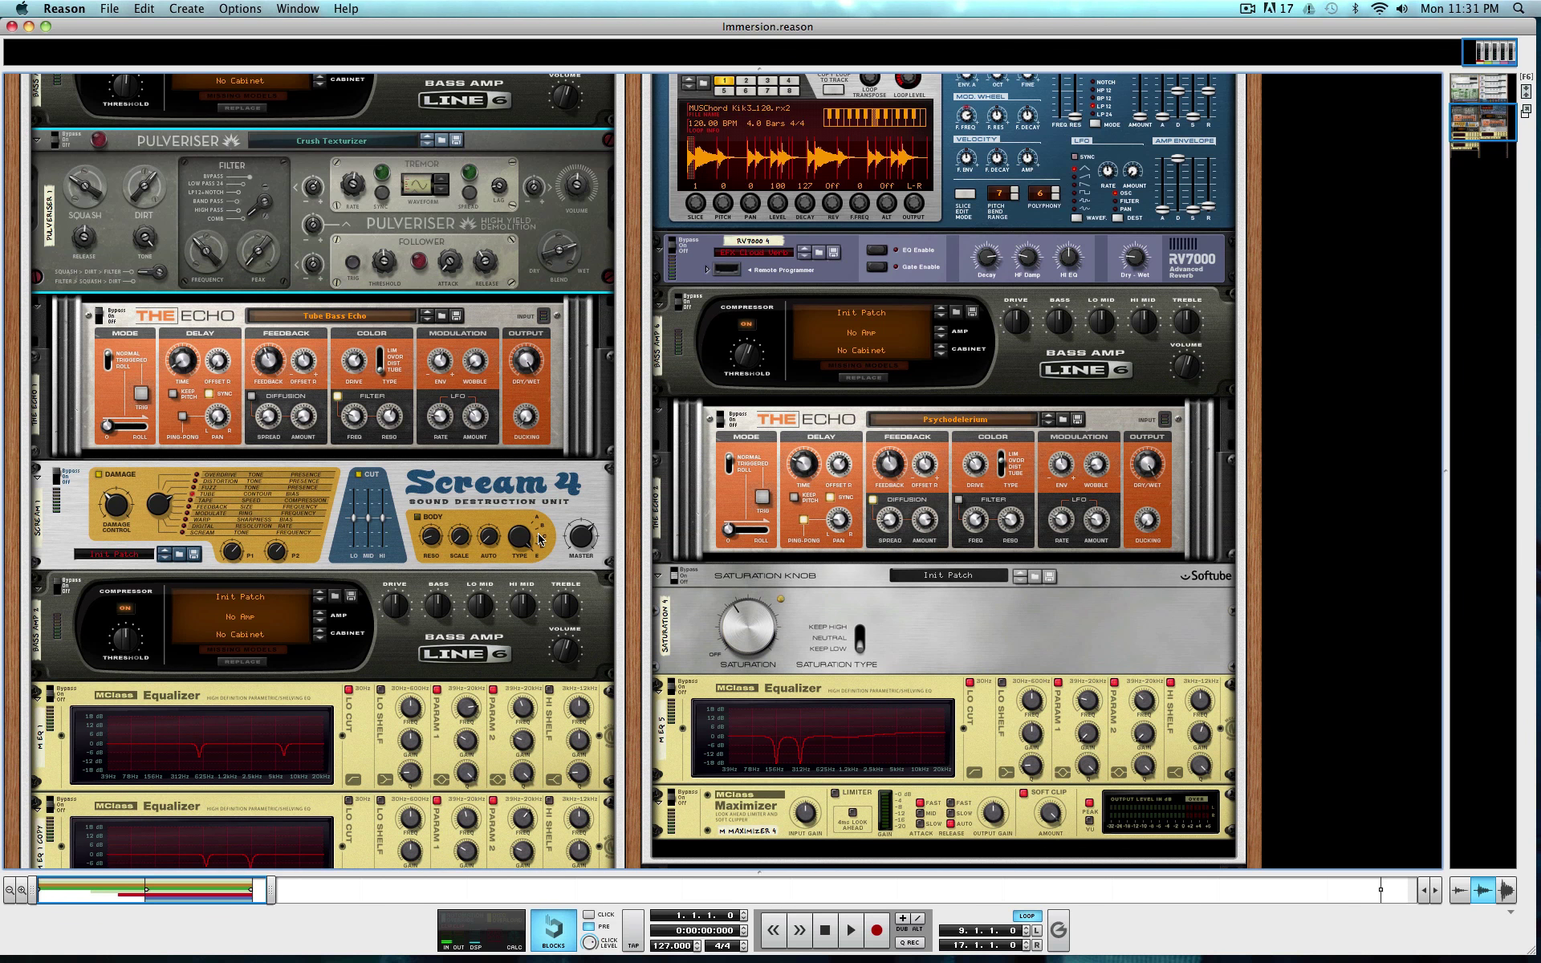
{"action": "scroll", "coordinate": [539, 540], "scroll_direction": "up", "scroll_amount": 5}
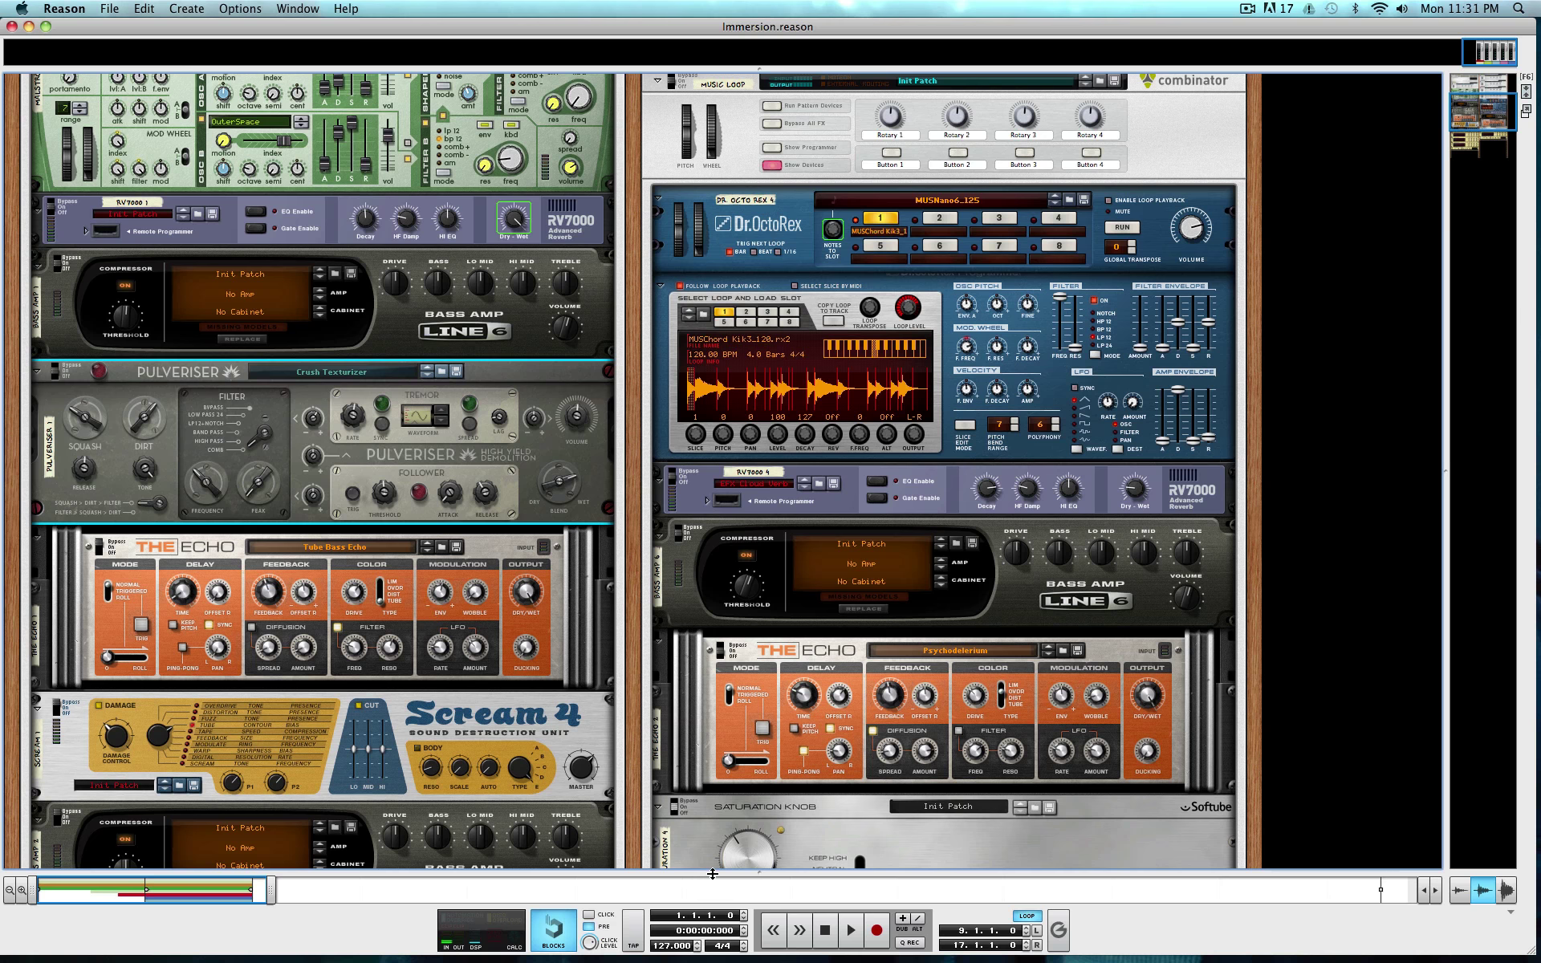
{"action": "left_click_drag", "start_coordinate": [712, 873], "coordinate": [711, 682]}
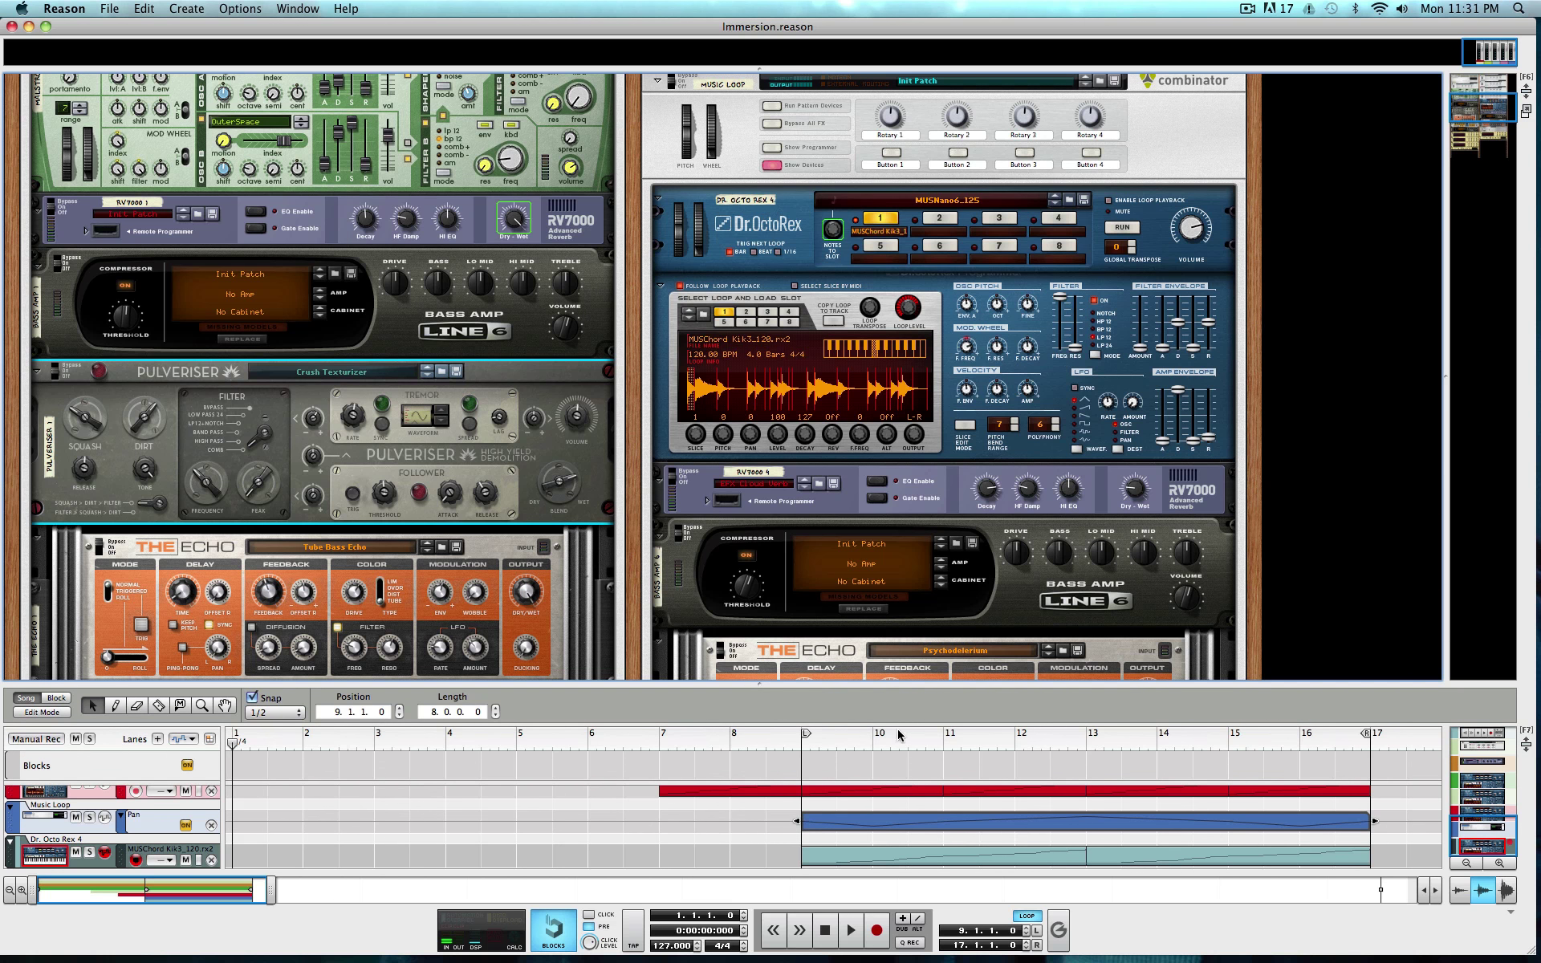
{"action": "left_click", "coordinate": [516, 744]}
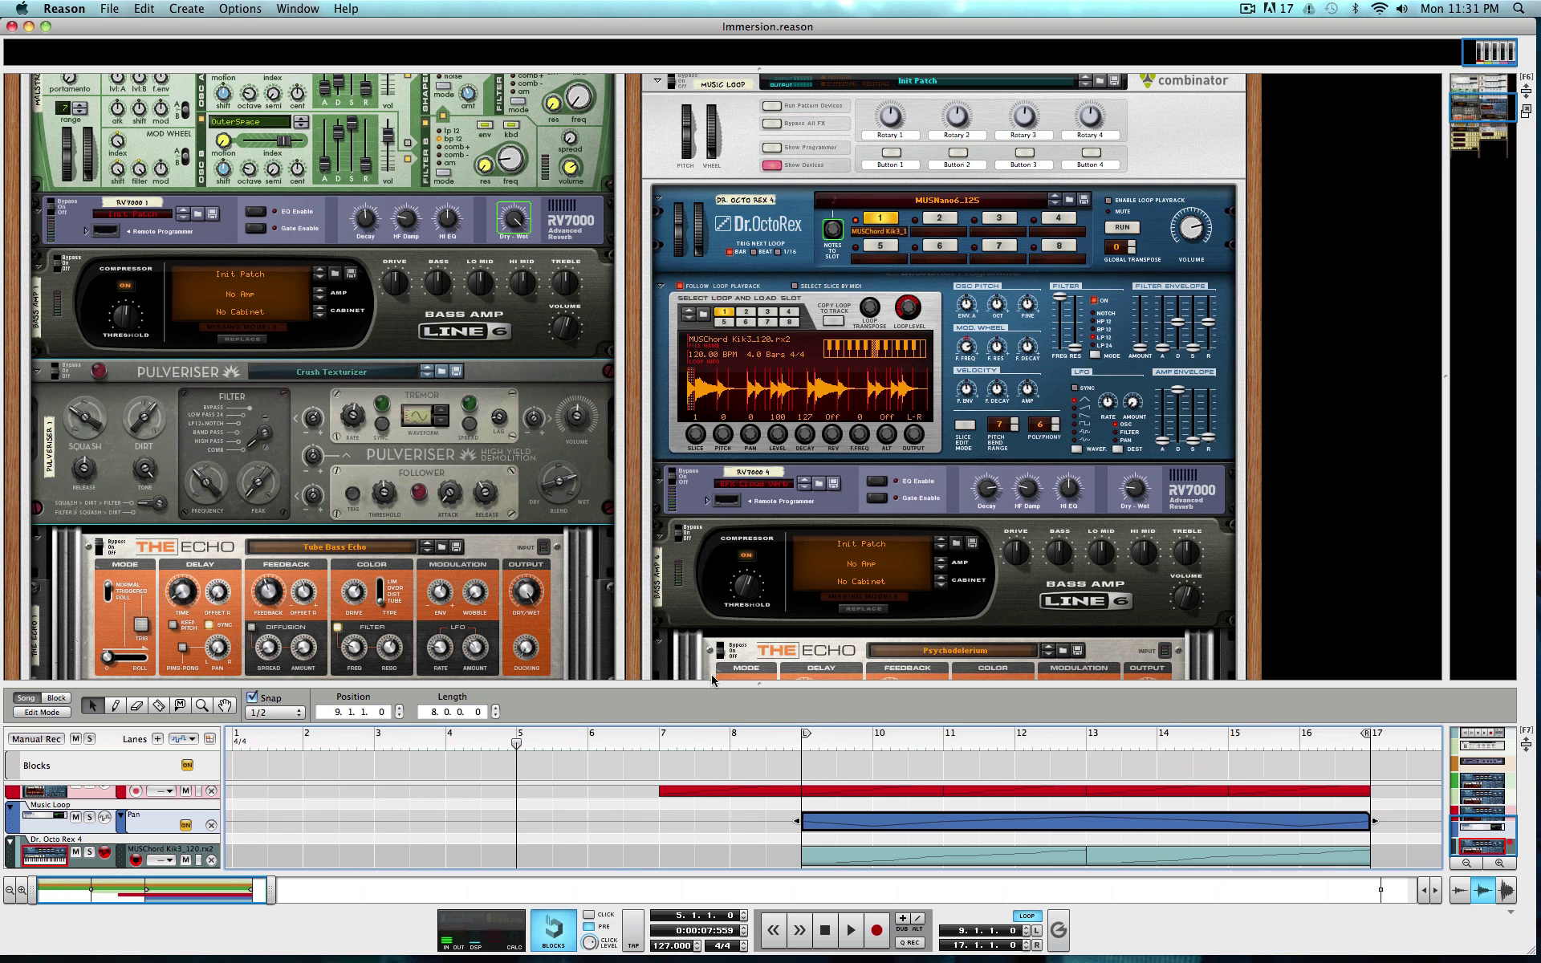
{"action": "key", "text": "F7"}
{"action": "key", "text": "space"}
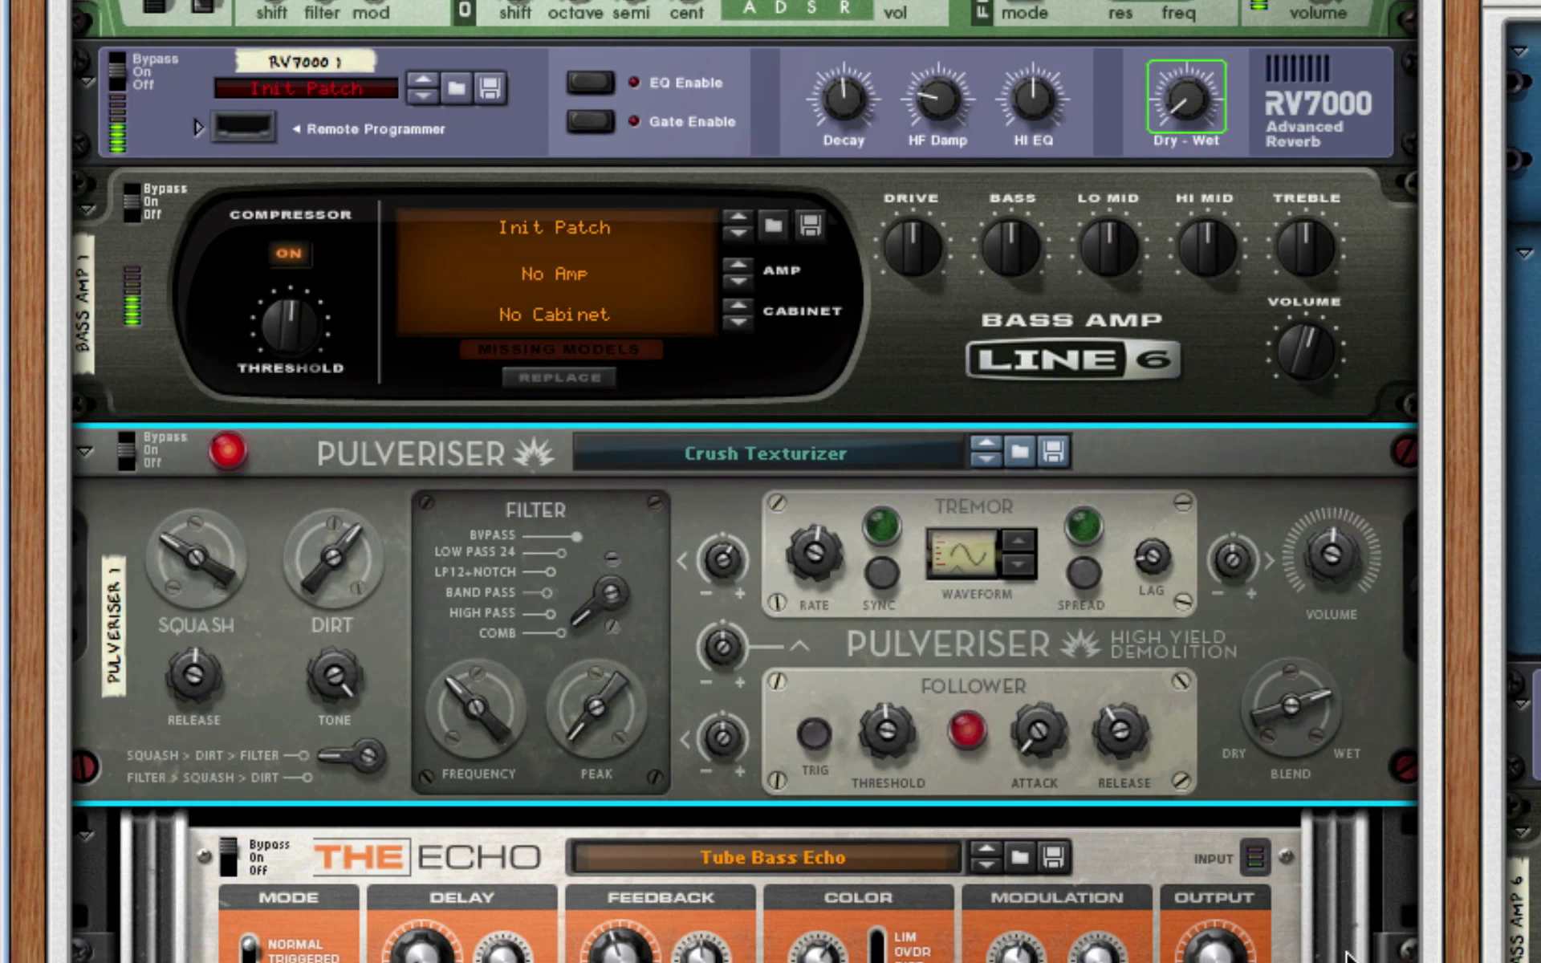
Examine the Dirty Lazers device chain, from the Malström synthesizer through the RV7000, Bass Amp, Pulveriser and The Echo to Scream 4
{"action": "scroll", "coordinate": [1340, 955], "scroll_direction": "up", "scroll_amount": 3}
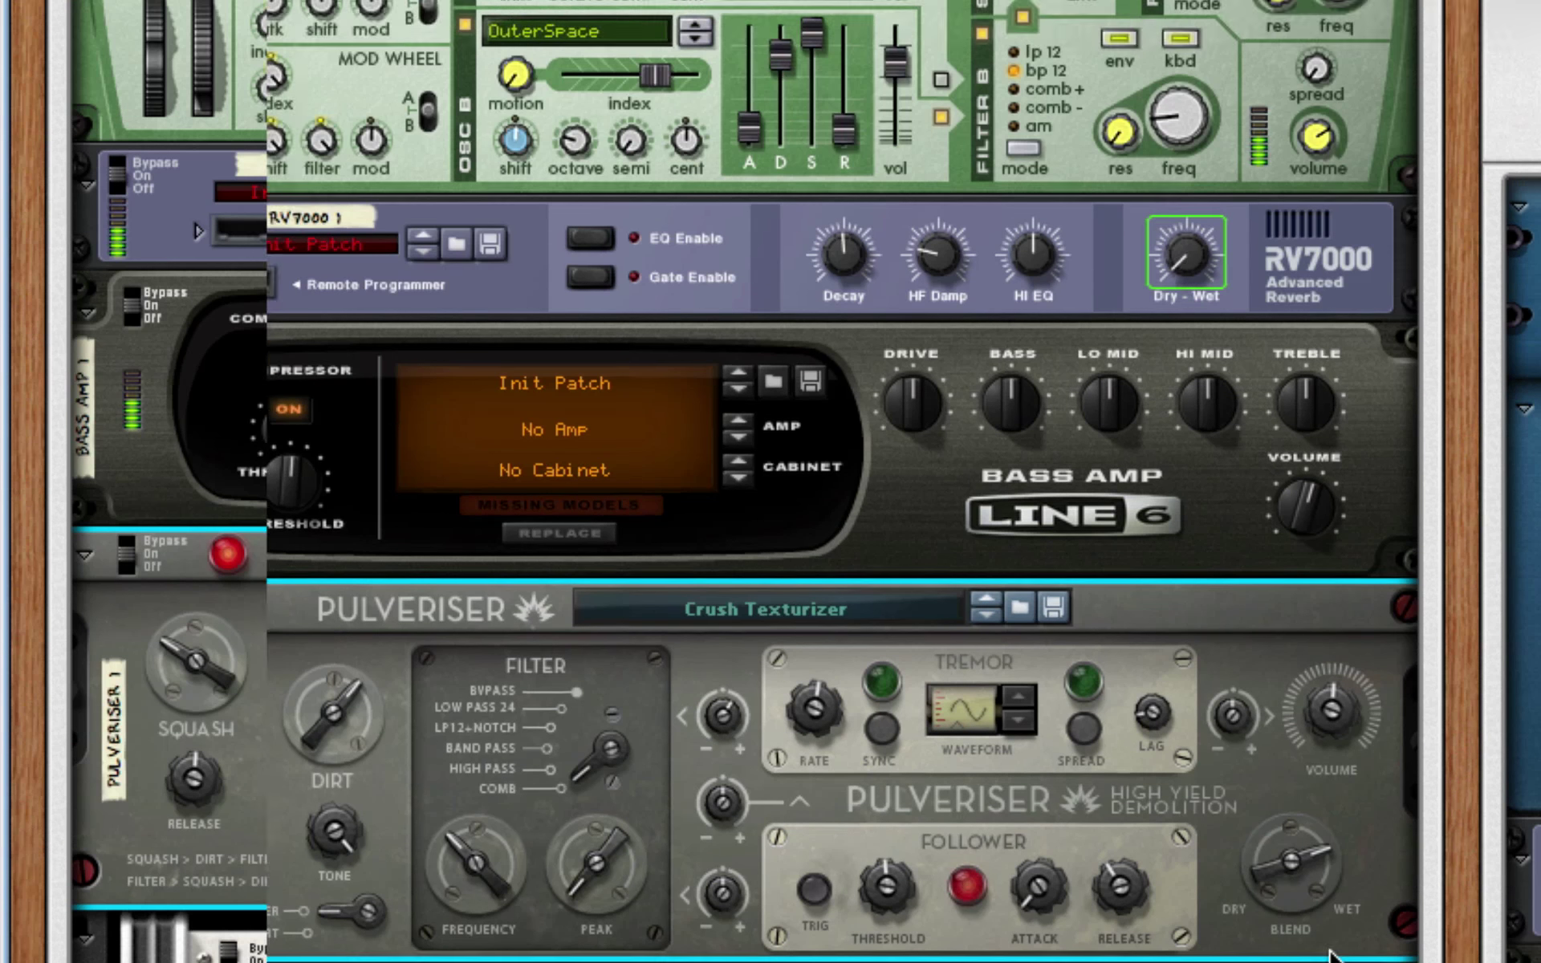
{"action": "scroll", "coordinate": [1328, 956], "scroll_direction": "up", "scroll_amount": 3}
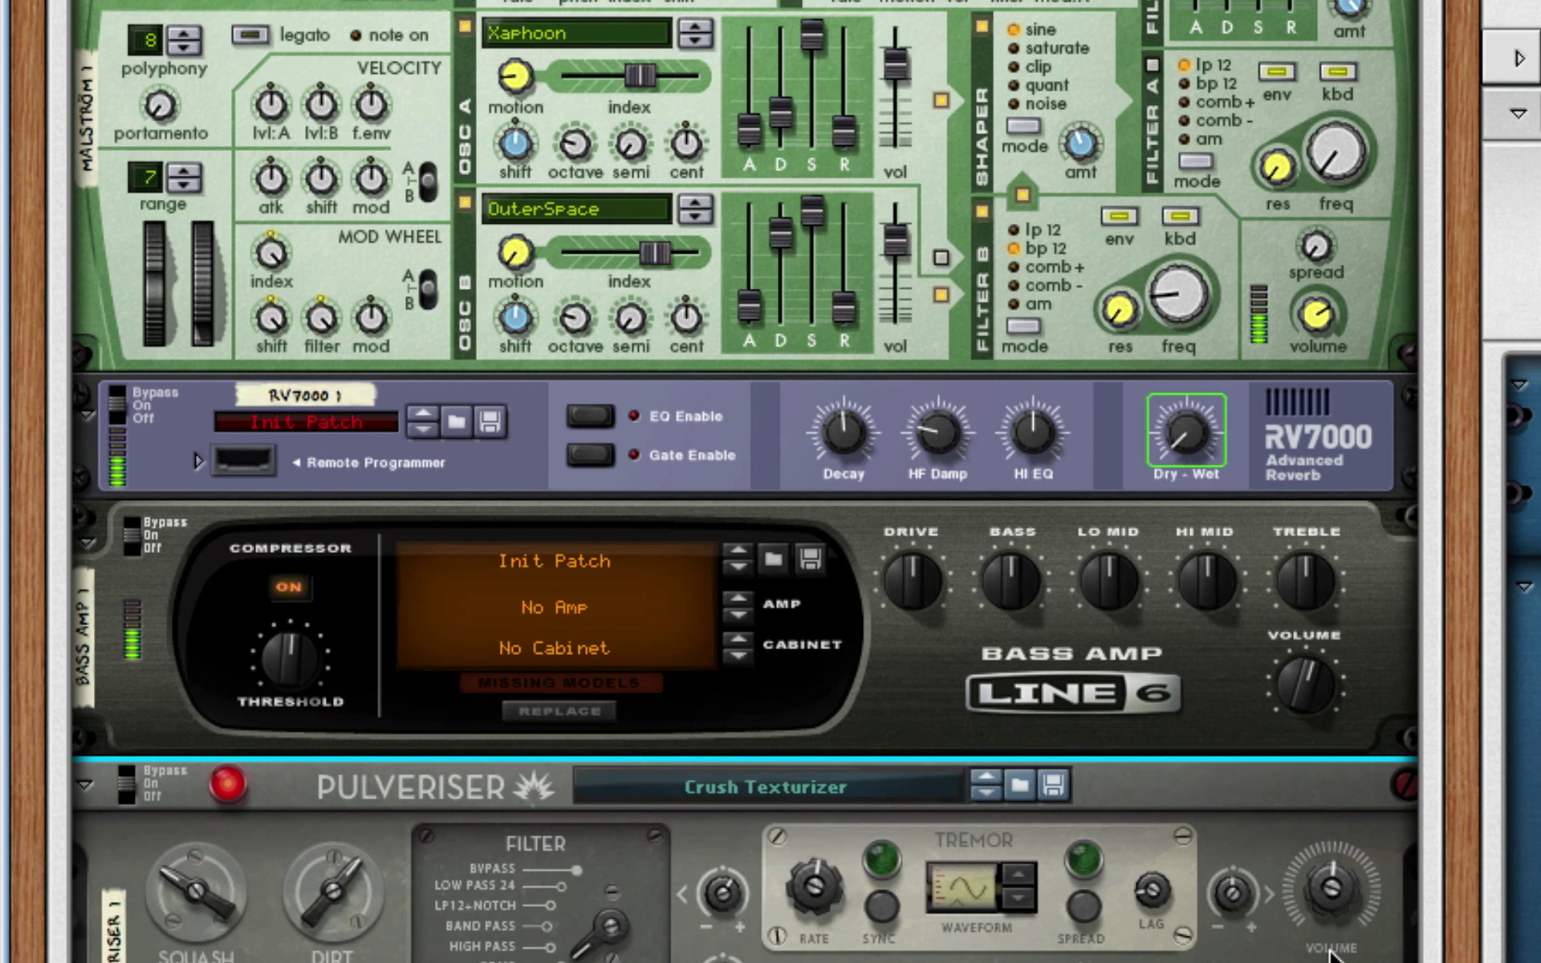
{"action": "scroll", "coordinate": [1329, 955], "scroll_direction": "up", "scroll_amount": 3}
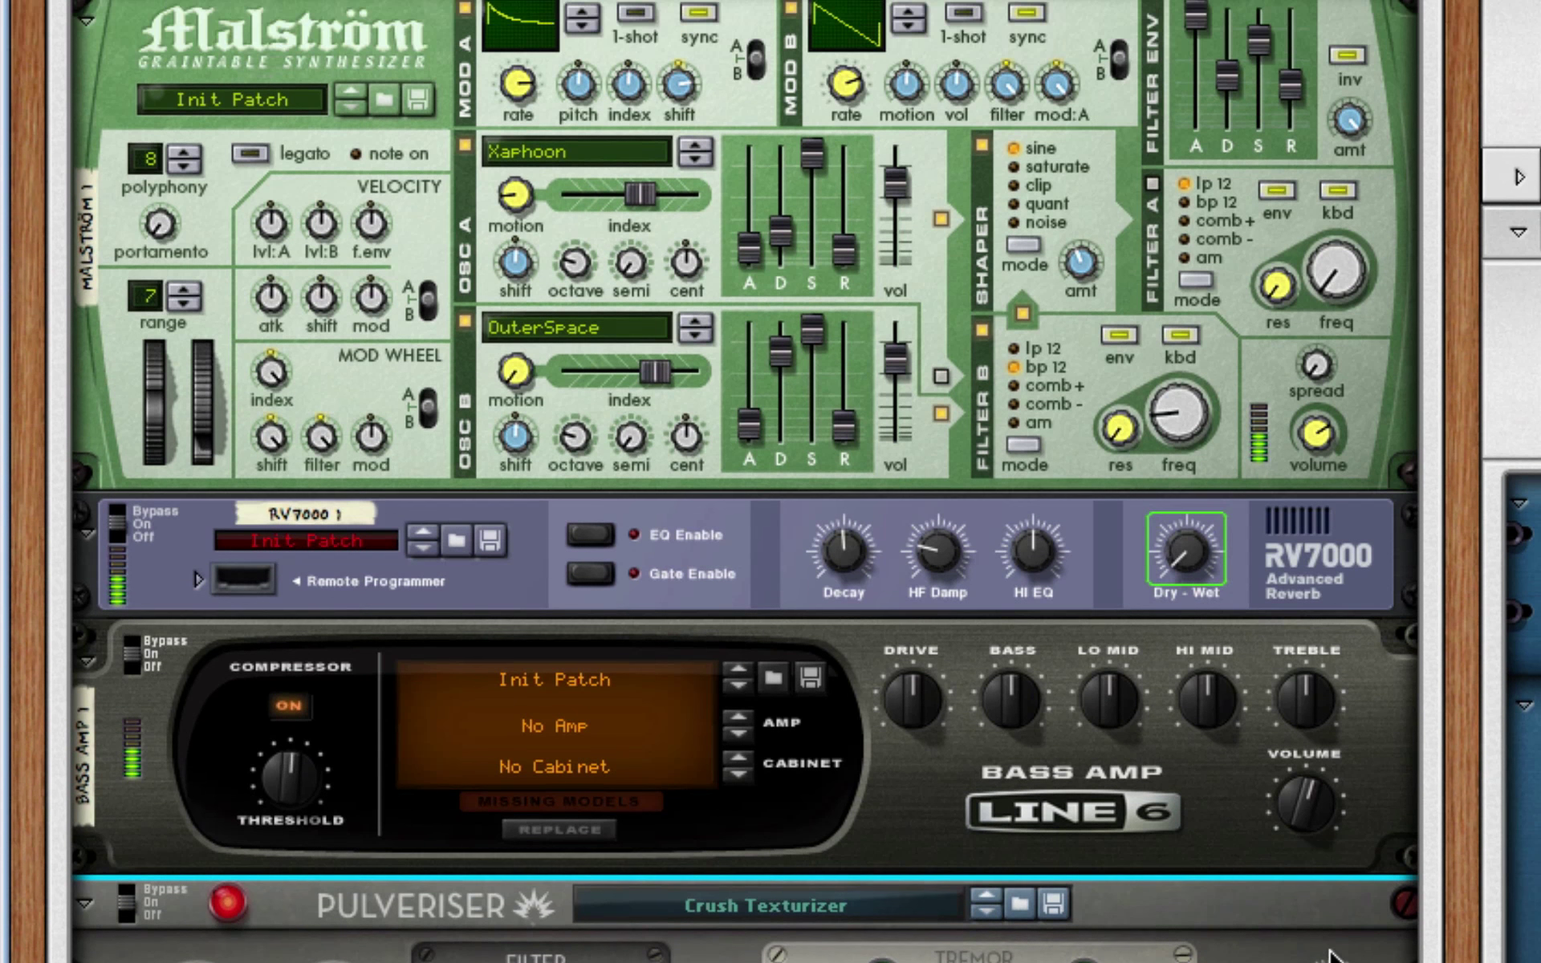
{"action": "scroll", "coordinate": [1328, 955], "scroll_direction": "up", "scroll_amount": 2}
{"action": "scroll", "coordinate": [1385, 939], "scroll_direction": "down", "scroll_amount": 3}
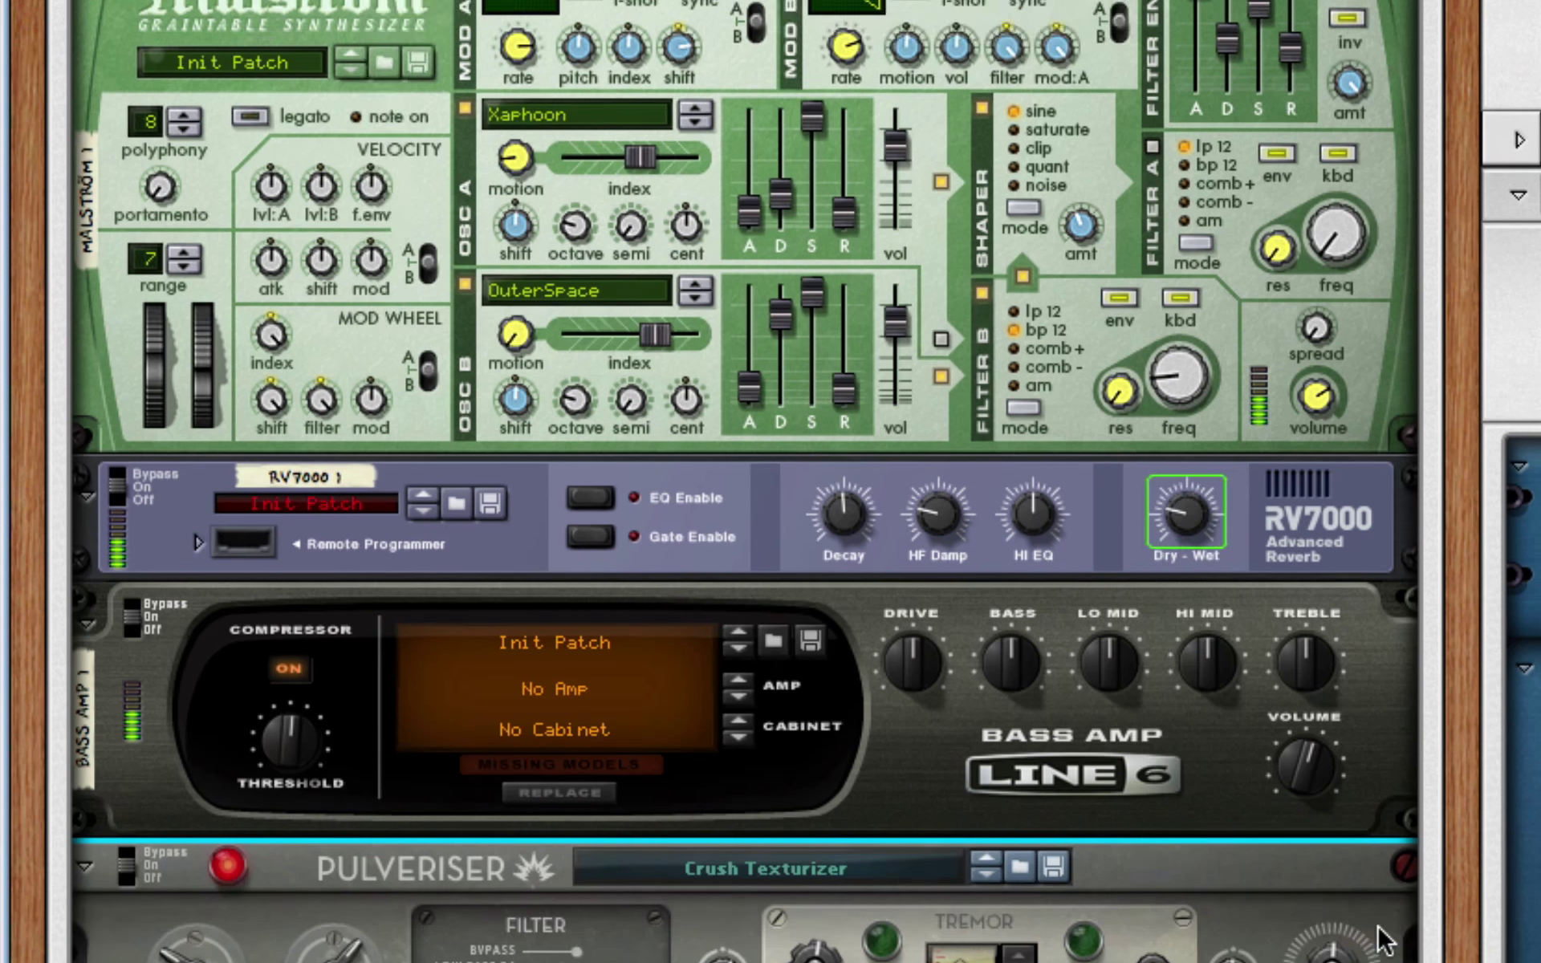
{"action": "scroll", "coordinate": [1384, 939], "scroll_direction": "down", "scroll_amount": 3}
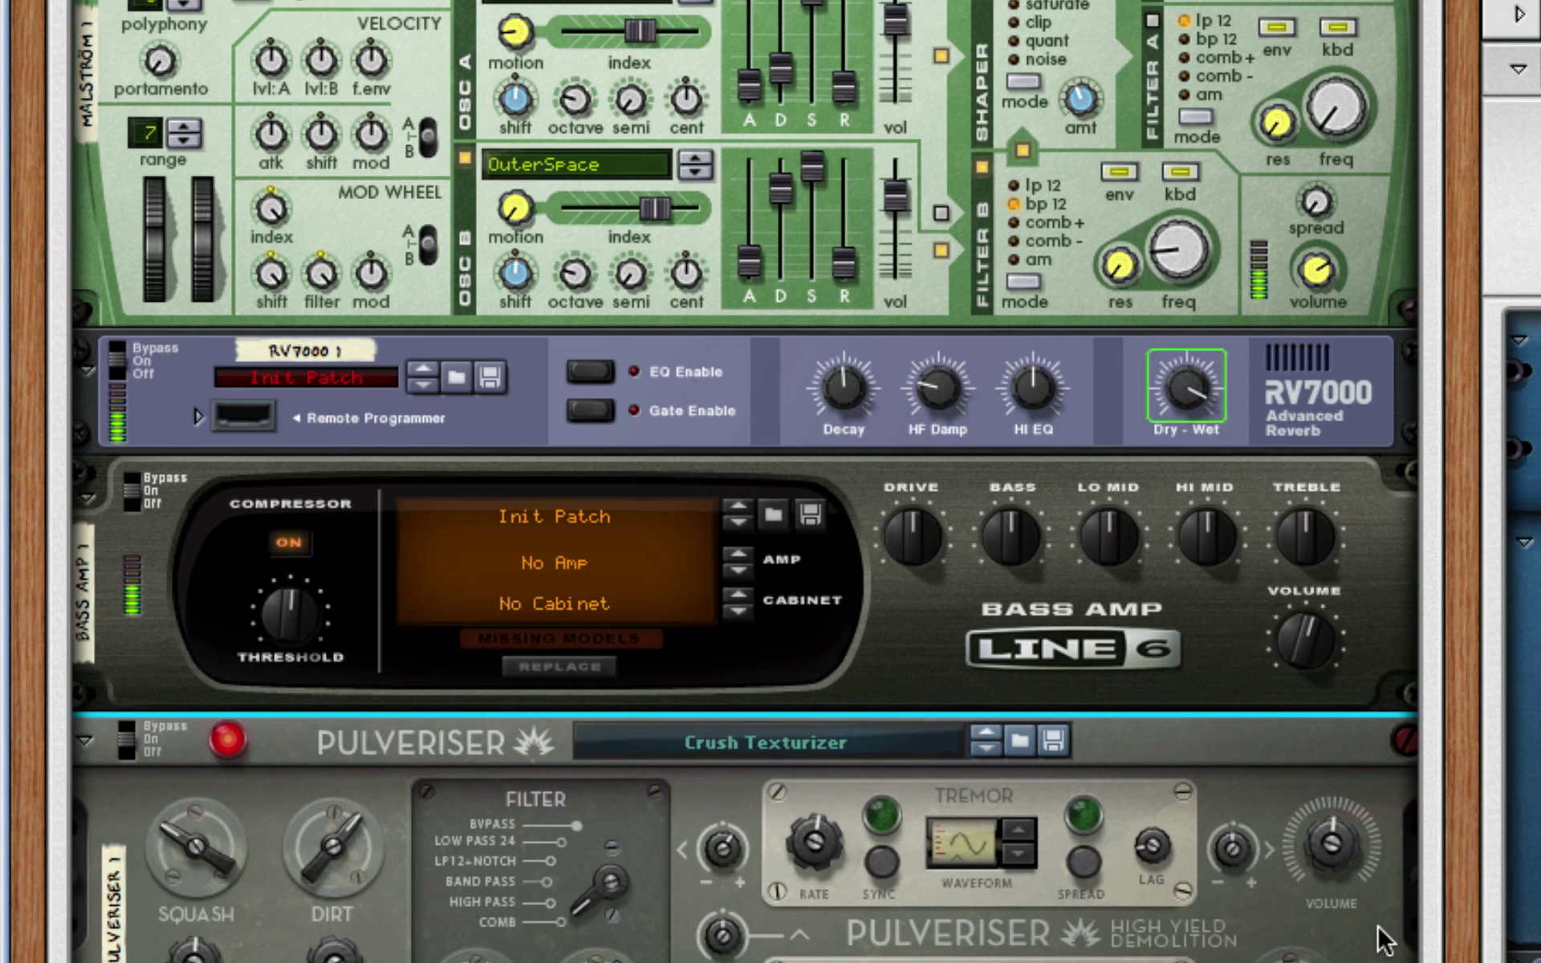
{"action": "scroll", "coordinate": [1385, 939], "scroll_direction": "down", "scroll_amount": 3}
{"action": "scroll", "coordinate": [1385, 939], "scroll_direction": "down", "scroll_amount": 2}
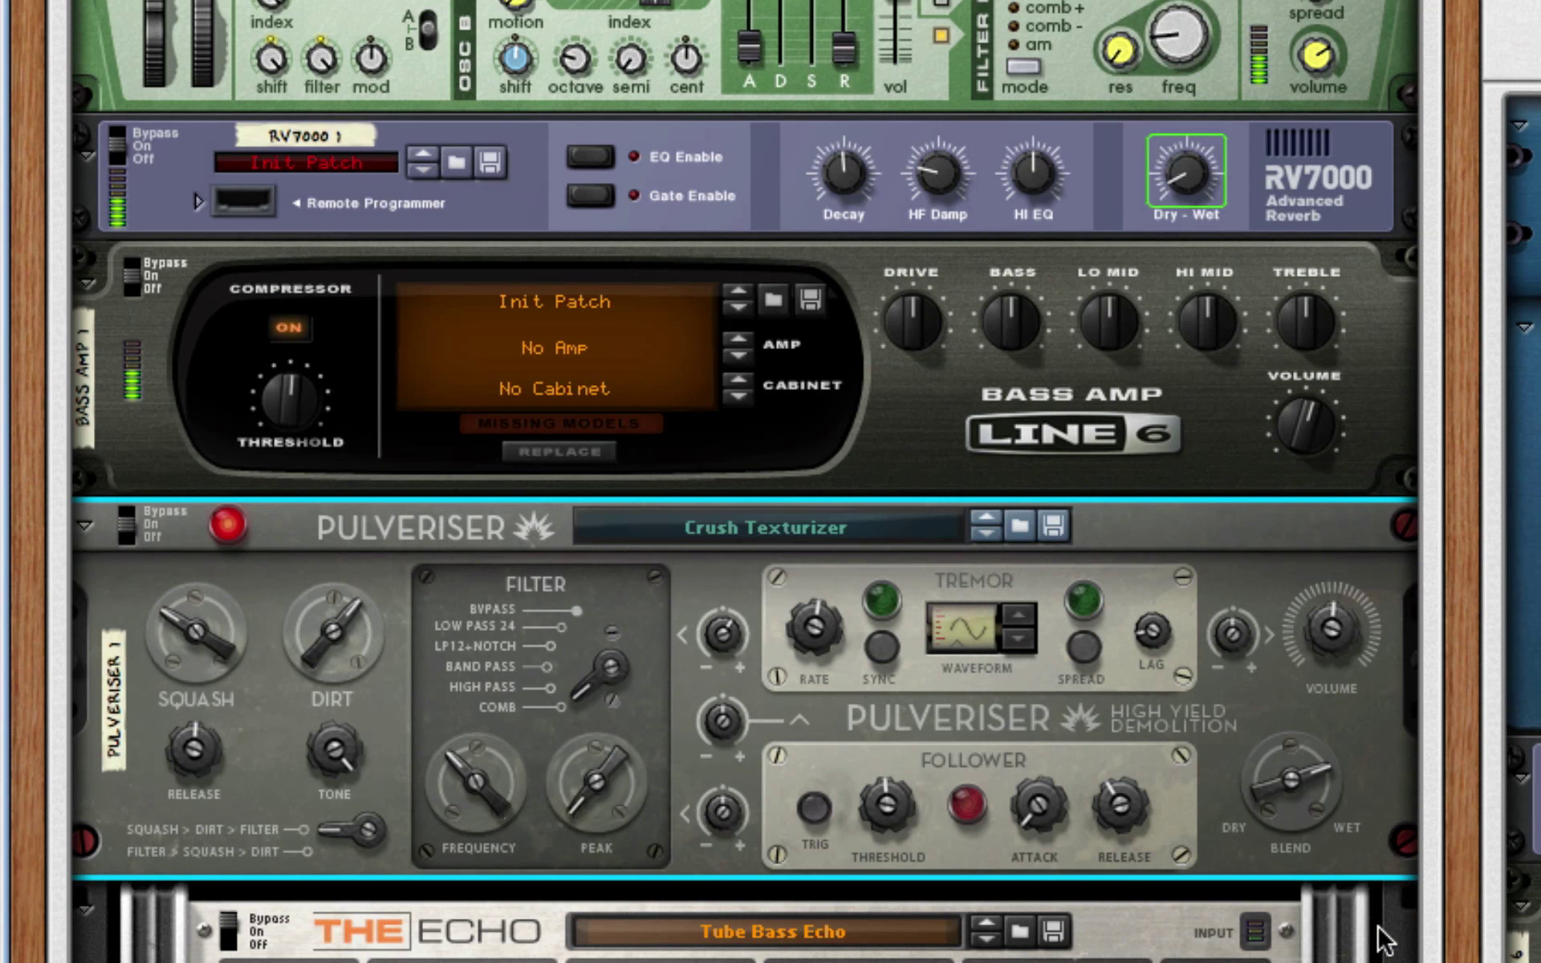
{"action": "scroll", "coordinate": [1385, 939], "scroll_direction": "down", "scroll_amount": 11}
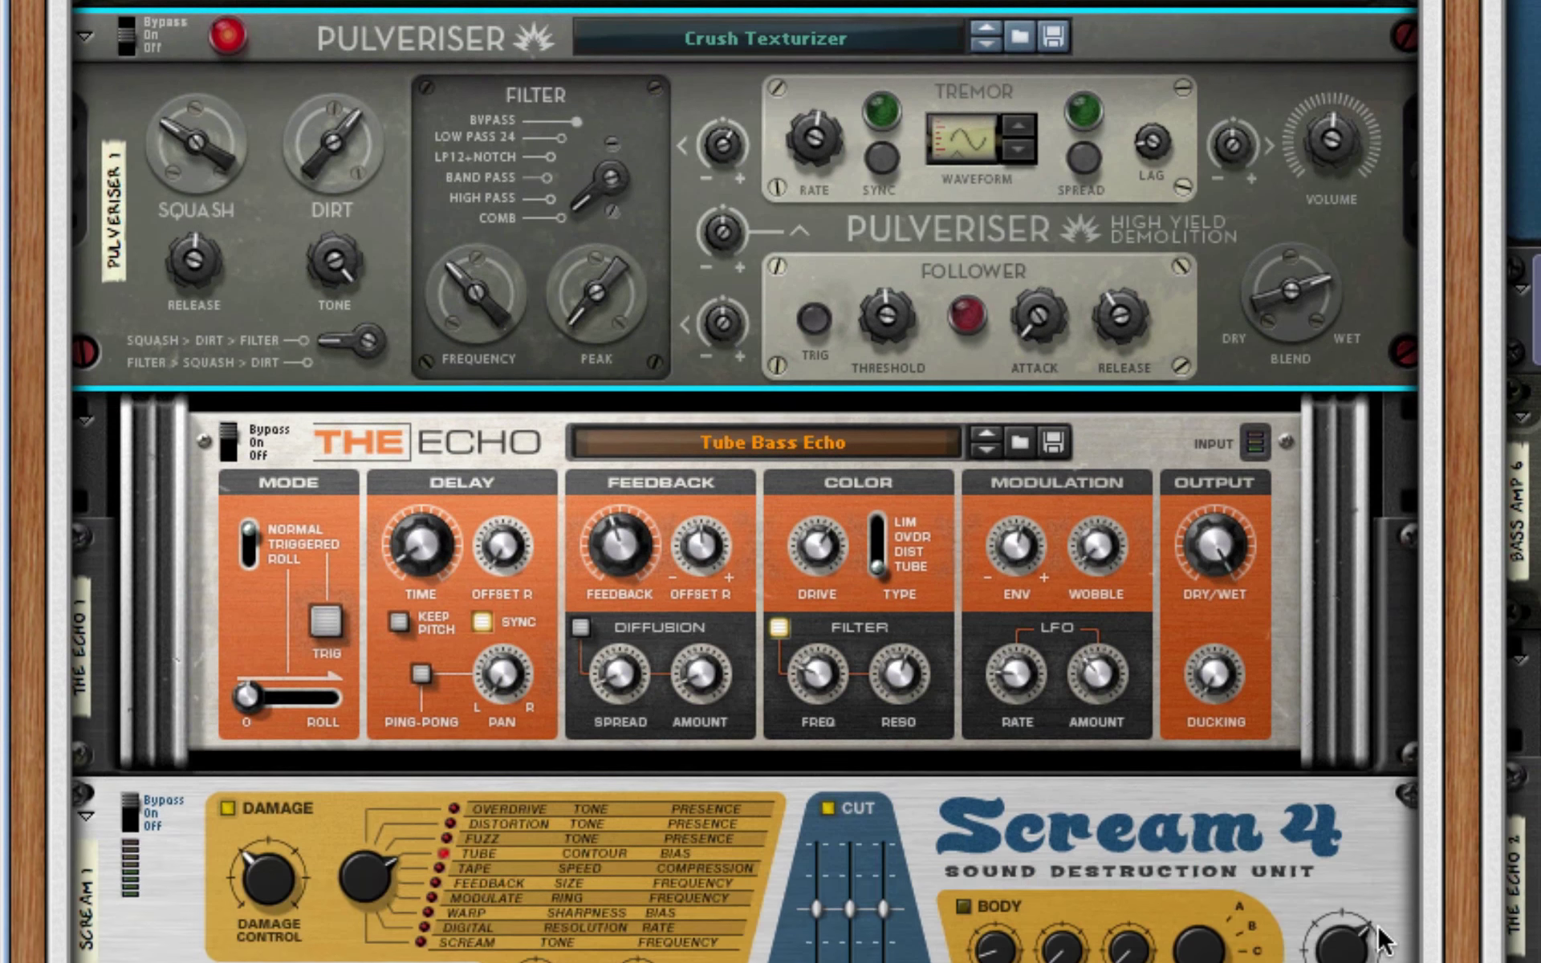
{"action": "scroll", "coordinate": [1384, 939], "scroll_direction": "down", "scroll_amount": 4}
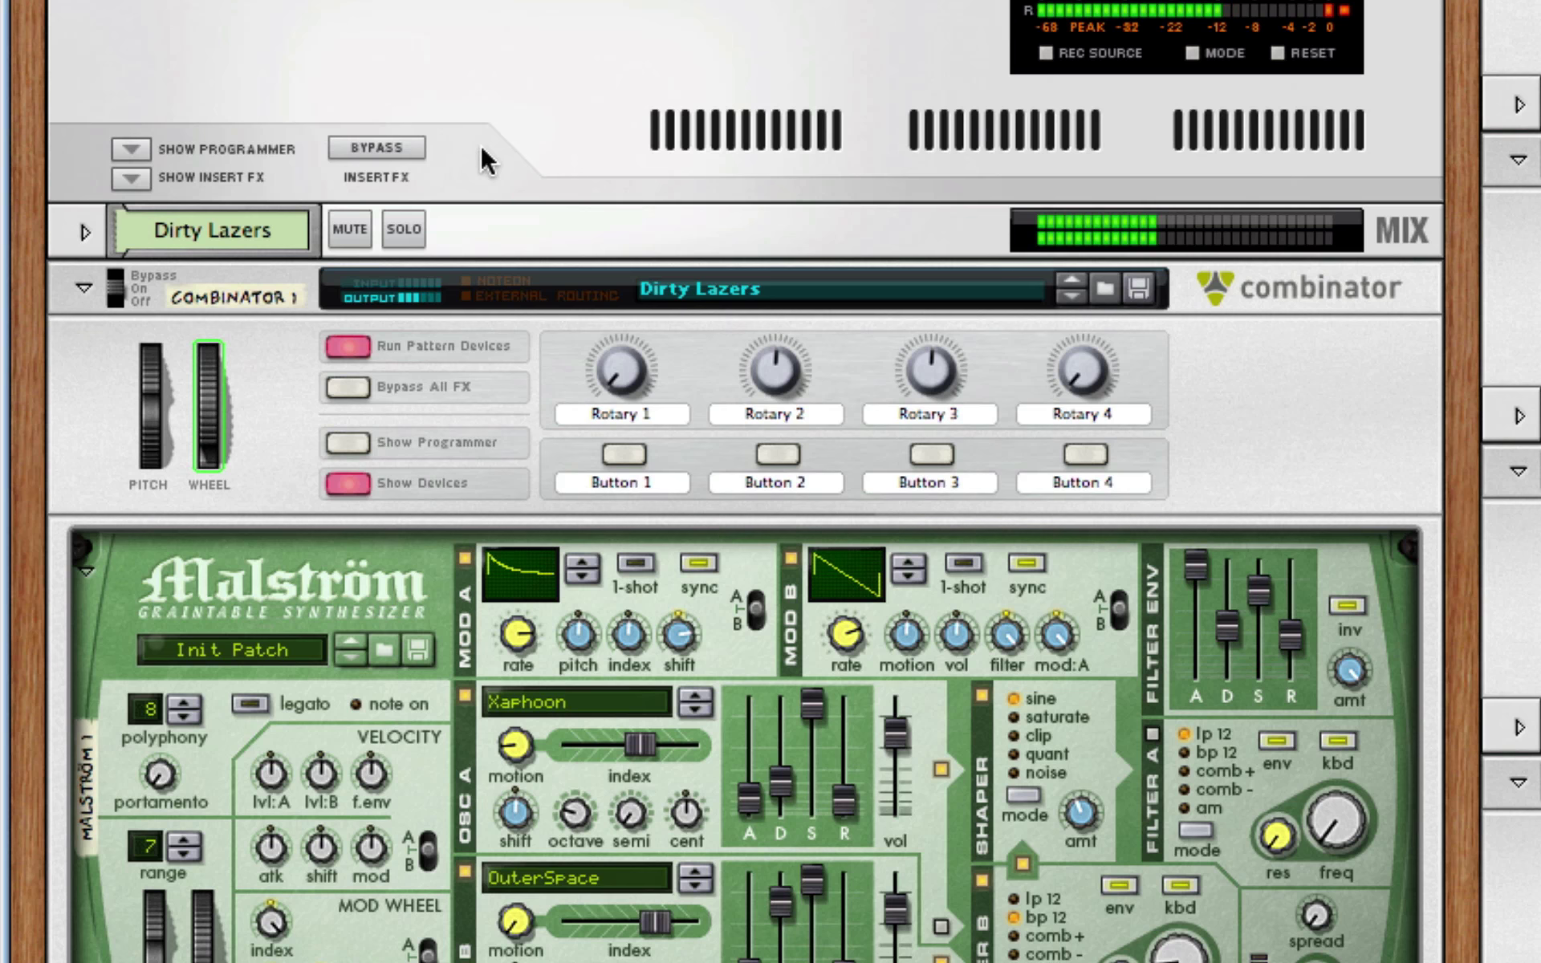
Solo the Dirty Lazers mix channel and review its effects chain down to the first MClass Equalizer
{"action": "left_click", "coordinate": [403, 231]}
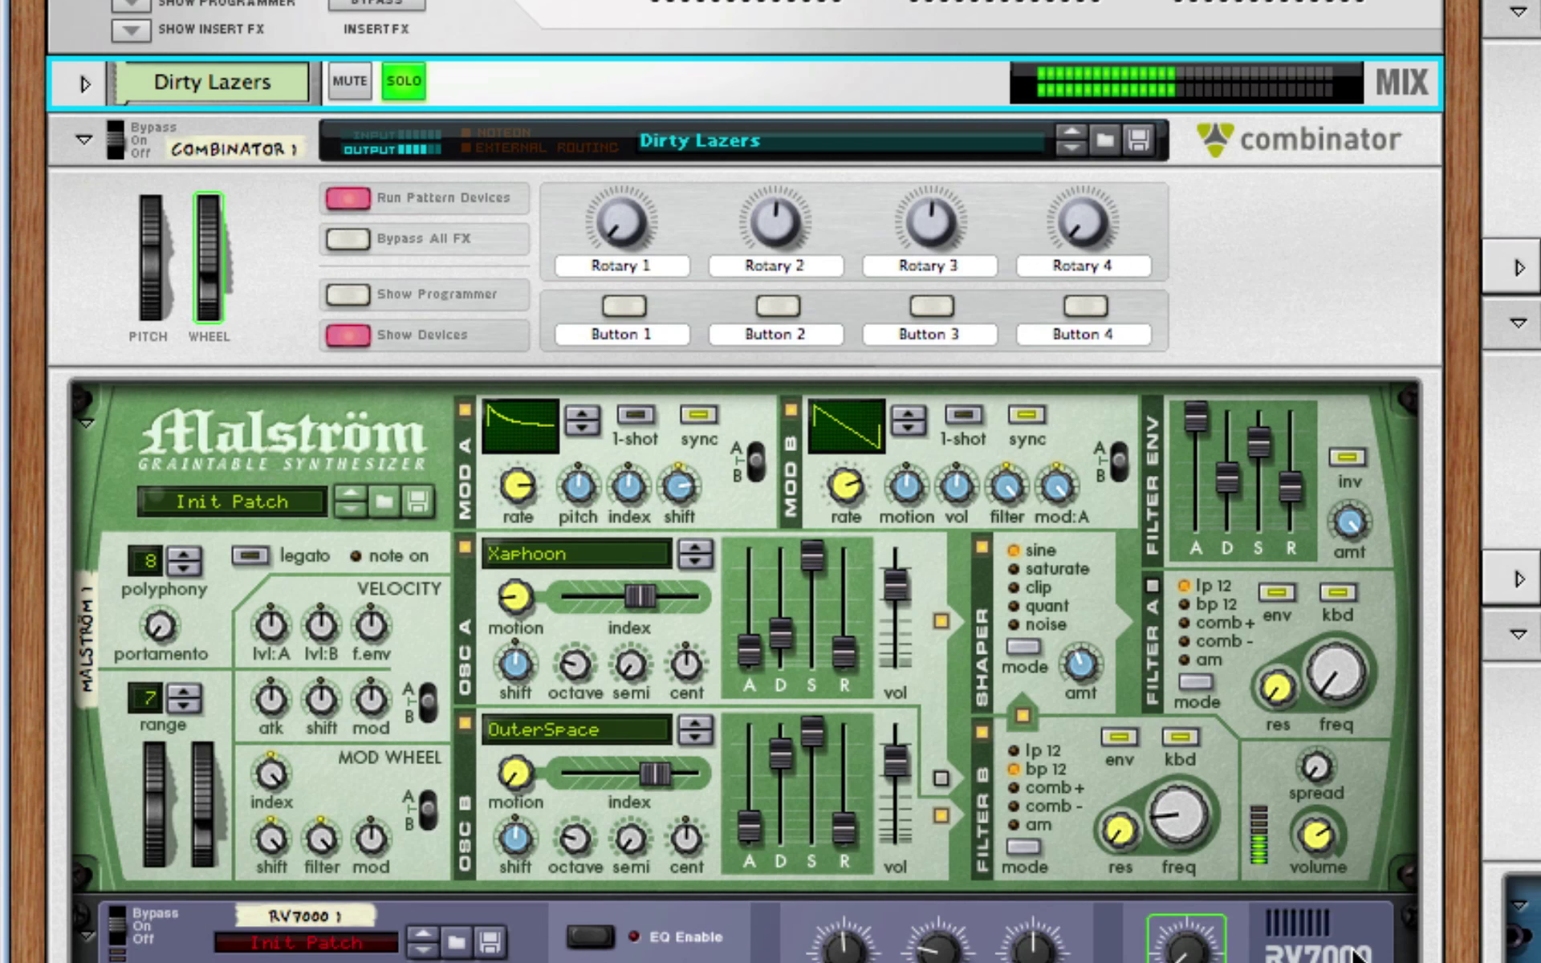
{"action": "scroll", "coordinate": [1354, 953], "scroll_direction": "down", "scroll_amount": 15}
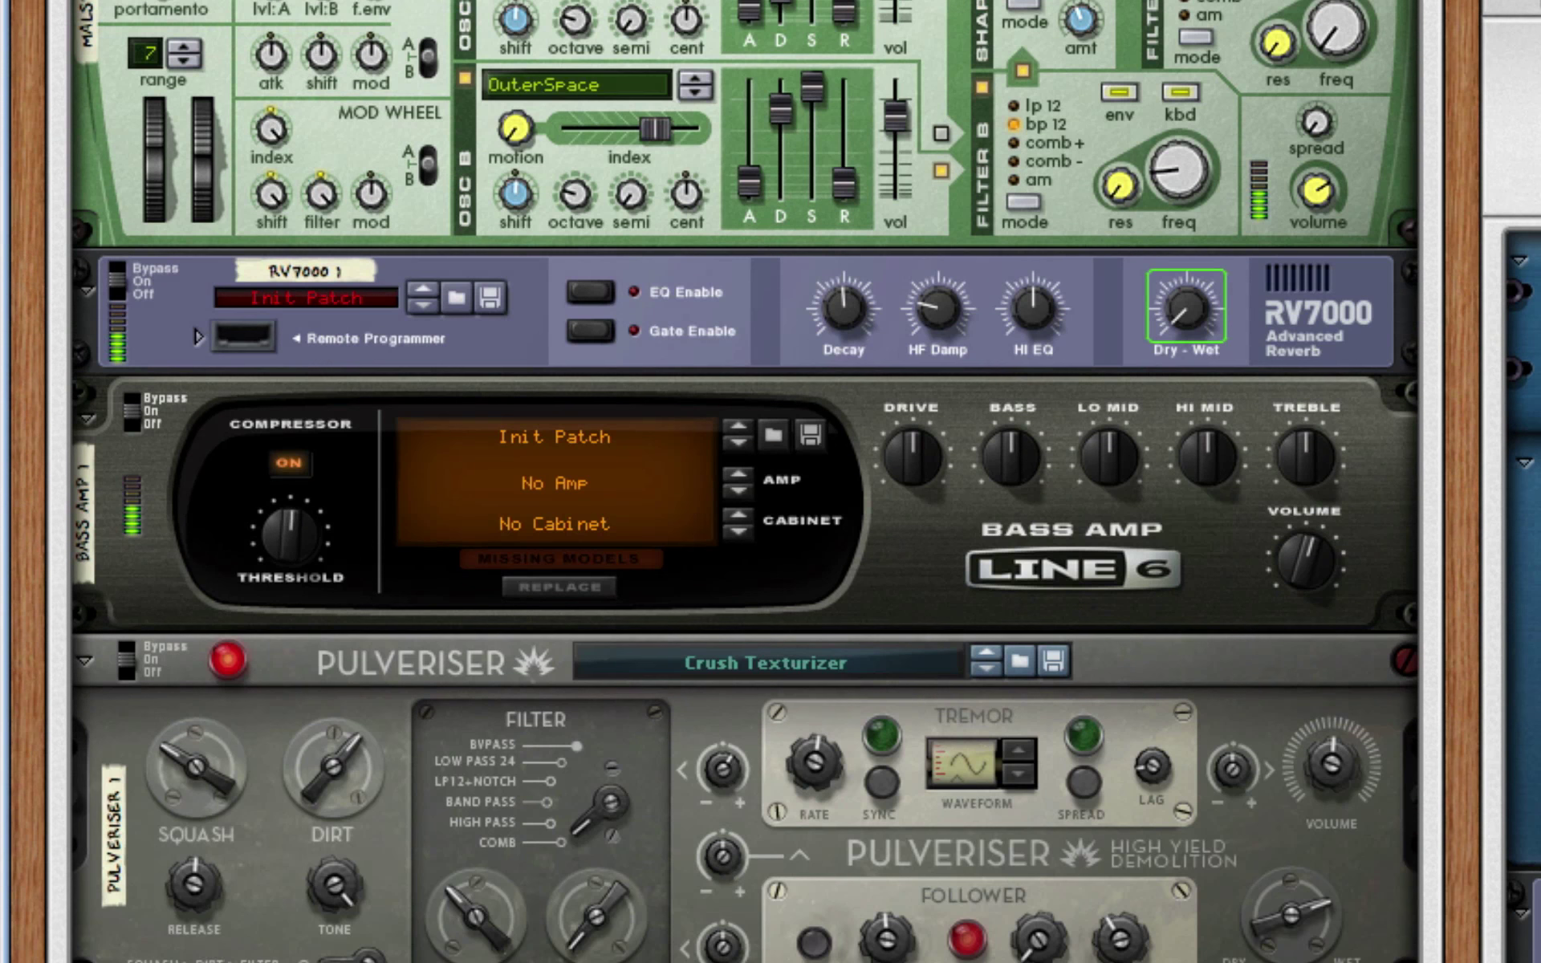
{"action": "scroll", "coordinate": [453, 832], "scroll_direction": "down", "scroll_amount": 18}
{"action": "left_click", "coordinate": [127, 935]}
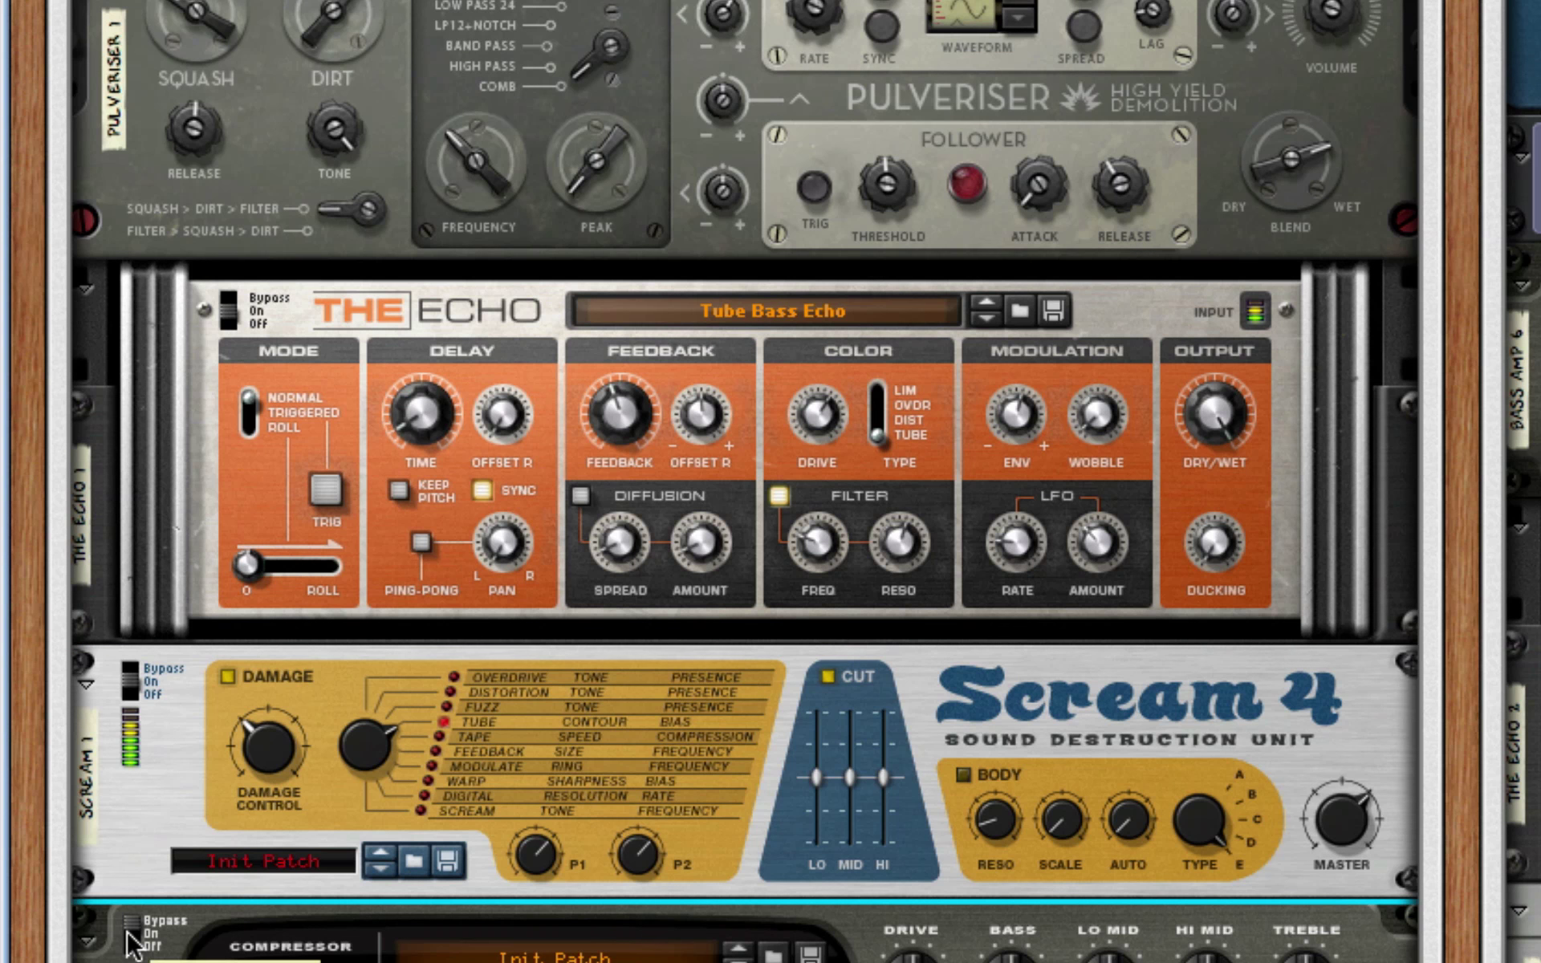
{"action": "scroll", "coordinate": [128, 947], "scroll_direction": "down", "scroll_amount": 19}
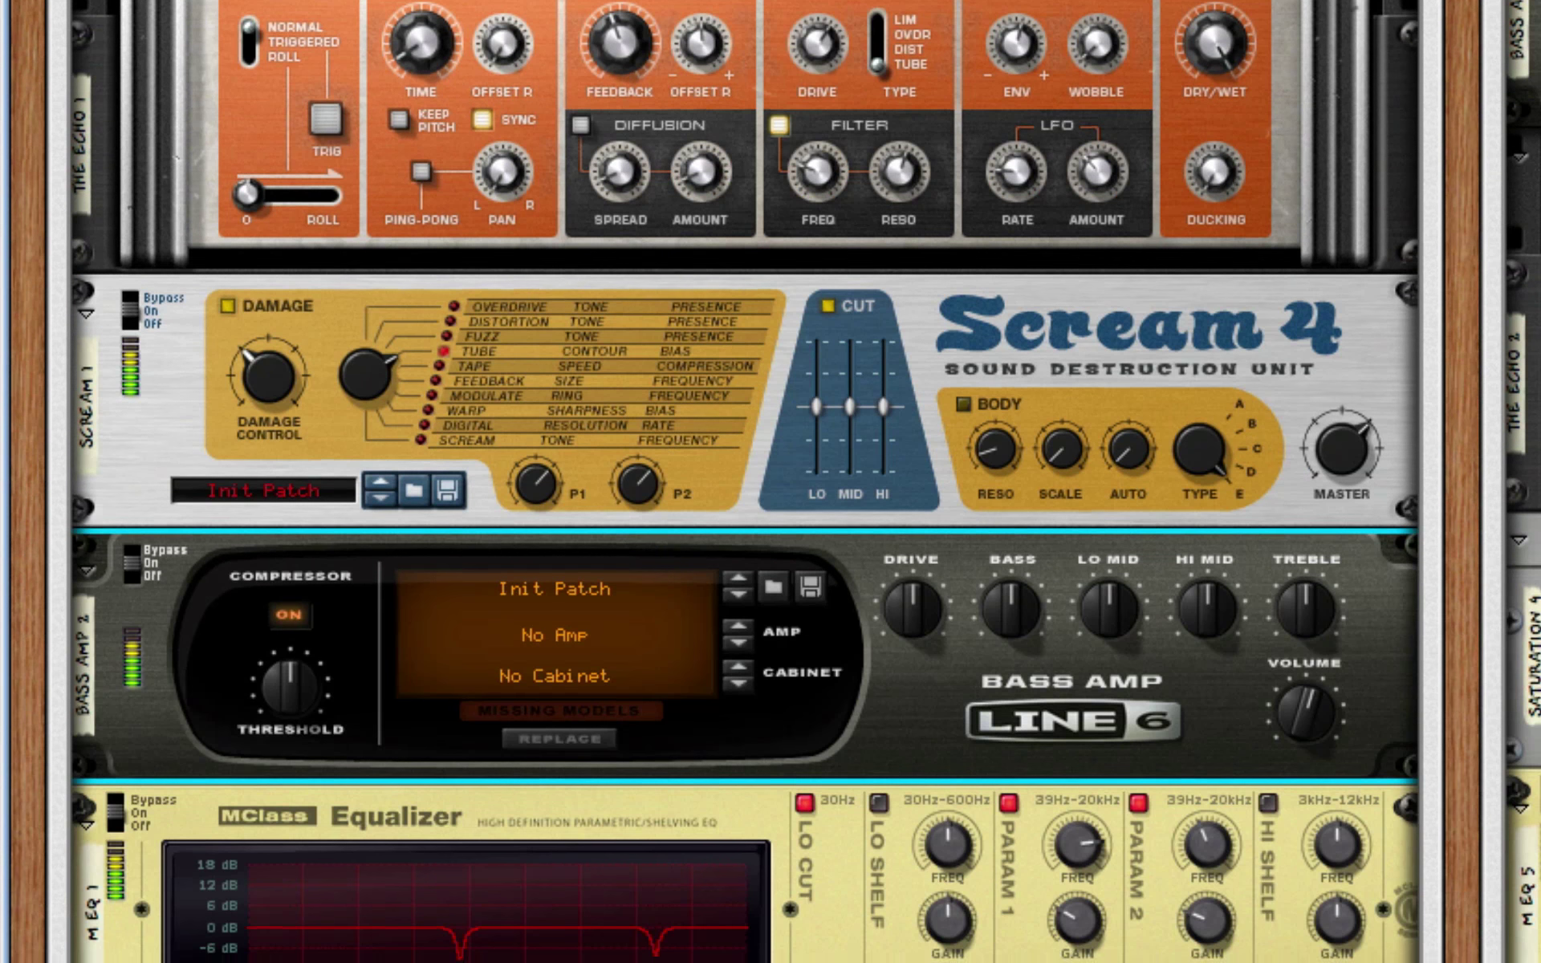
{"action": "scroll", "coordinate": [745, 482], "scroll_direction": "up", "scroll_amount": 20}
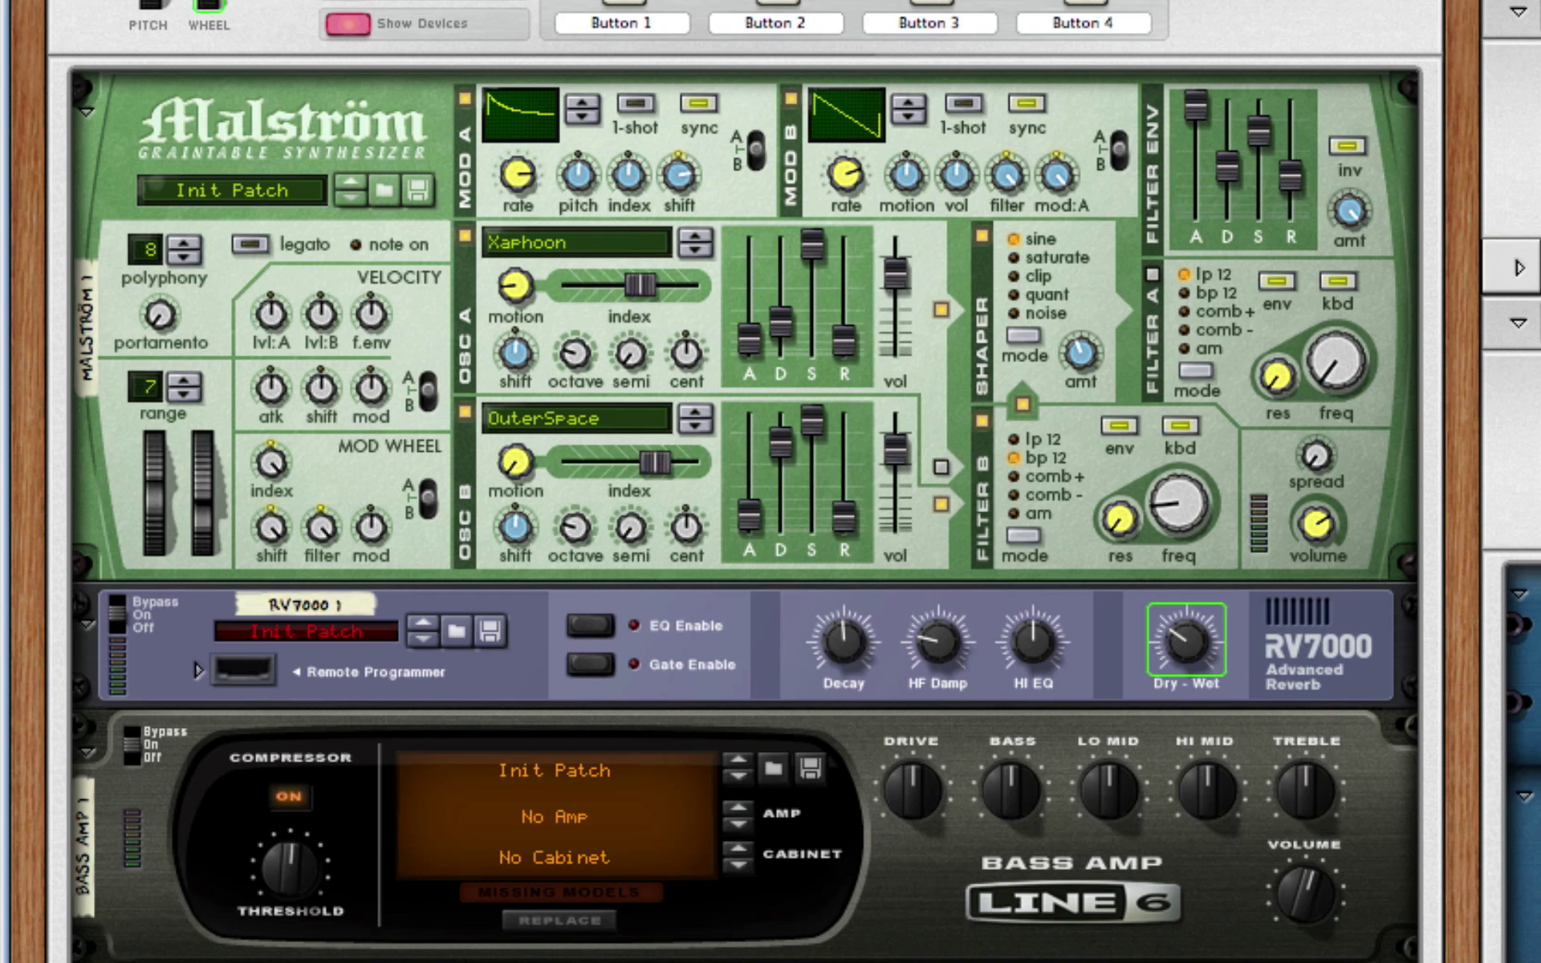
{"action": "key", "text": "F7"}
{"action": "key", "text": "F7"}
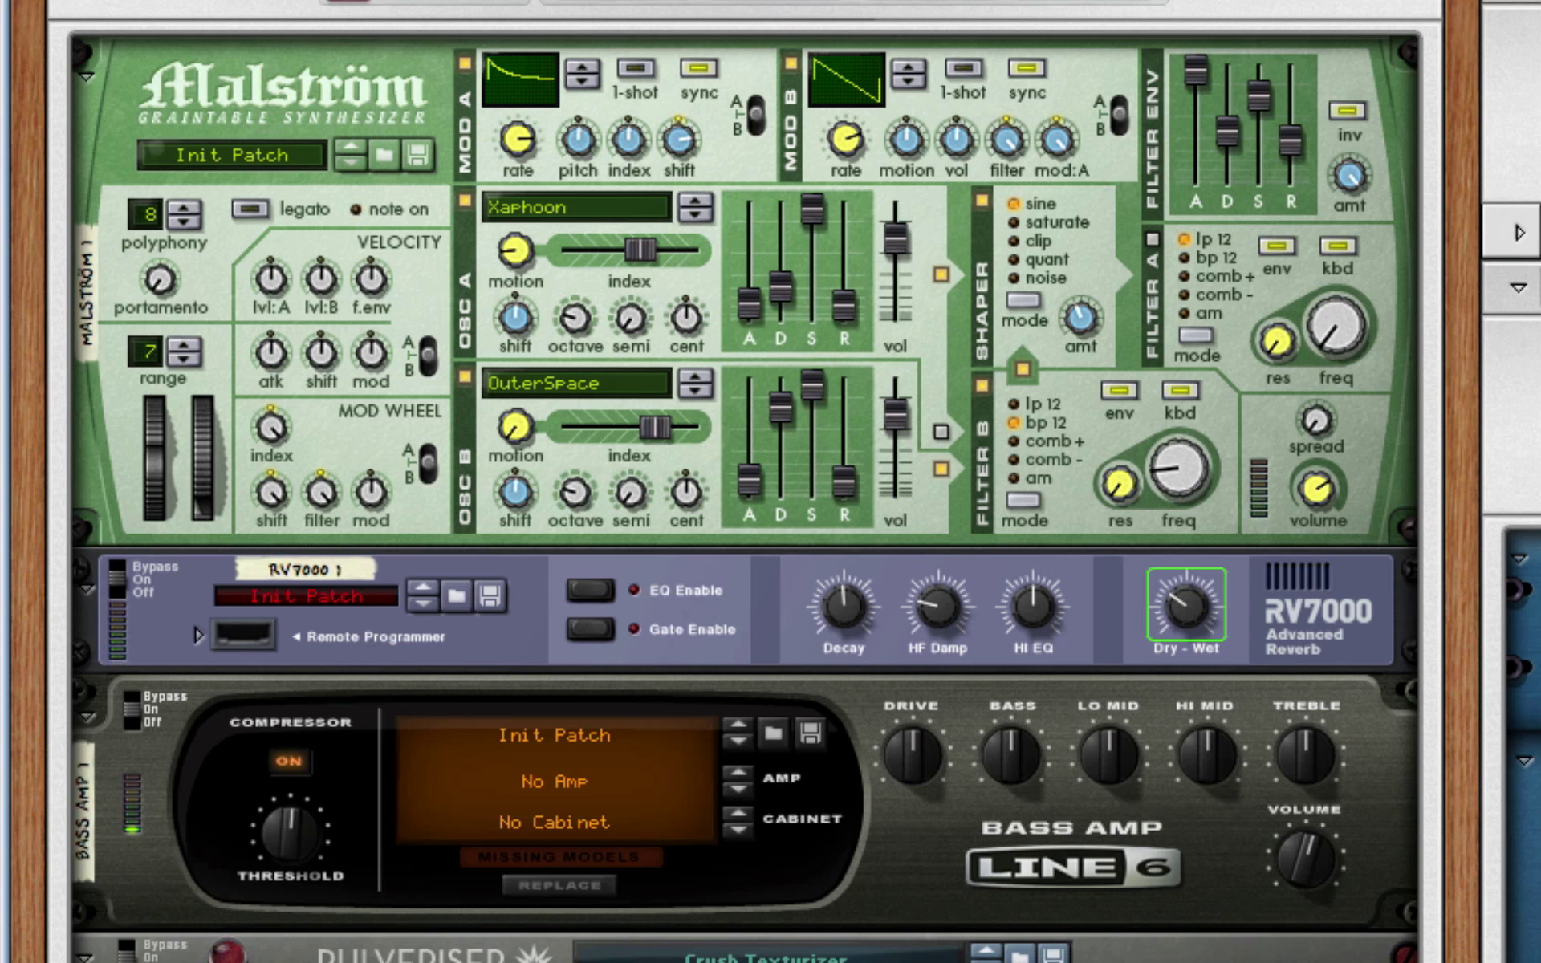
Toggle the bypass switch of Bass Amp 1 and open the Studio FX device list for Scream 4
{"action": "left_click", "coordinate": [131, 708]}
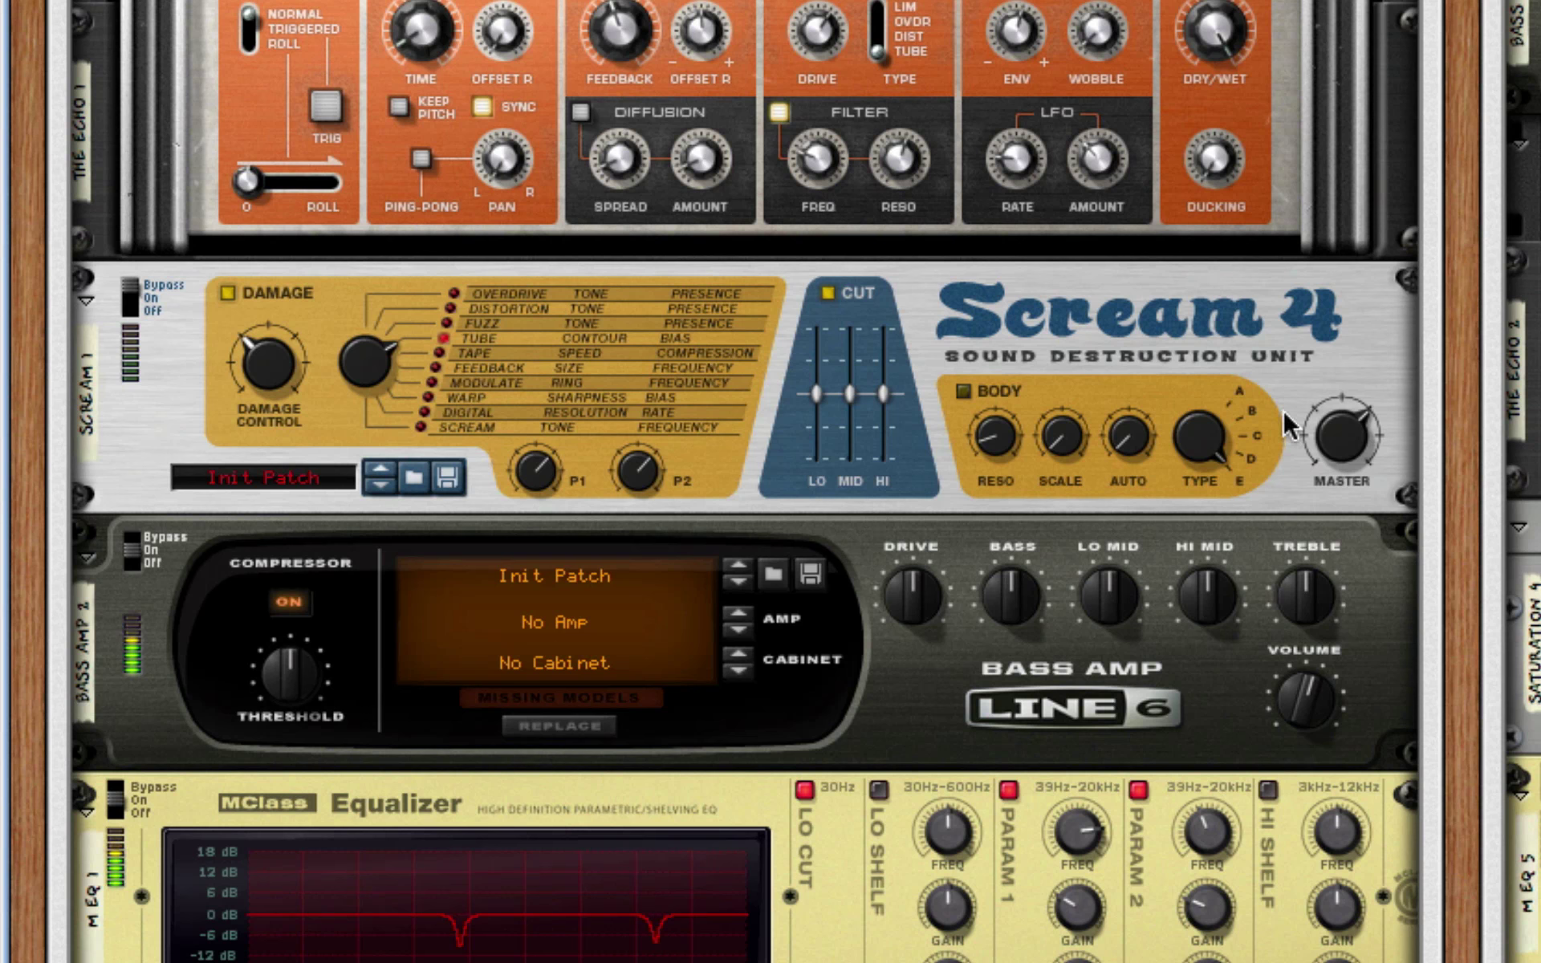
{"action": "right_click", "coordinate": [1215, 509]}
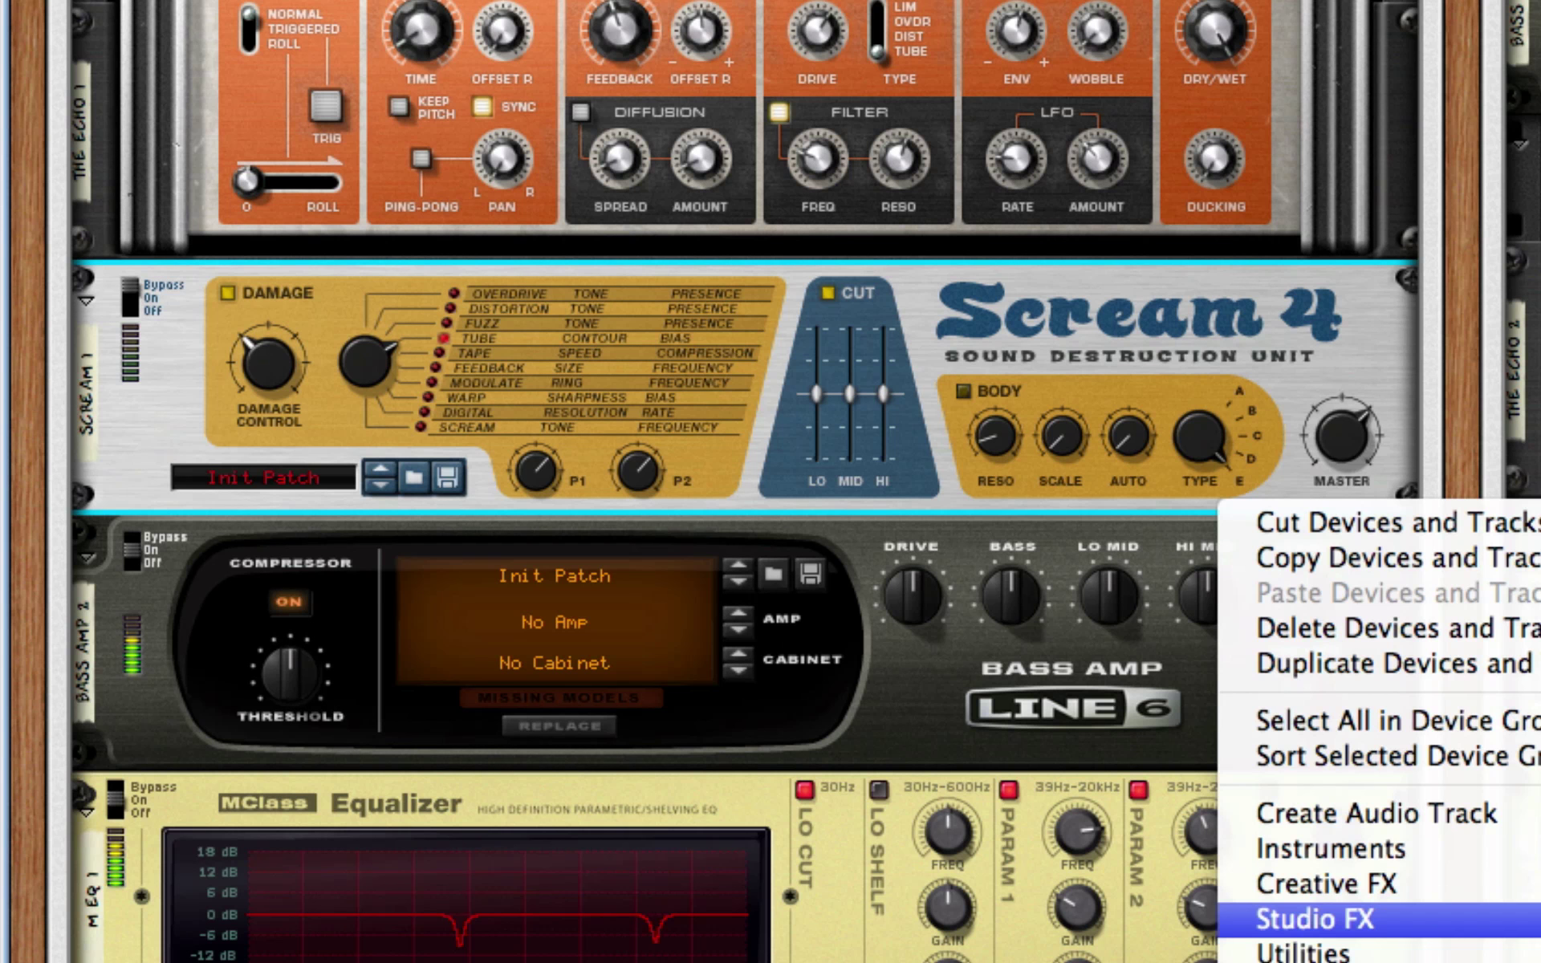
{"action": "left_click", "coordinate": [1537, 919]}
{"action": "left_click_drag", "start_coordinate": [281, 647], "coordinate": [281, 613]}
{"action": "left_click", "coordinate": [562, 703]}
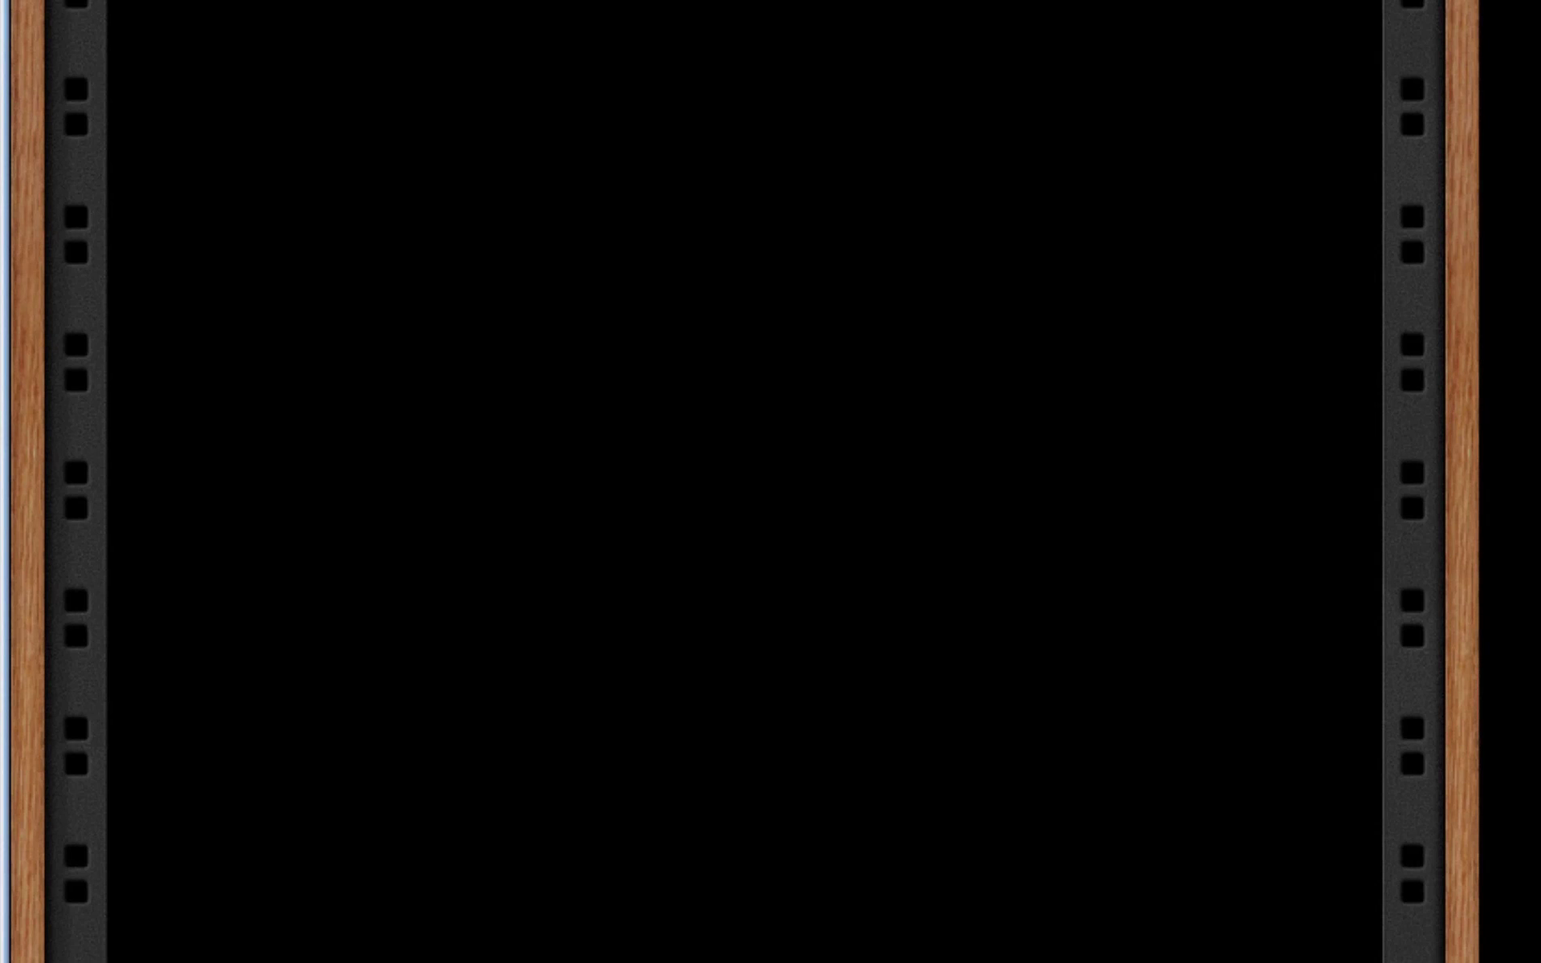
Try creating a Combinator from the utility devices in the empty rack
{"action": "right_click", "coordinate": [812, 225]}
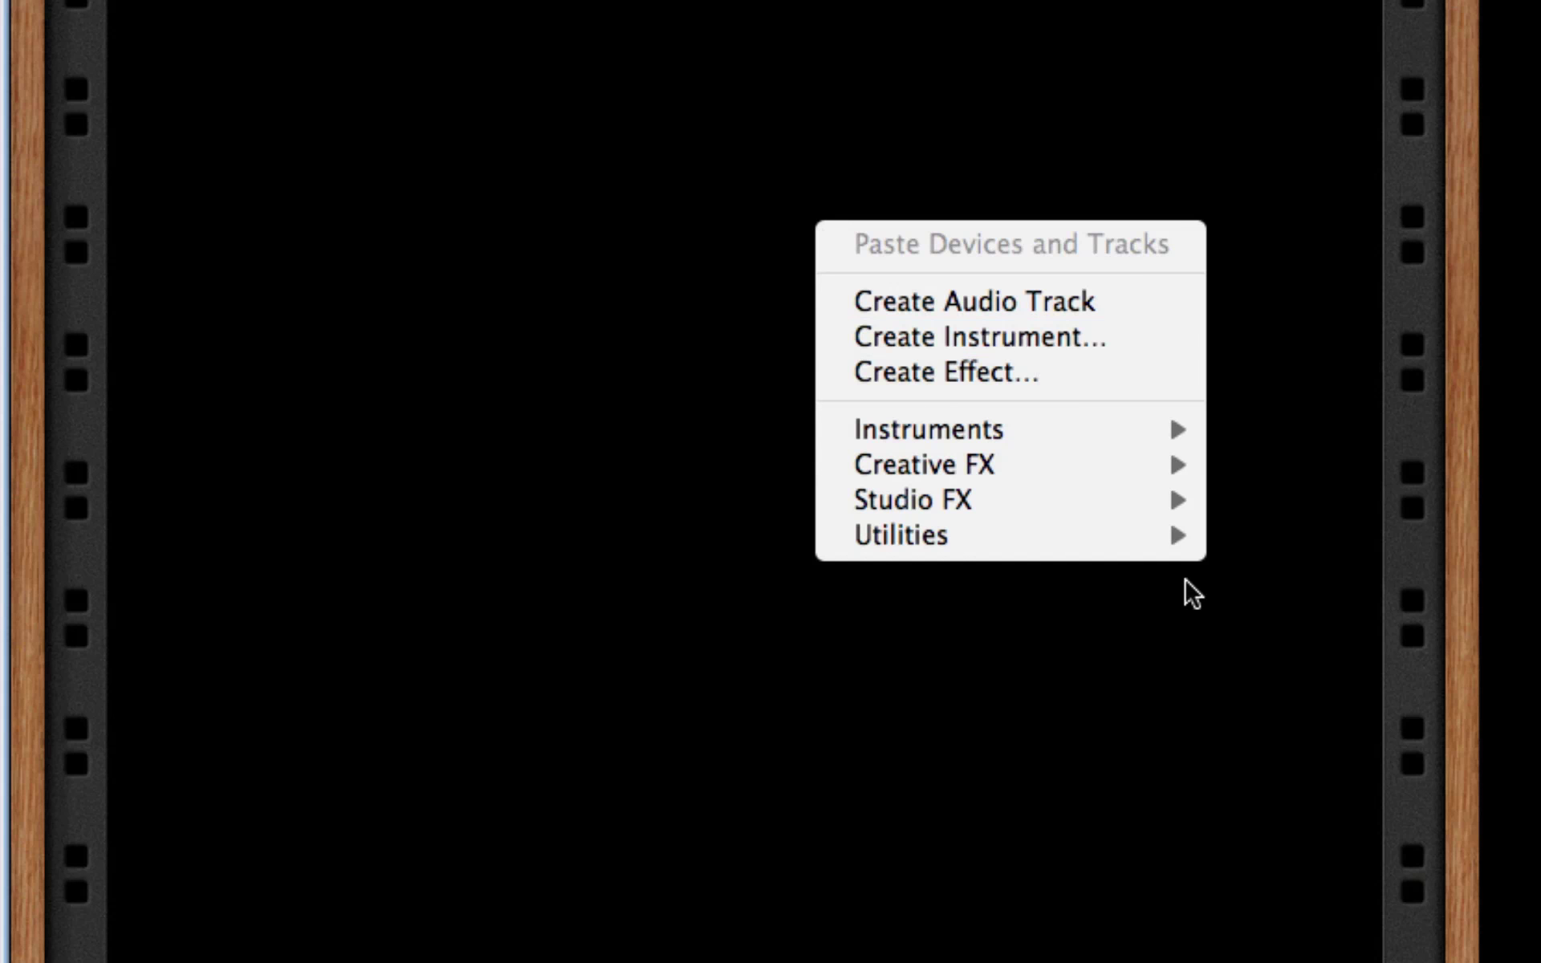
{"action": "mouse_move", "coordinate": [1008, 536]}
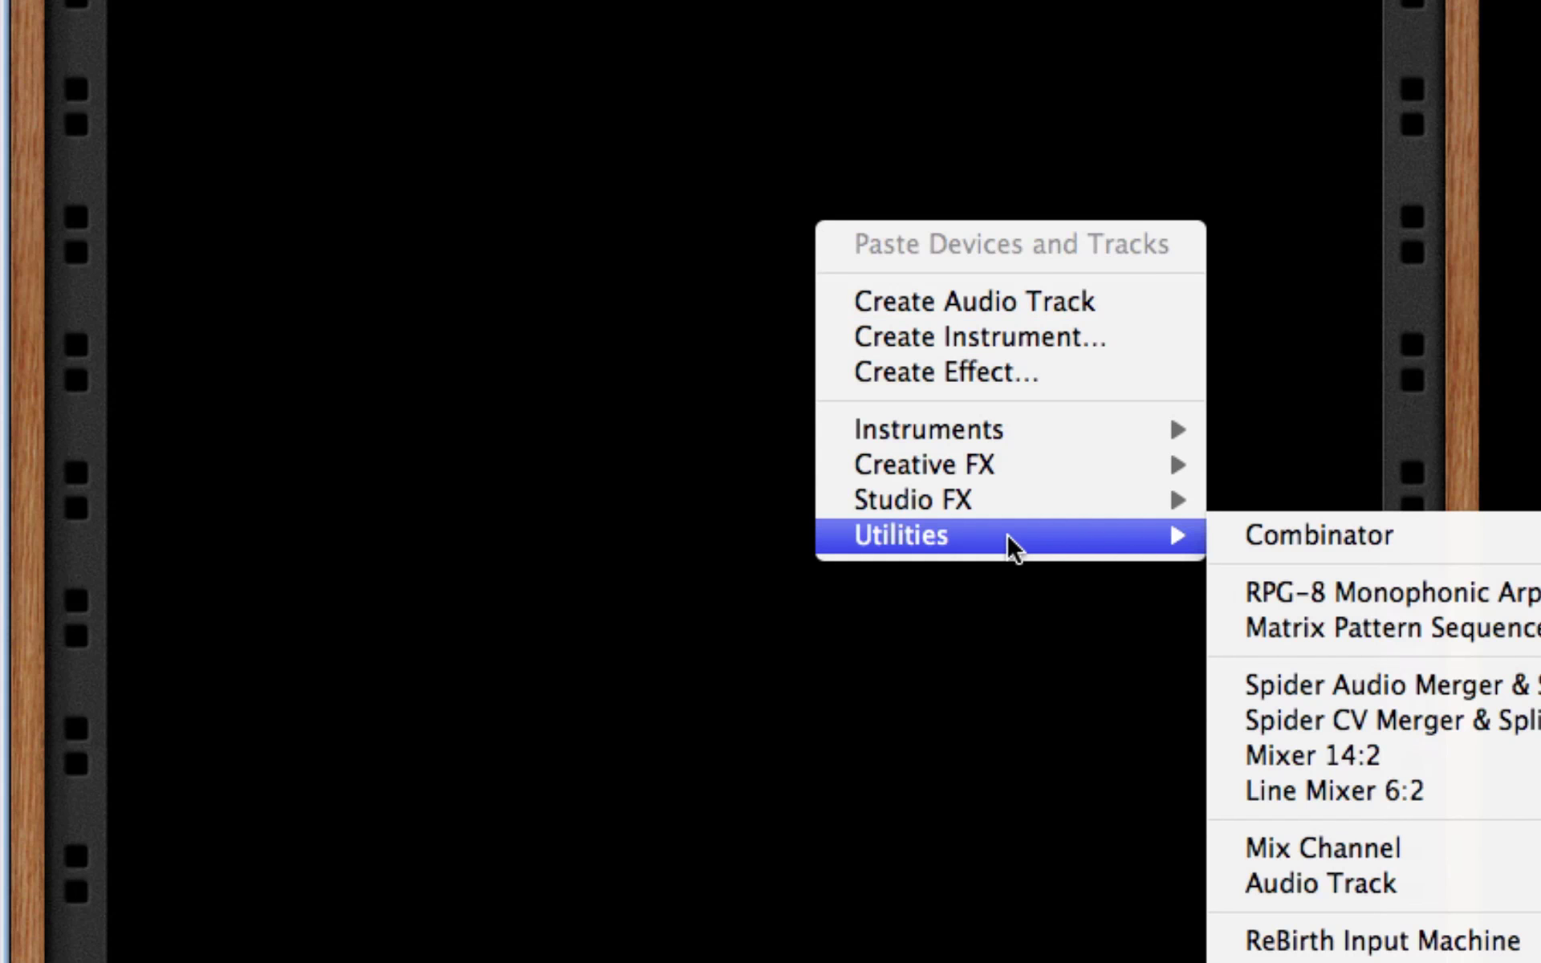
{"action": "left_click", "coordinate": [1275, 533]}
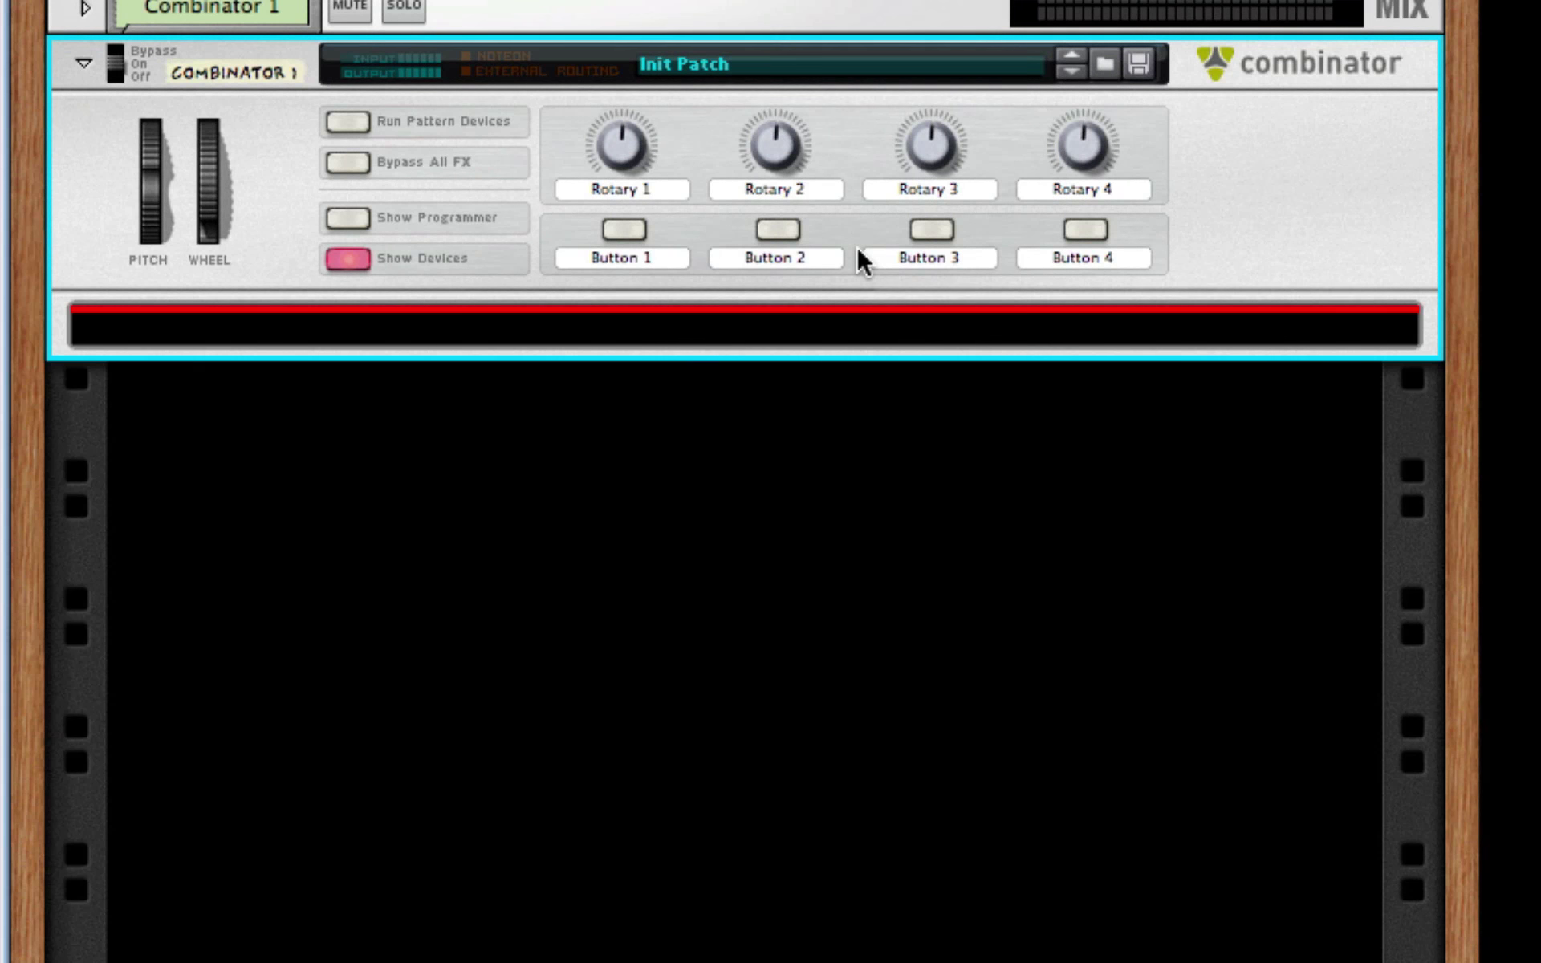
{"action": "scroll", "coordinate": [730, 347], "scroll_direction": "down", "scroll_amount": 5}
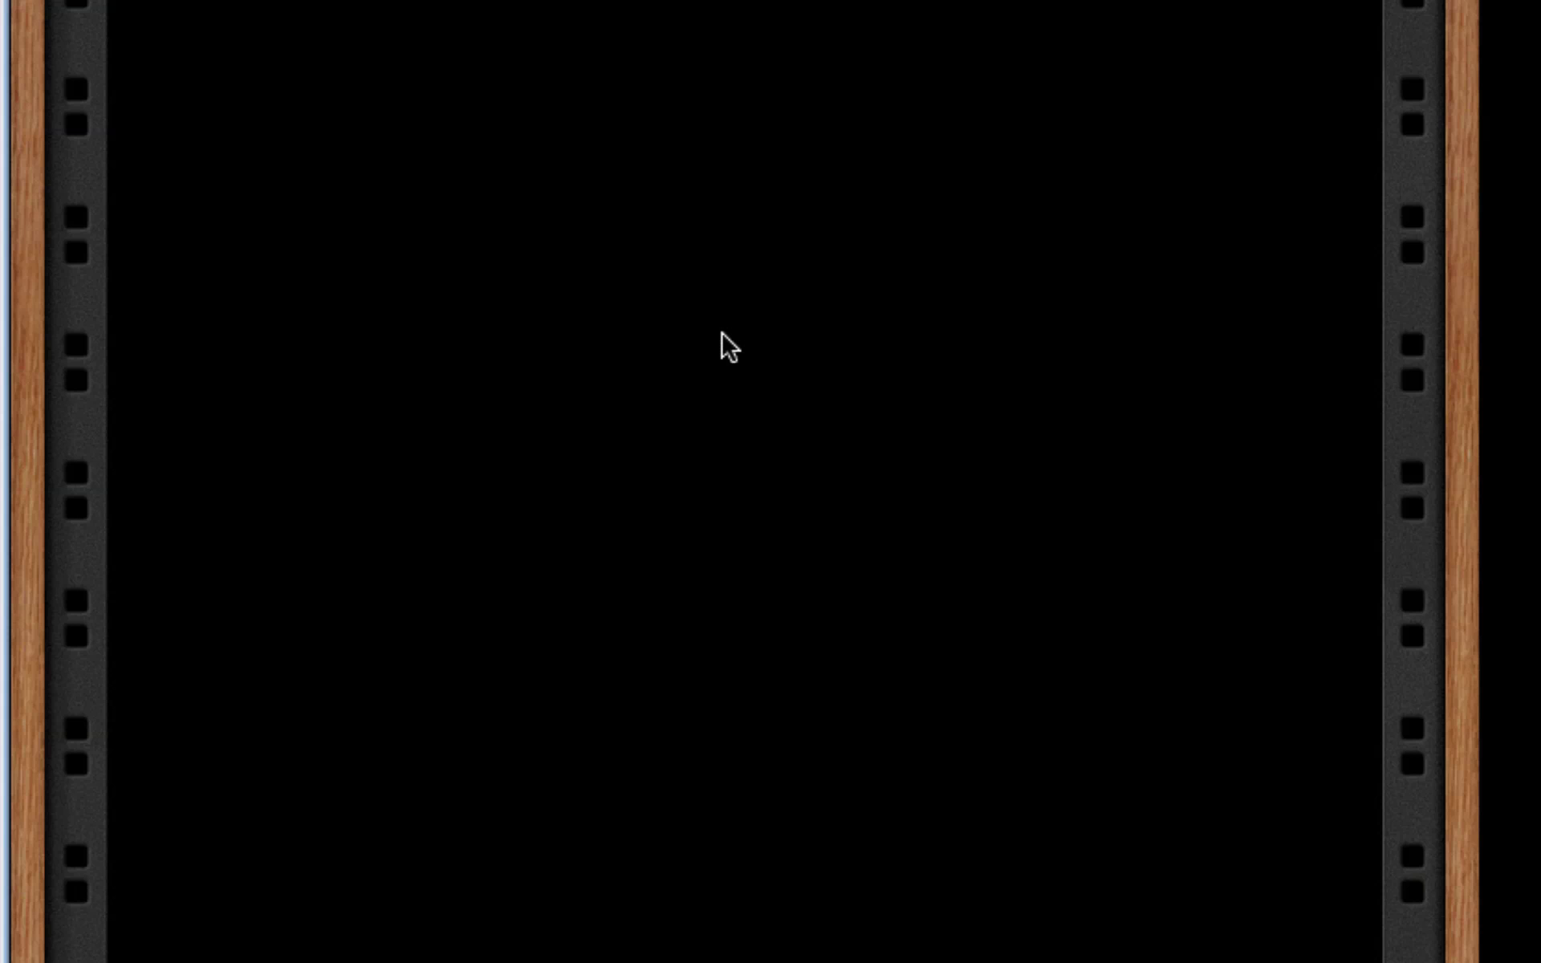
{"action": "right_click", "coordinate": [548, 138]}
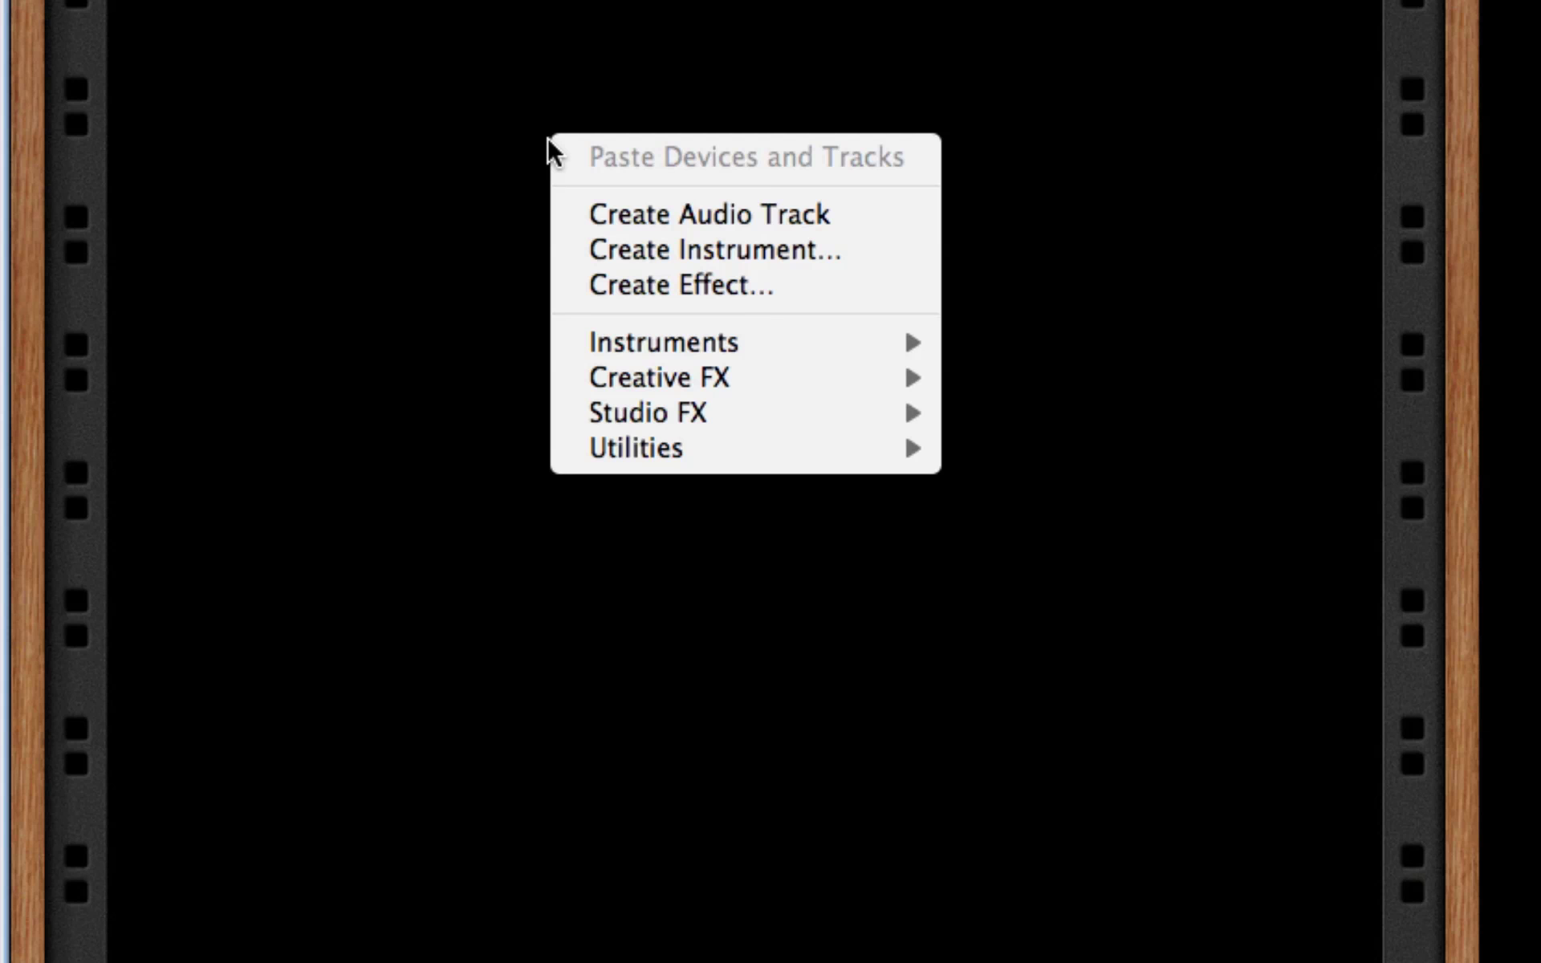
{"action": "mouse_move", "coordinate": [766, 456]}
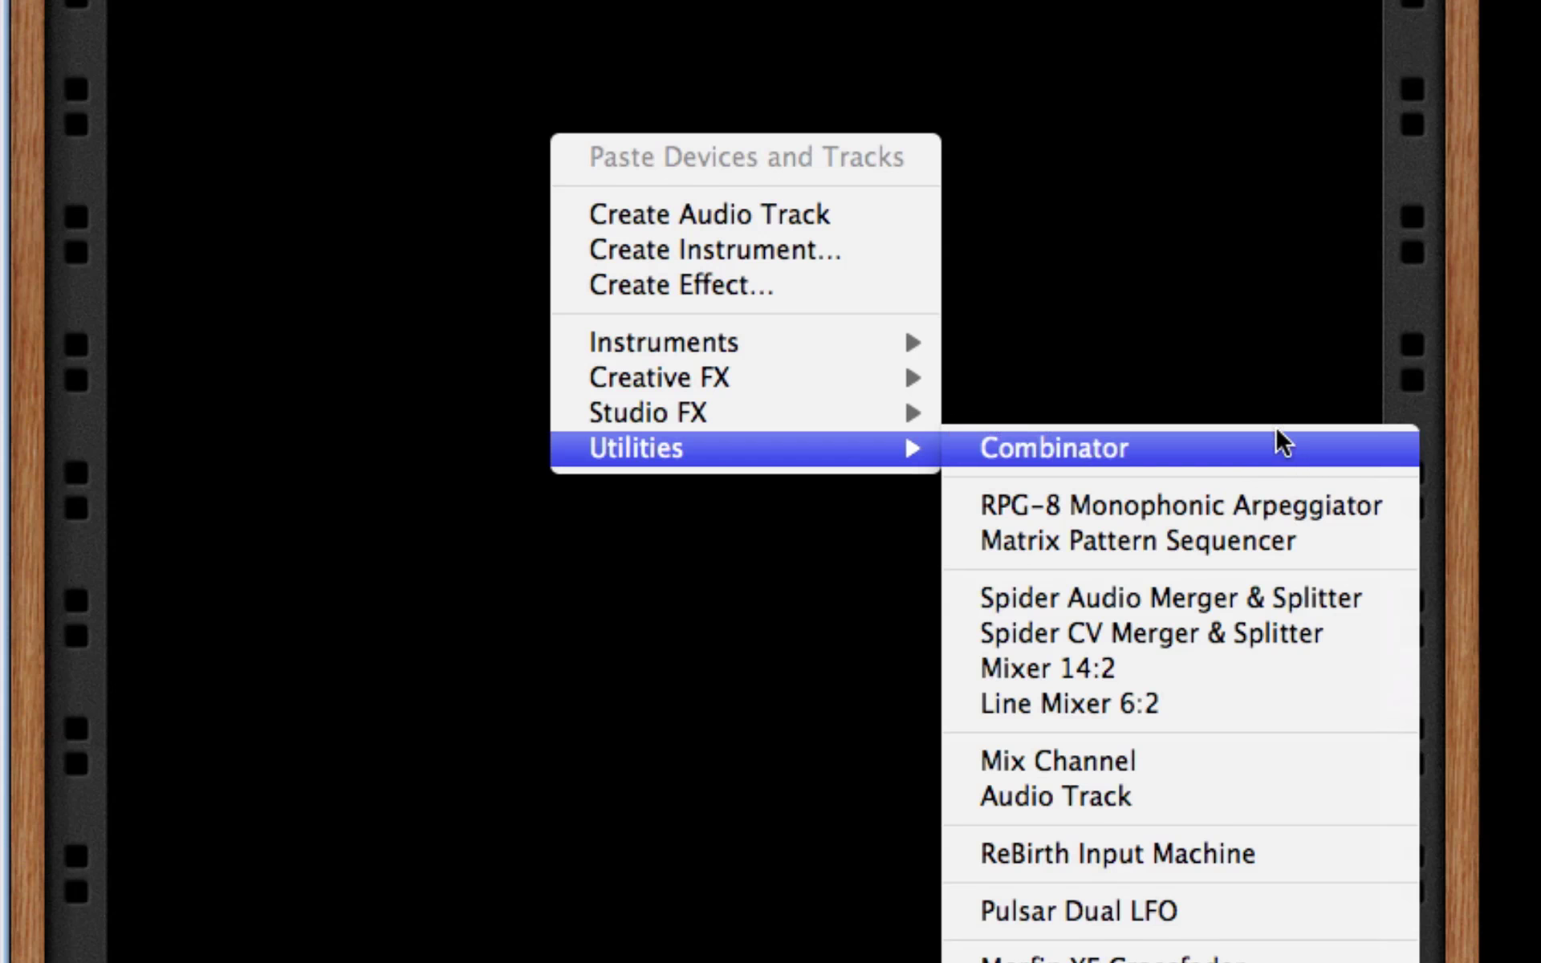
{"action": "left_click", "coordinate": [1202, 242]}
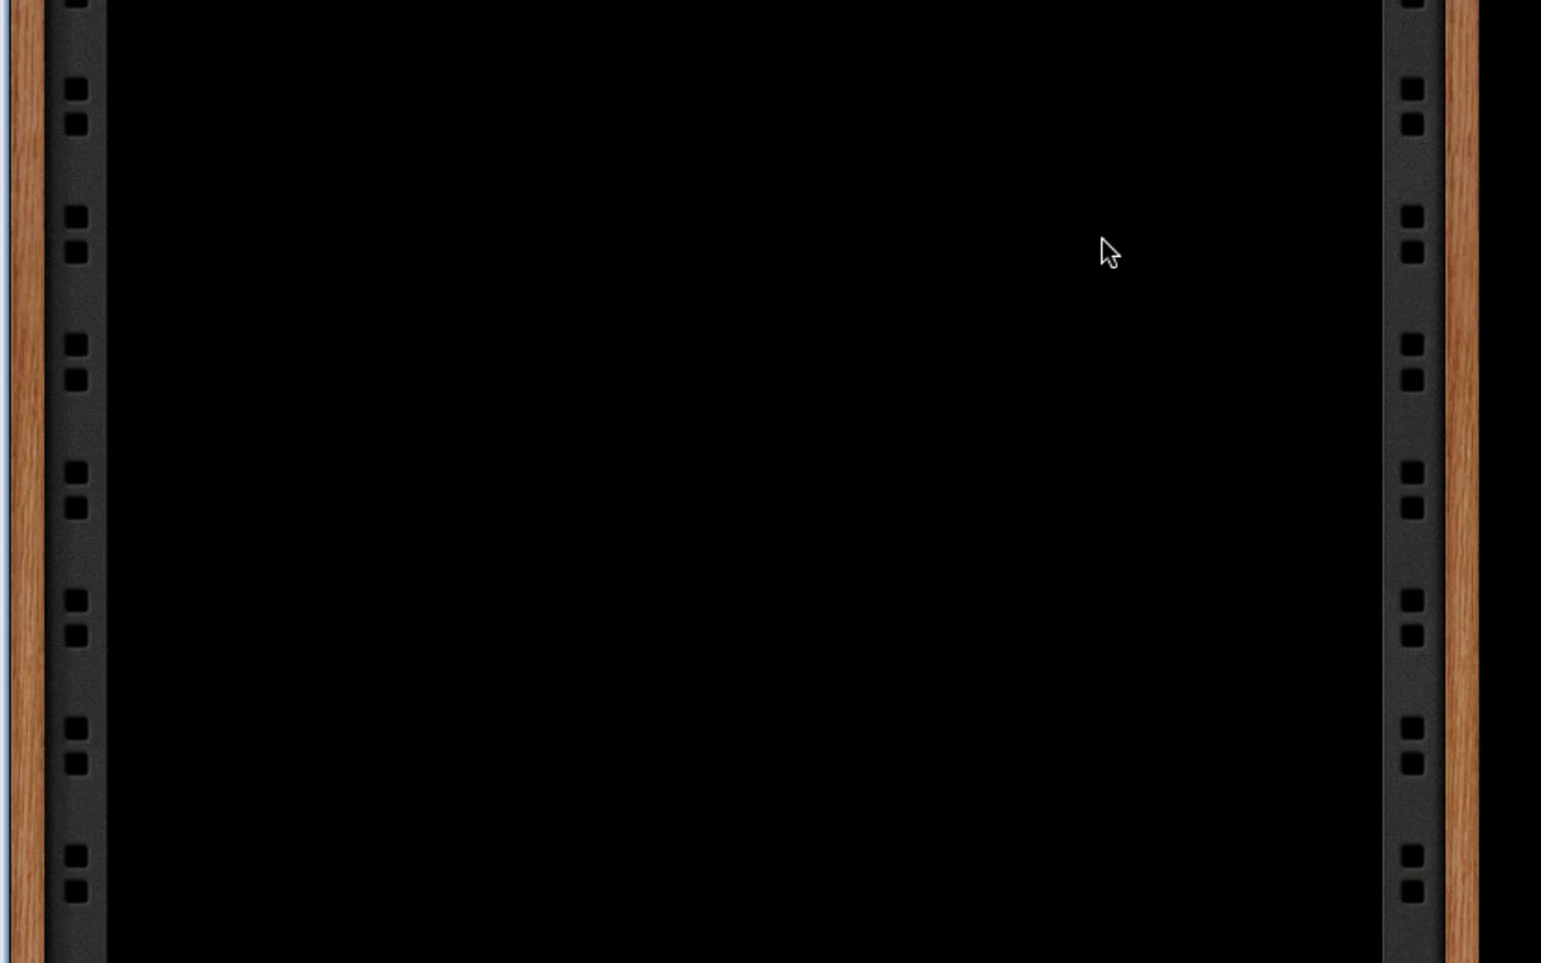
Try adding a Combinator to the rack from the device palette, undo it and close the palette
{"action": "key", "text": "F8"}
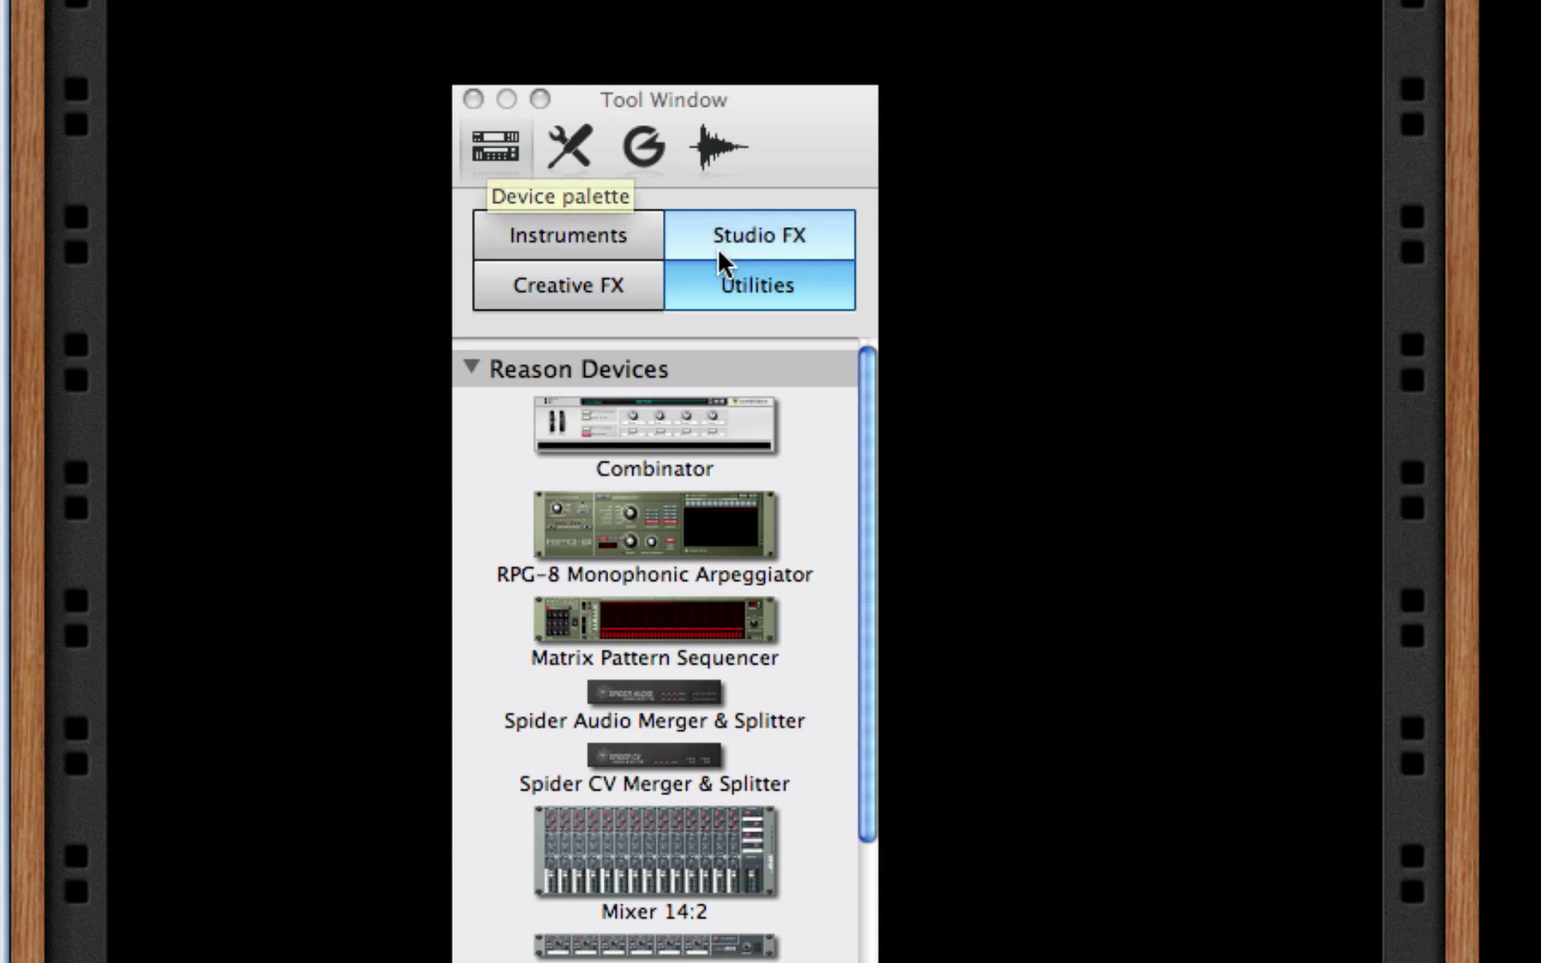
{"action": "left_click_drag", "start_coordinate": [671, 449], "coordinate": [1493, 416]}
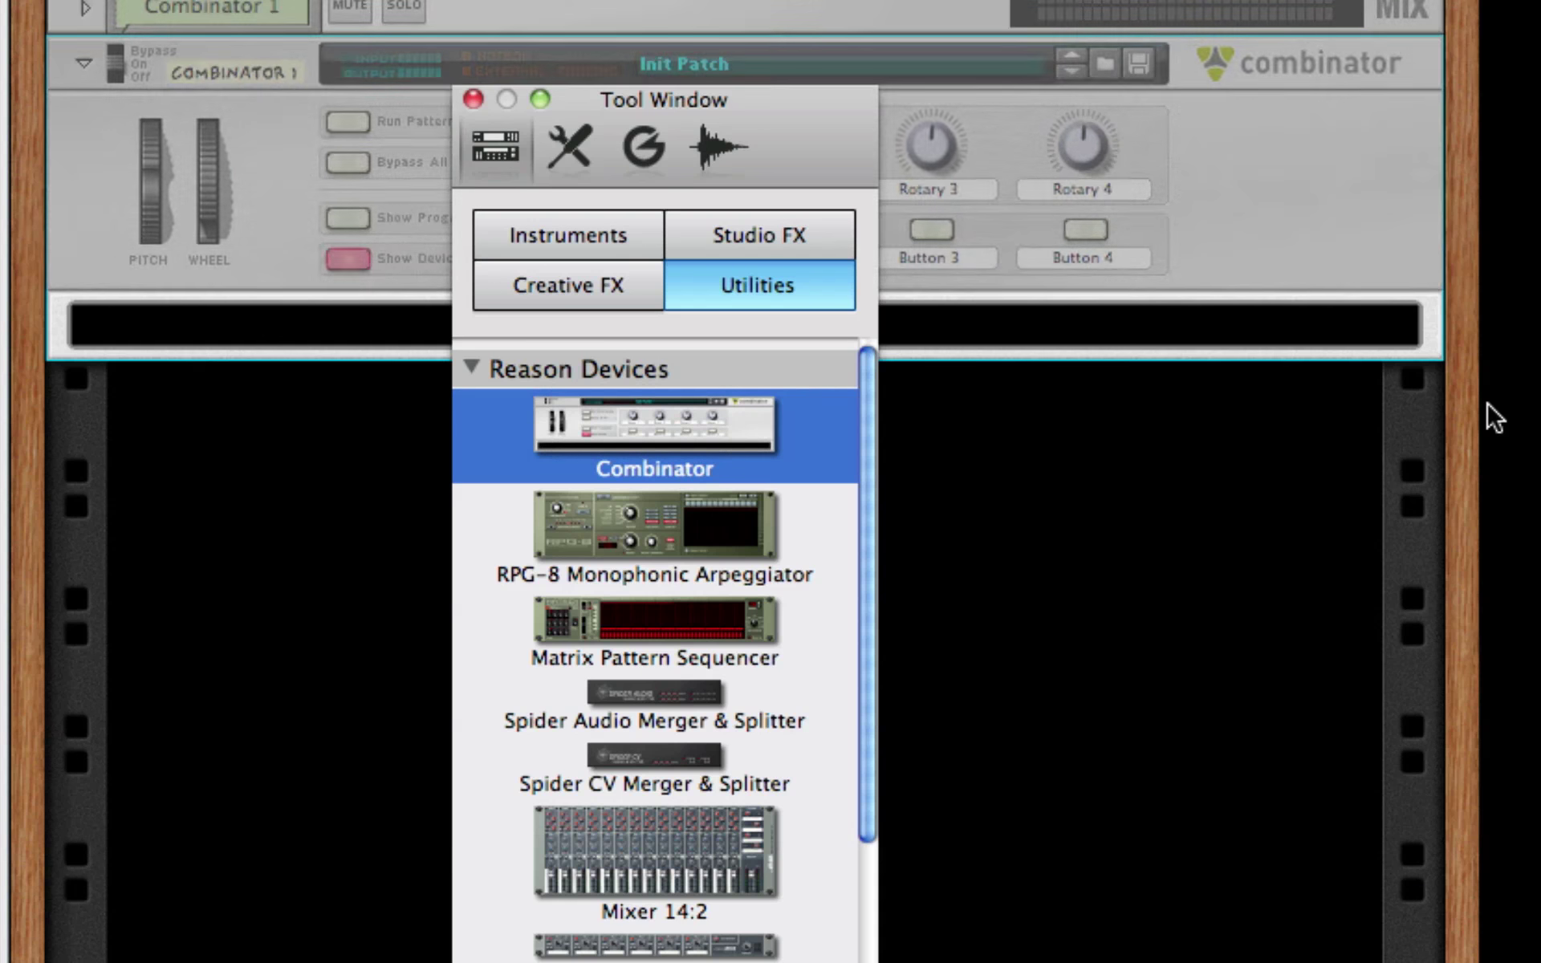
{"action": "key", "text": "super+z"}
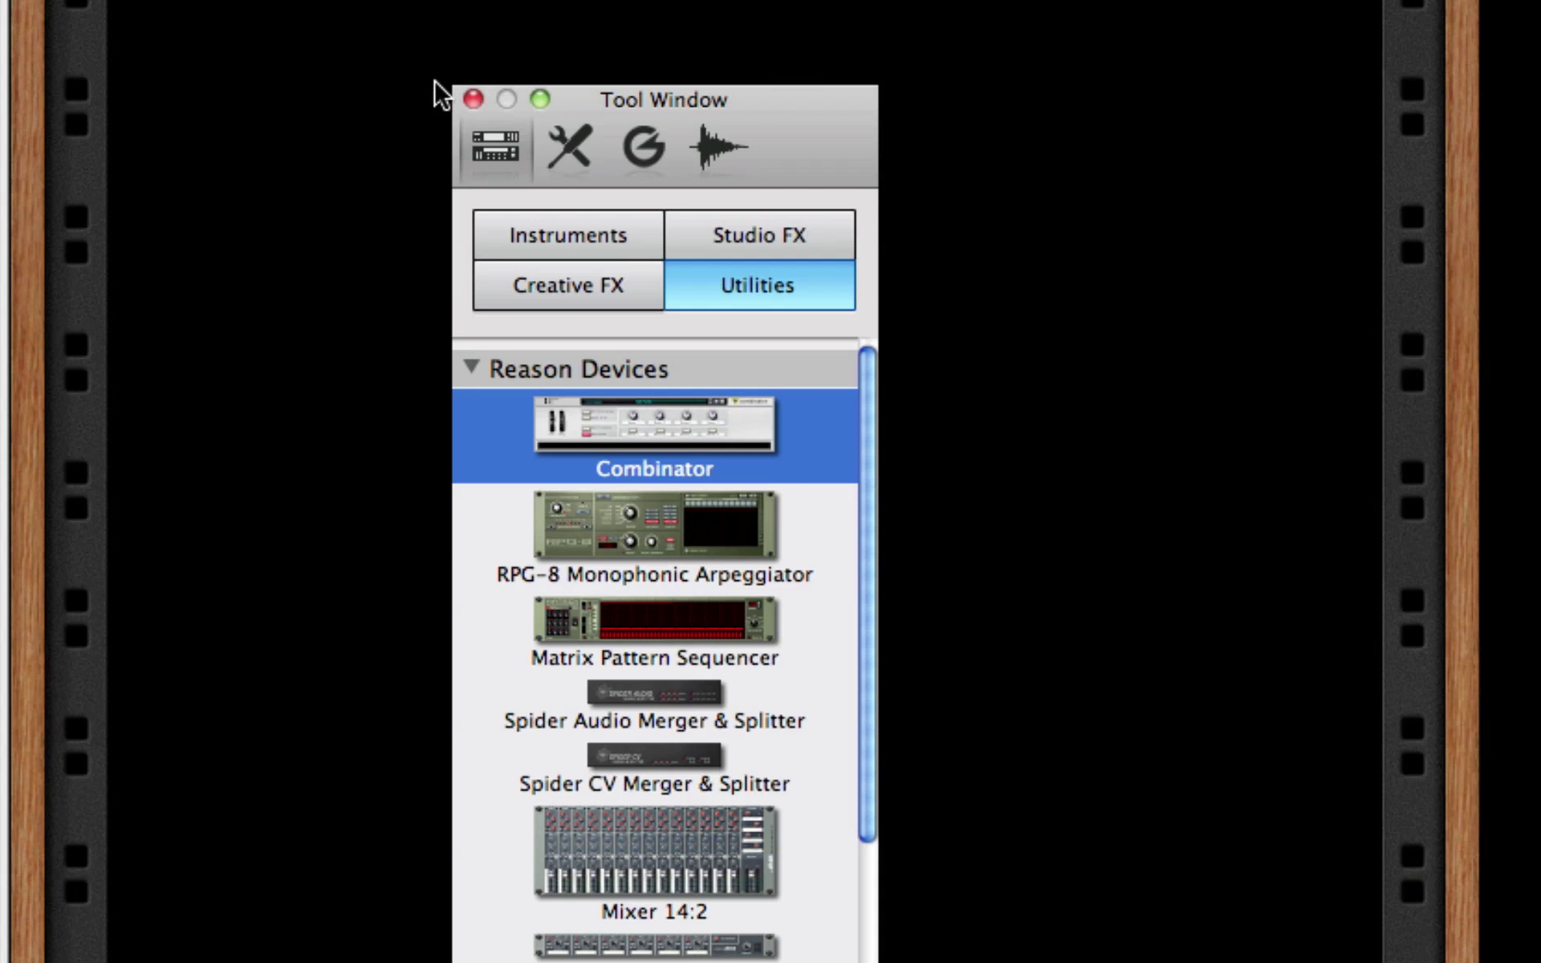
{"action": "left_click", "coordinate": [470, 97]}
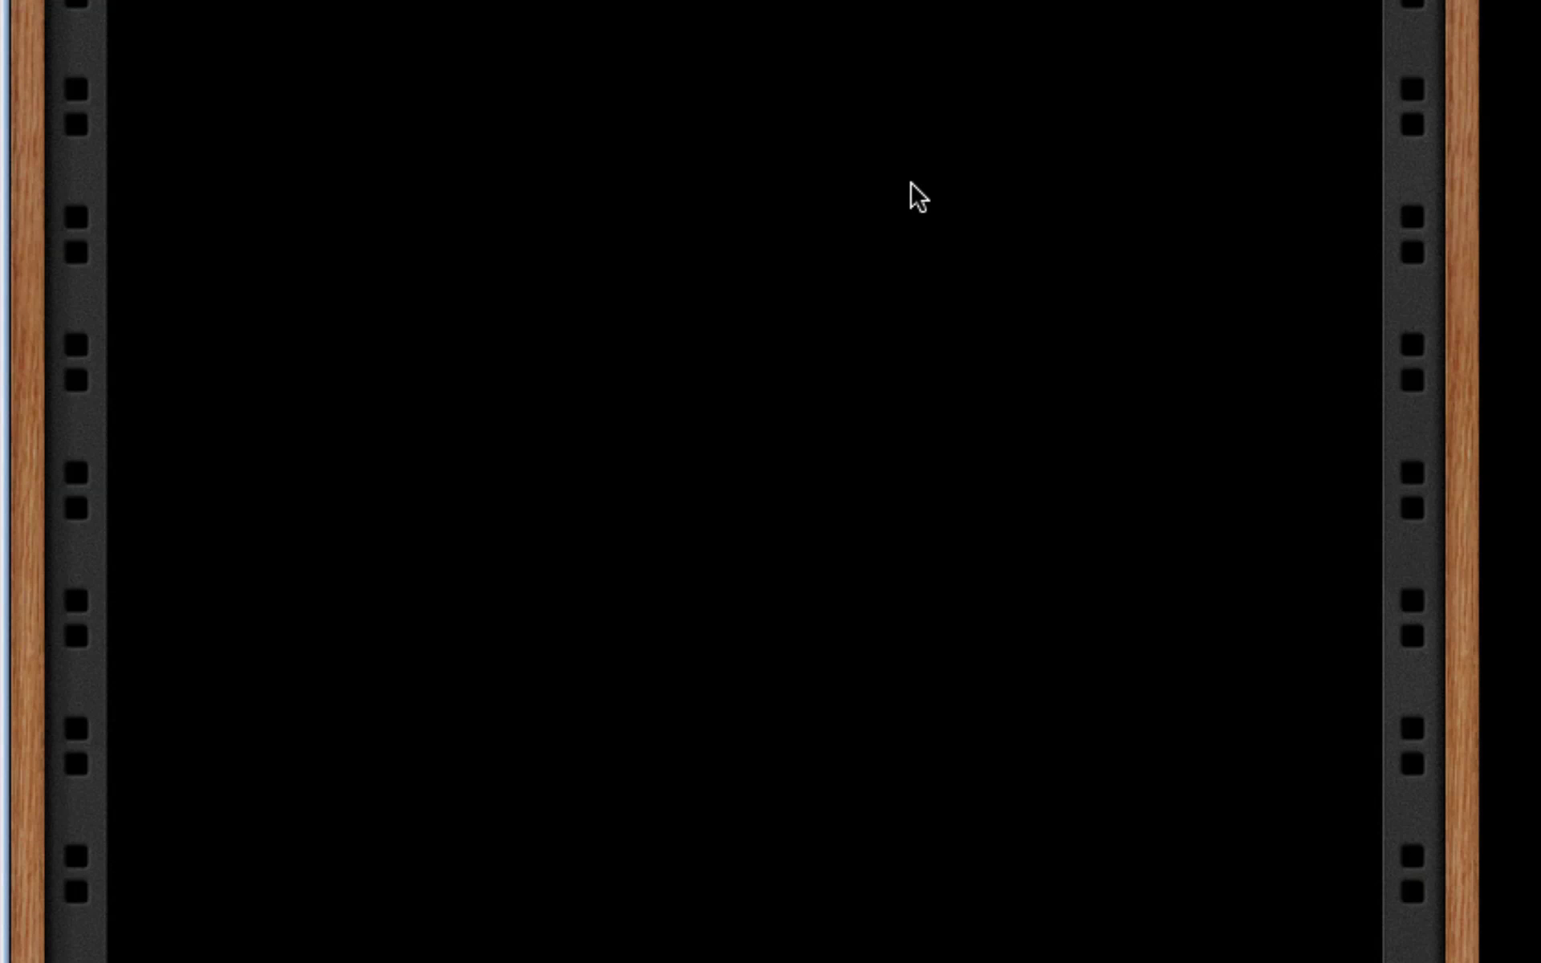
Create a Combinator in the empty rack from the utility devices
{"action": "right_click", "coordinate": [770, 134]}
{"action": "mouse_move", "coordinate": [966, 446]}
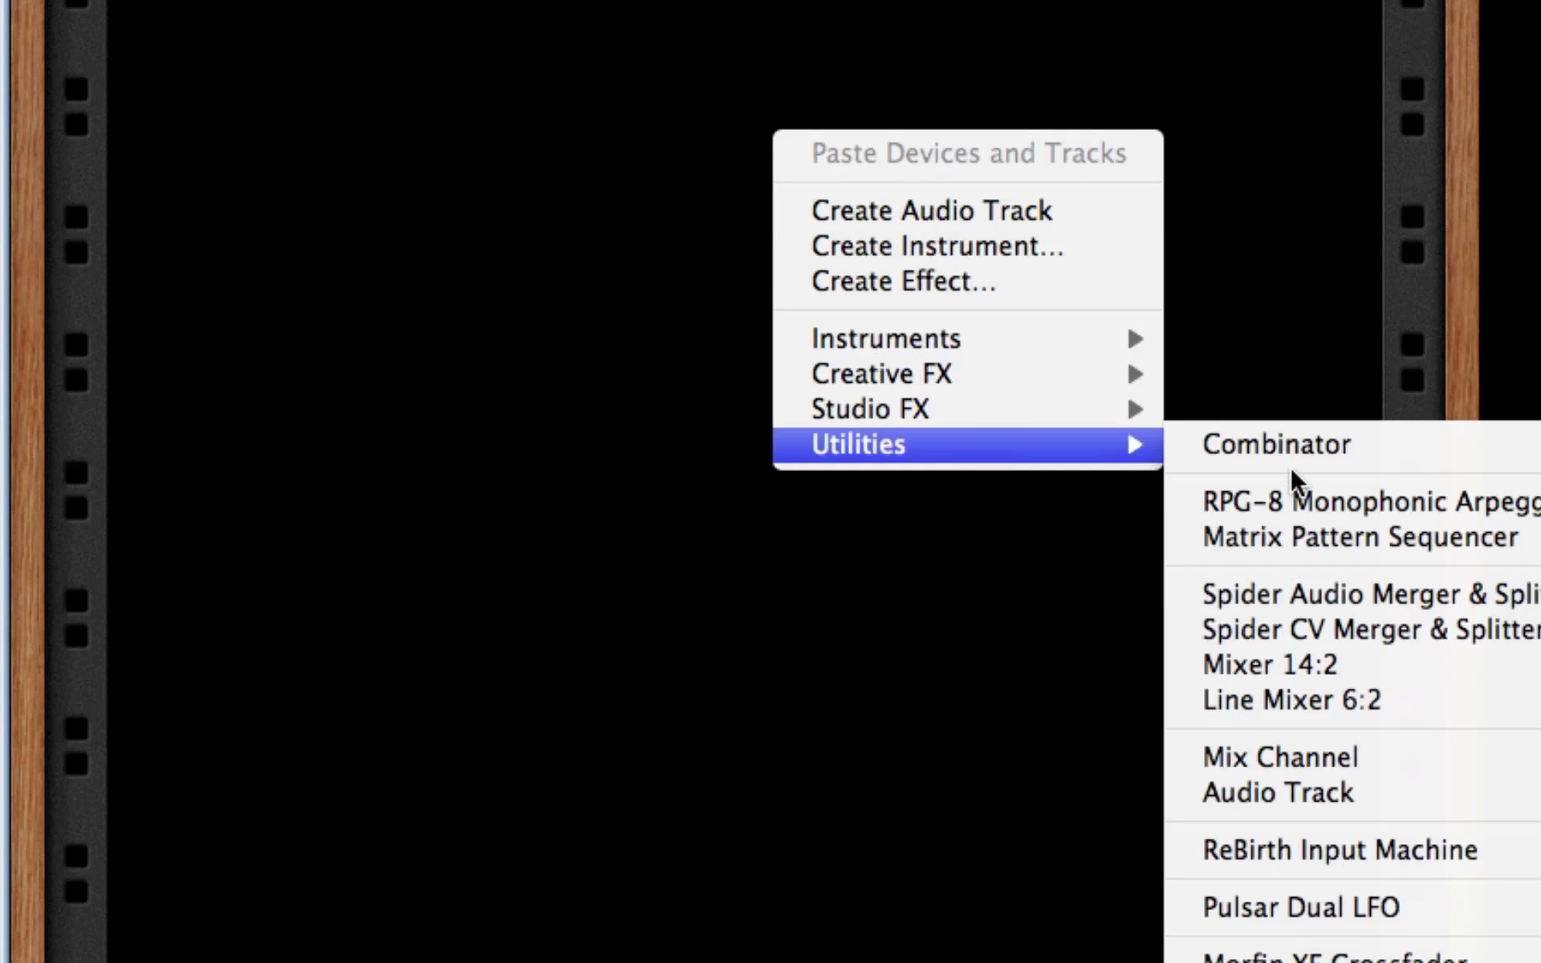
{"action": "left_click", "coordinate": [1304, 433]}
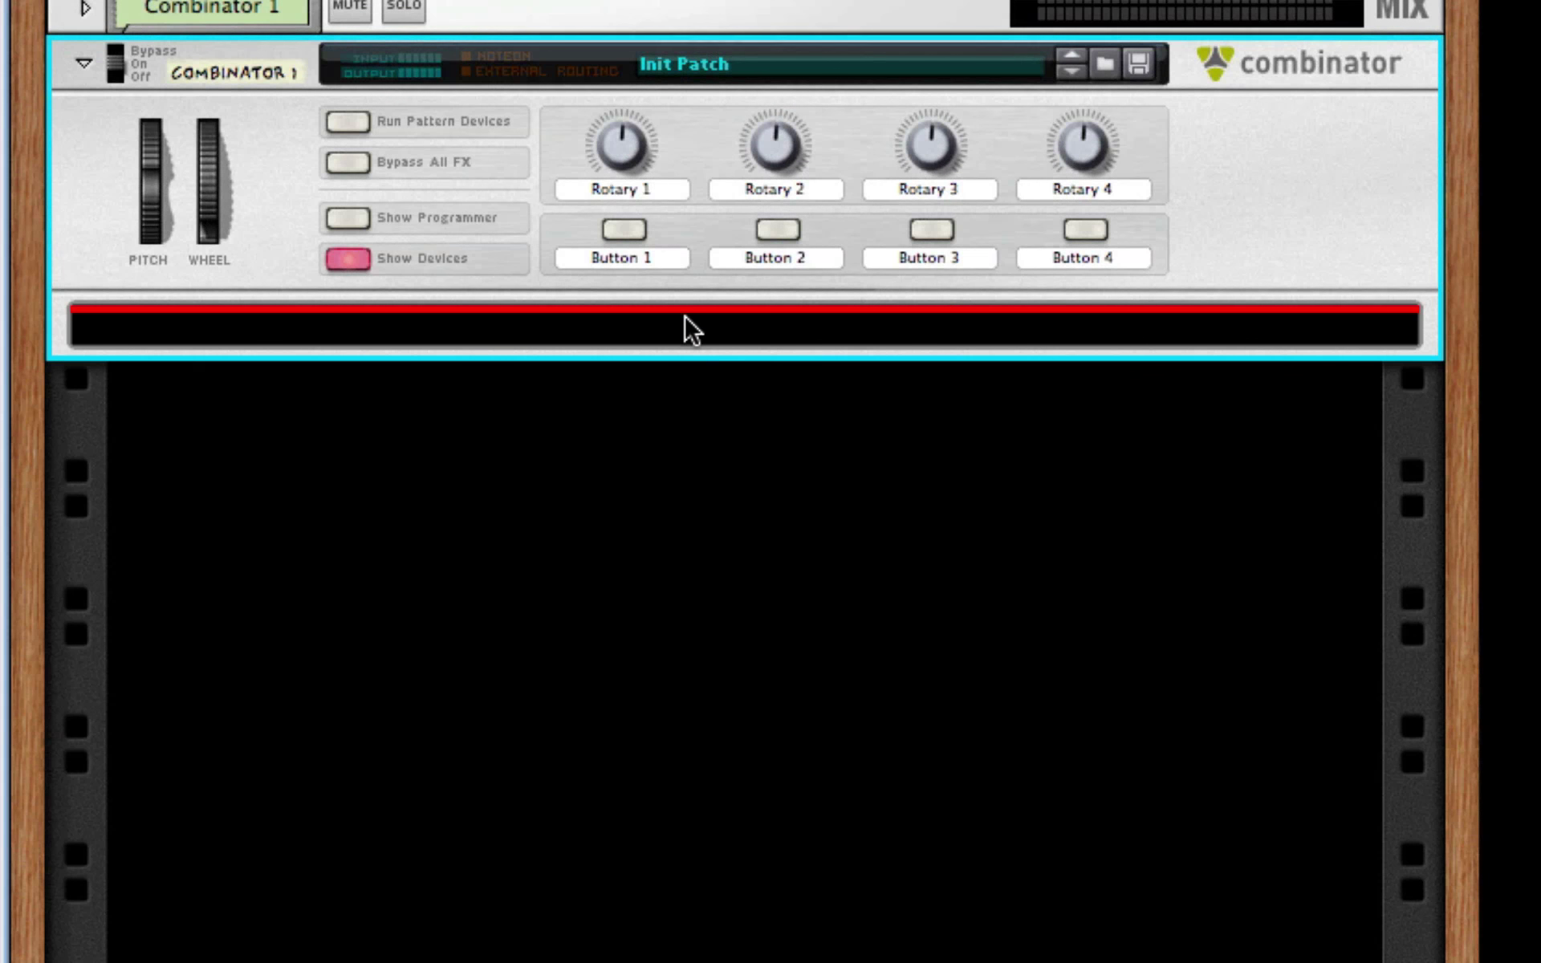
Create a Malström Graintable Synthesizer inside the empty Combinator
{"action": "right_click", "coordinate": [686, 329]}
{"action": "mouse_move", "coordinate": [1079, 672]}
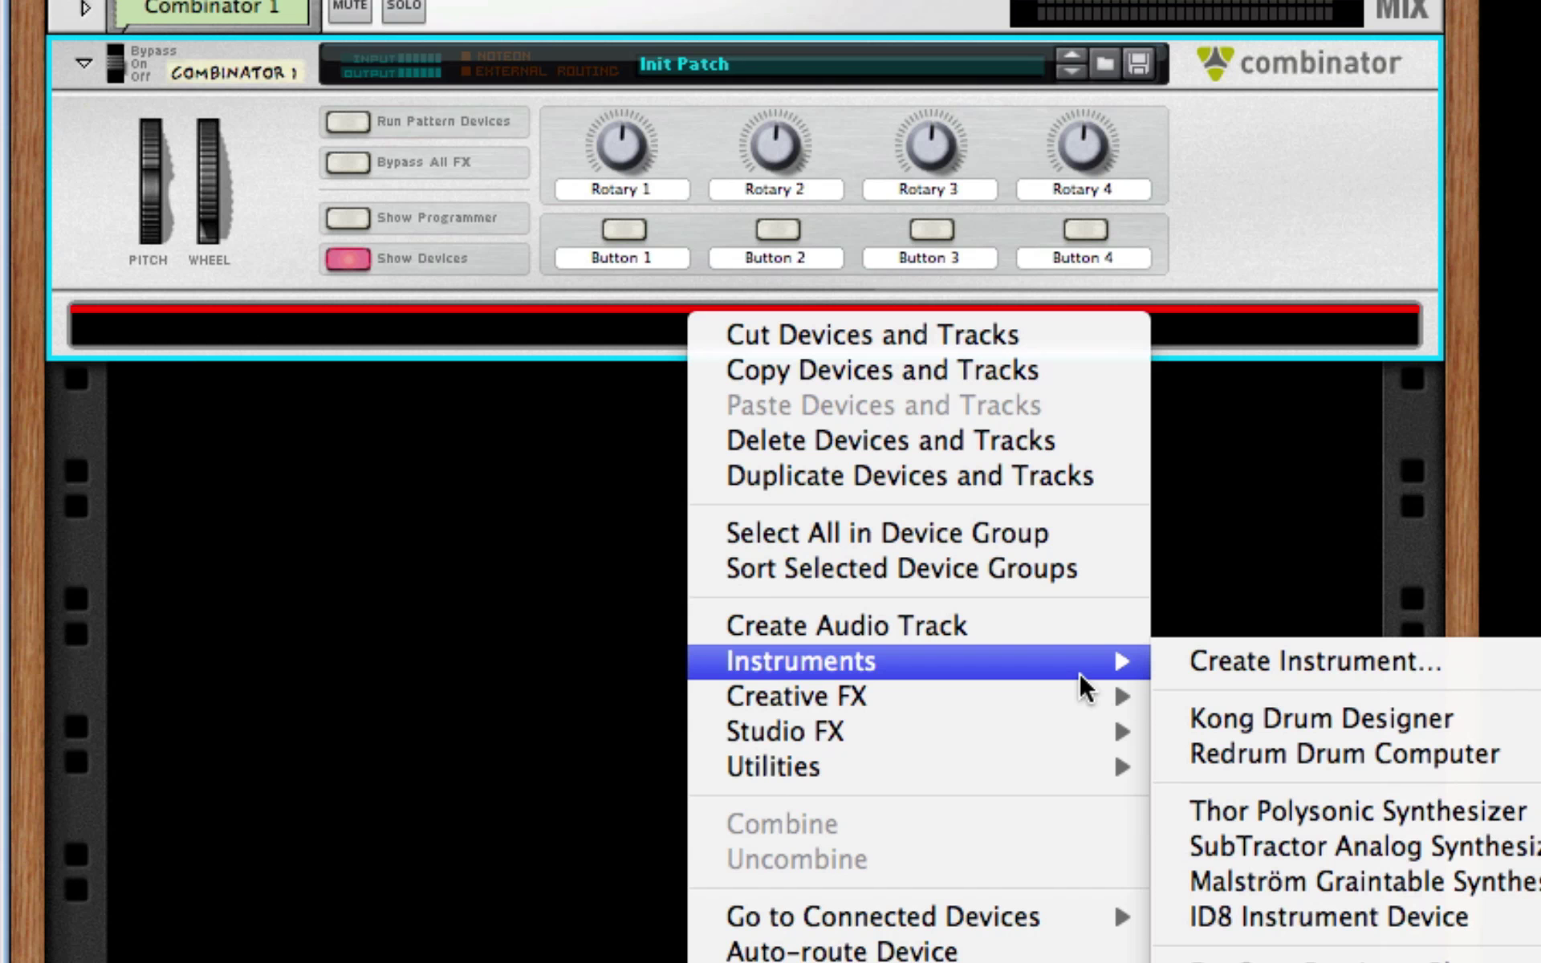
{"action": "left_click", "coordinate": [1451, 888]}
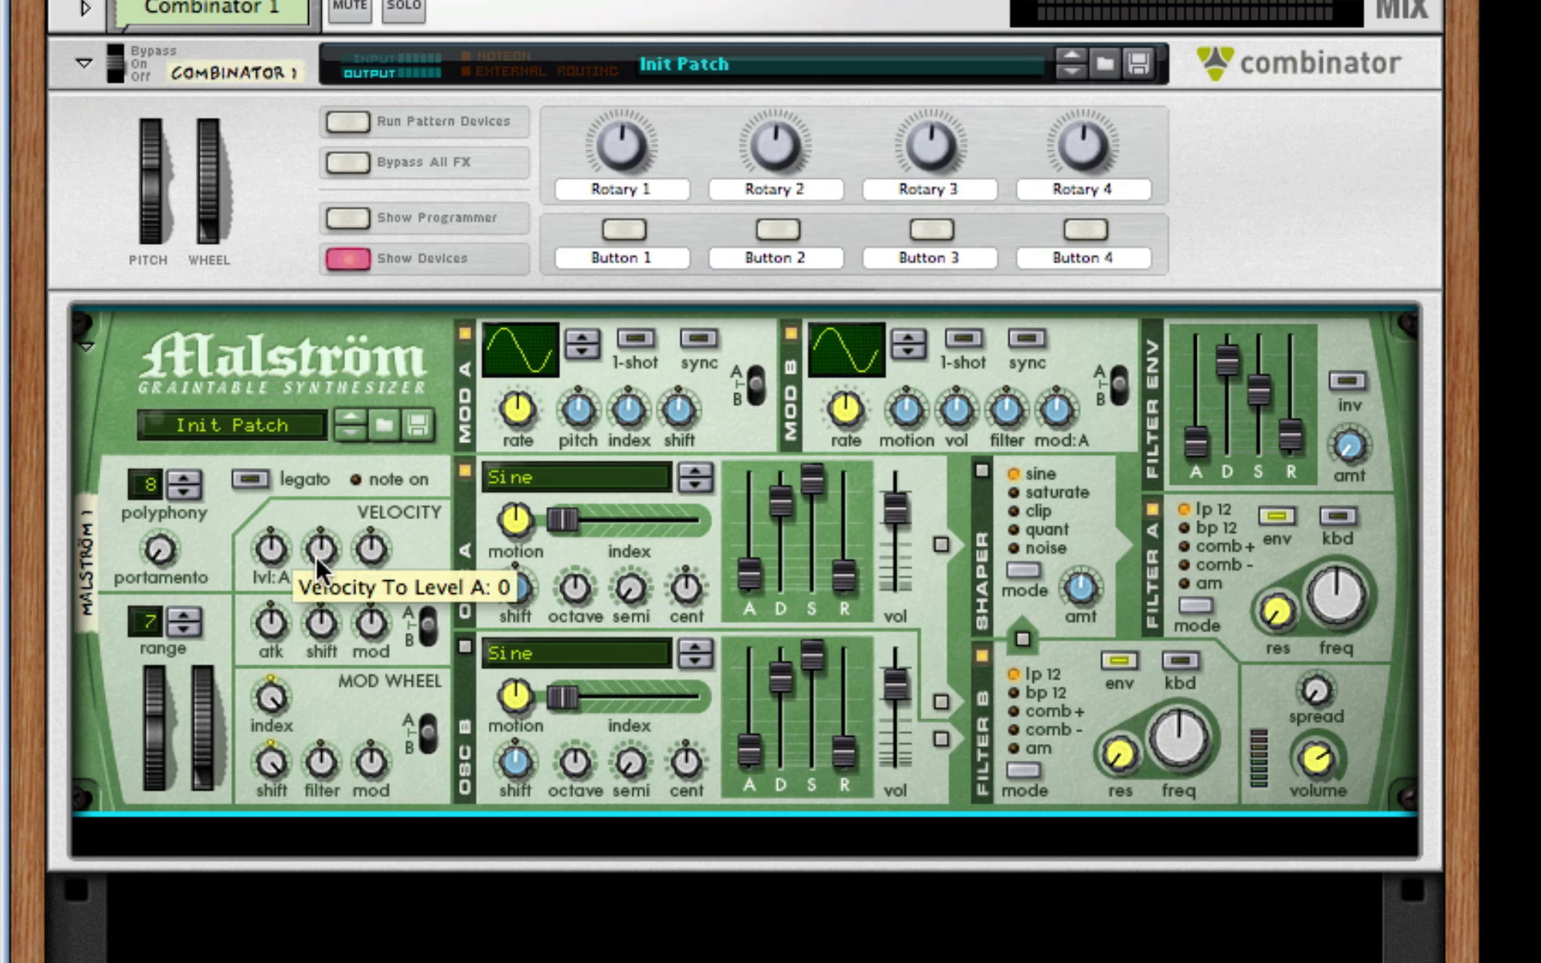
Sync the Malström's modulator A, raise its rate, switch its waveform to the decaying curve and raise its shift amount
{"action": "left_click_drag", "start_coordinate": [329, 772], "coordinate": [716, 407]}
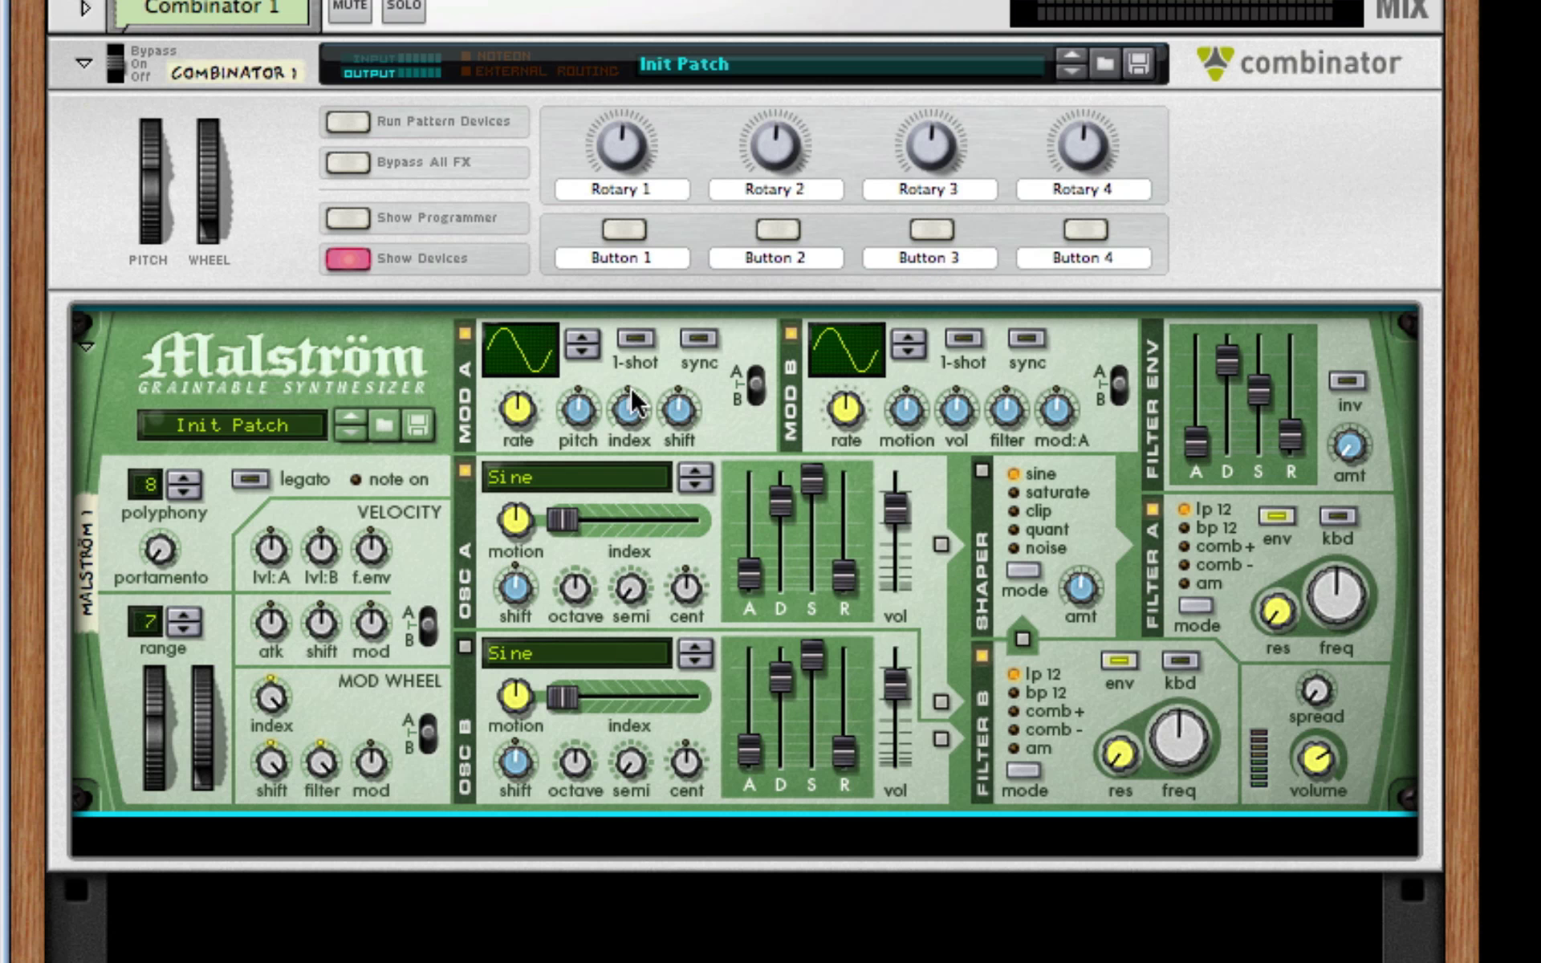
{"action": "left_click", "coordinate": [691, 339]}
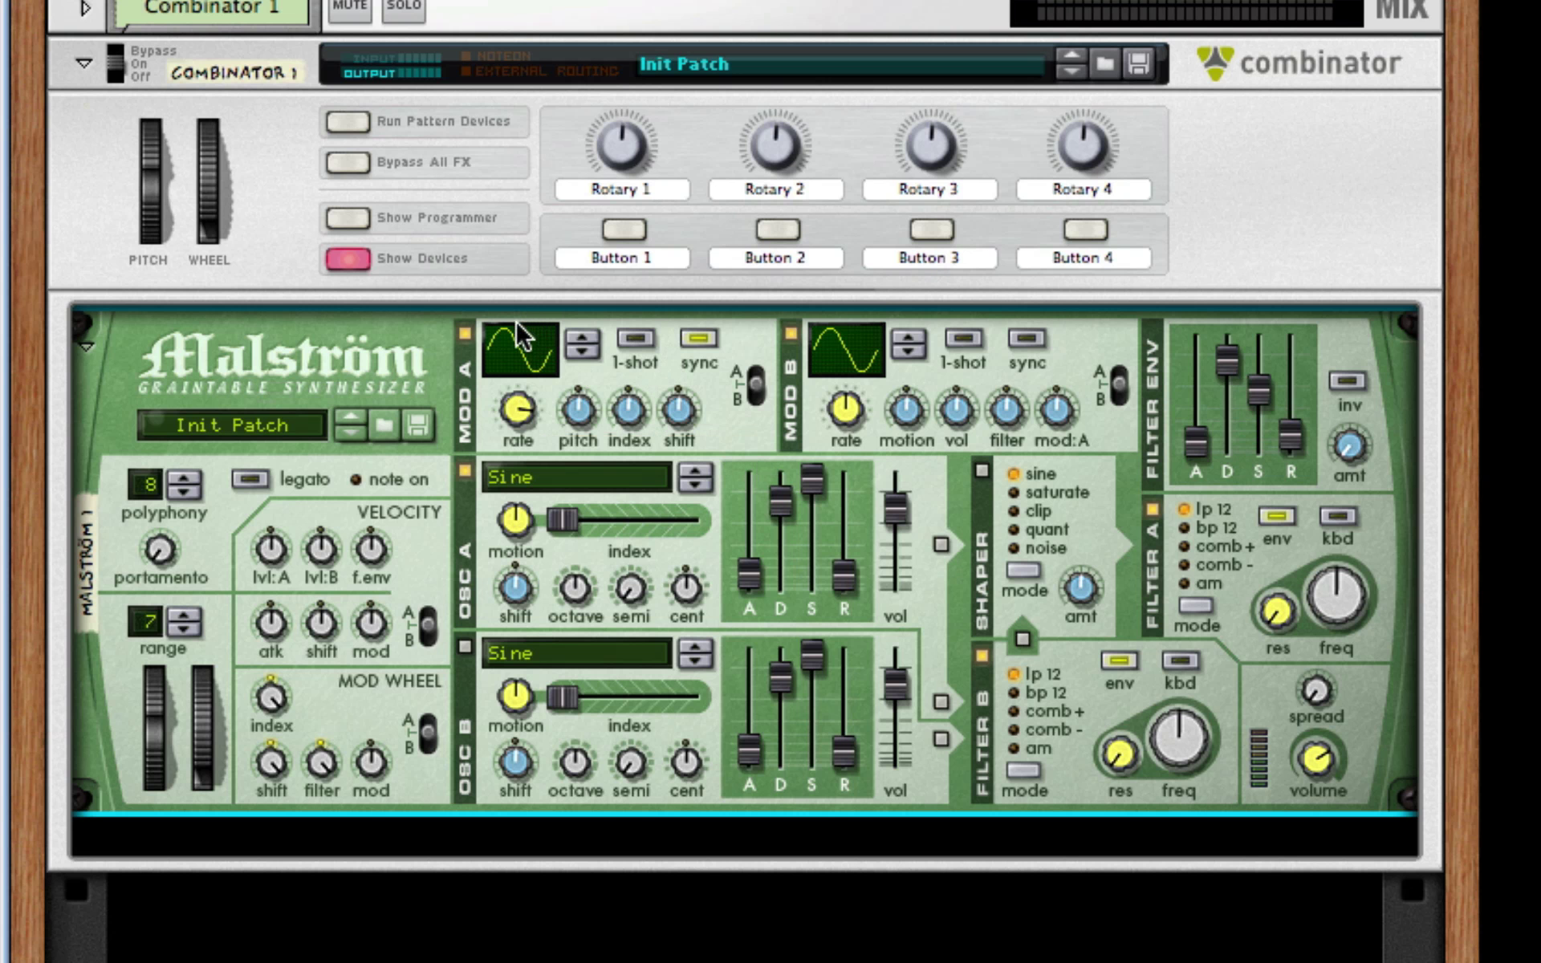
{"action": "left_click_drag", "start_coordinate": [538, 361], "coordinate": [545, 325]}
{"action": "left_click_drag", "start_coordinate": [687, 401], "coordinate": [701, 370]}
Set oscillator A to the Xaphoon graintable, lower its motion and move its index past the middle
{"action": "left_click", "coordinate": [612, 478]}
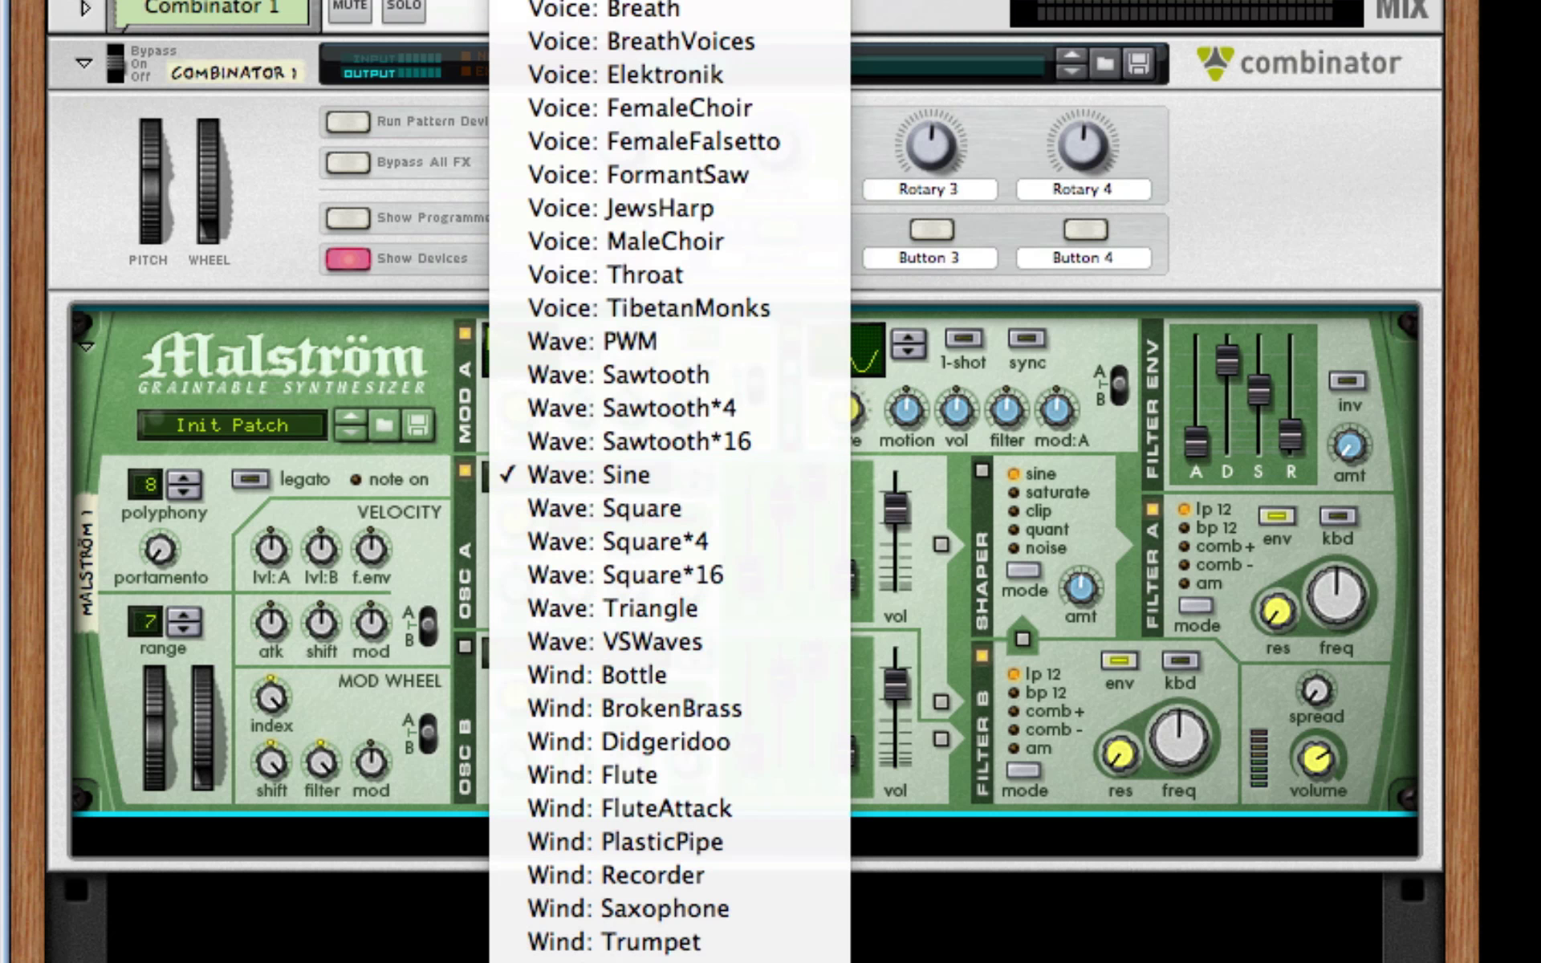
{"action": "left_click", "coordinate": [698, 827]}
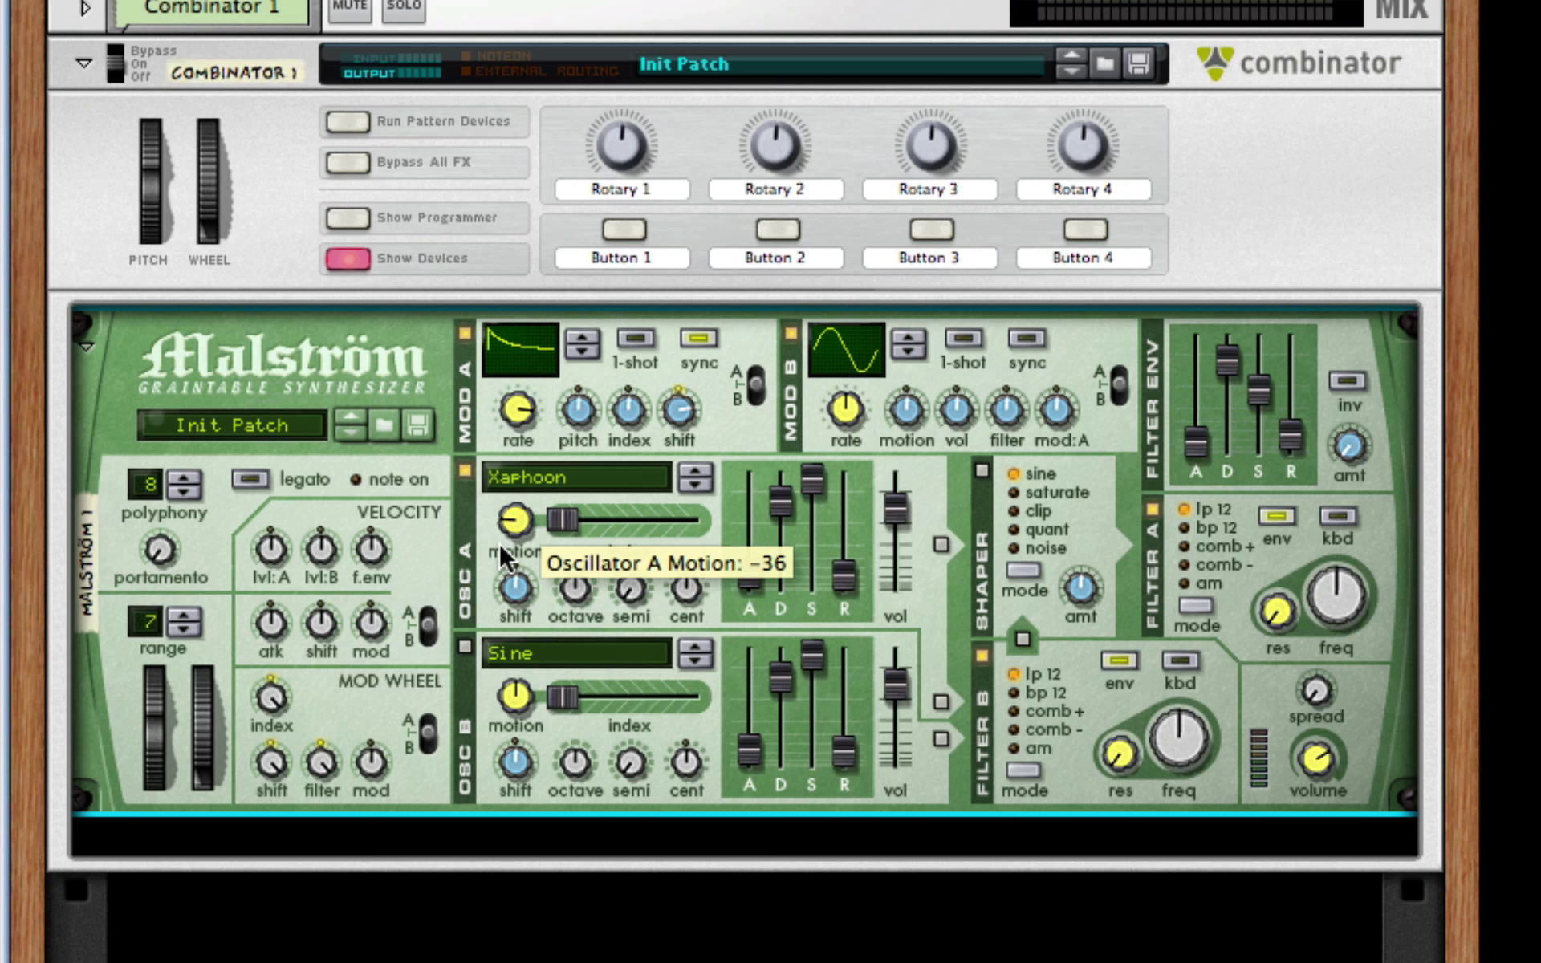
{"action": "left_click_drag", "start_coordinate": [499, 542], "coordinate": [498, 546]}
{"action": "left_click_drag", "start_coordinate": [615, 528], "coordinate": [646, 513]}
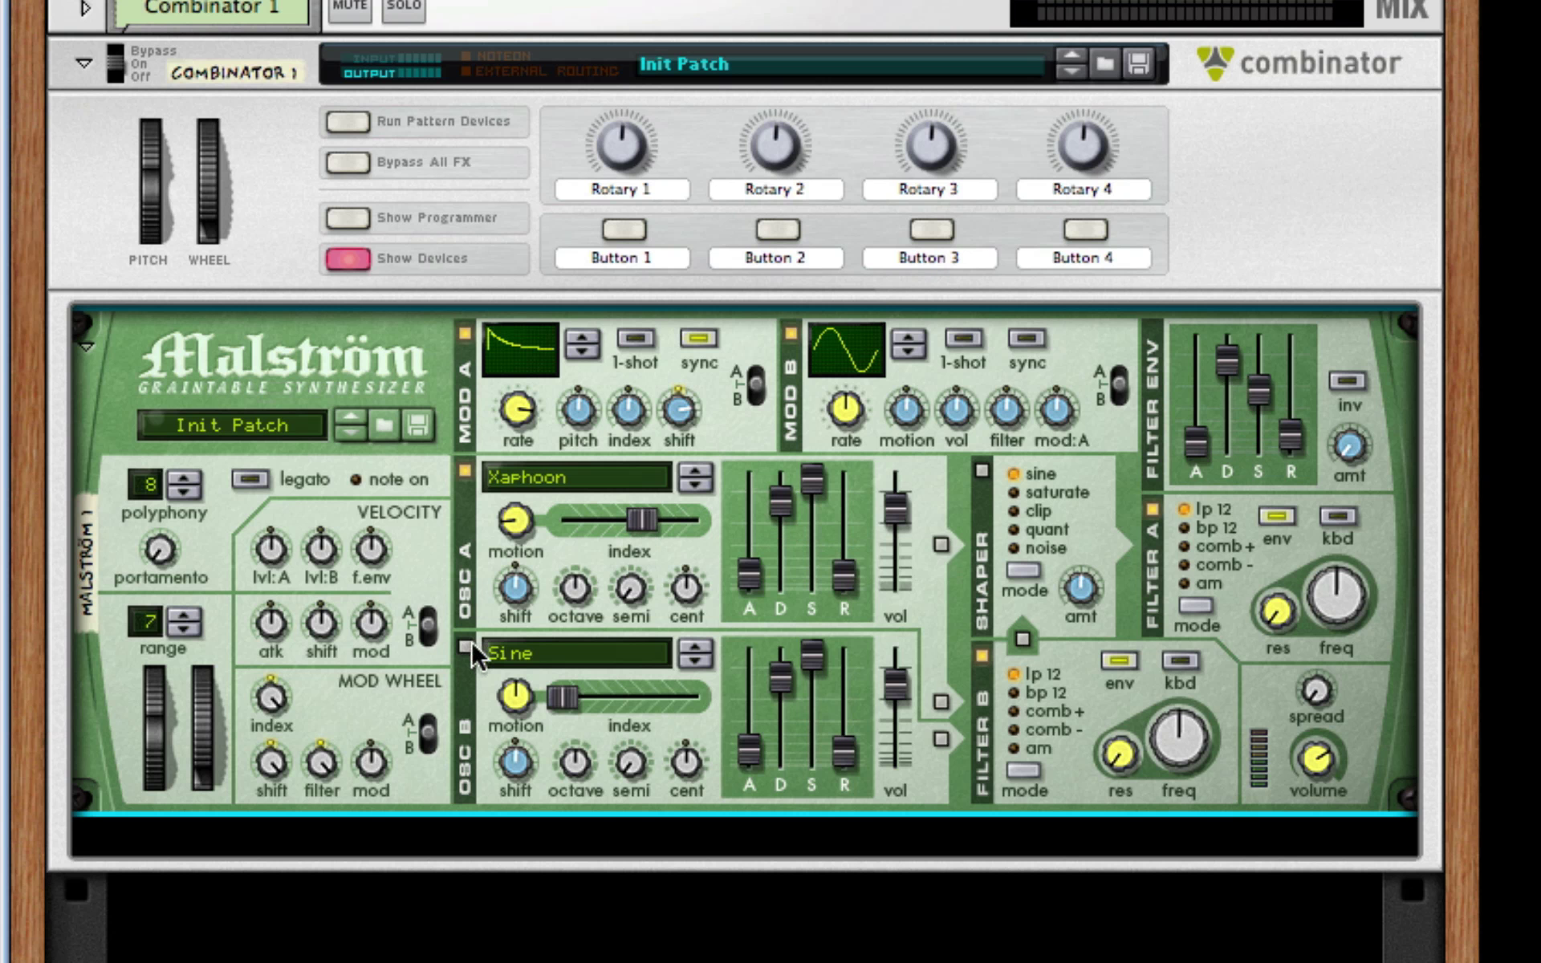
Turn on oscillator B with the OuterSpace graintable and lower the octave of both oscillators
{"action": "left_click", "coordinate": [467, 645]}
{"action": "left_click", "coordinate": [528, 651]}
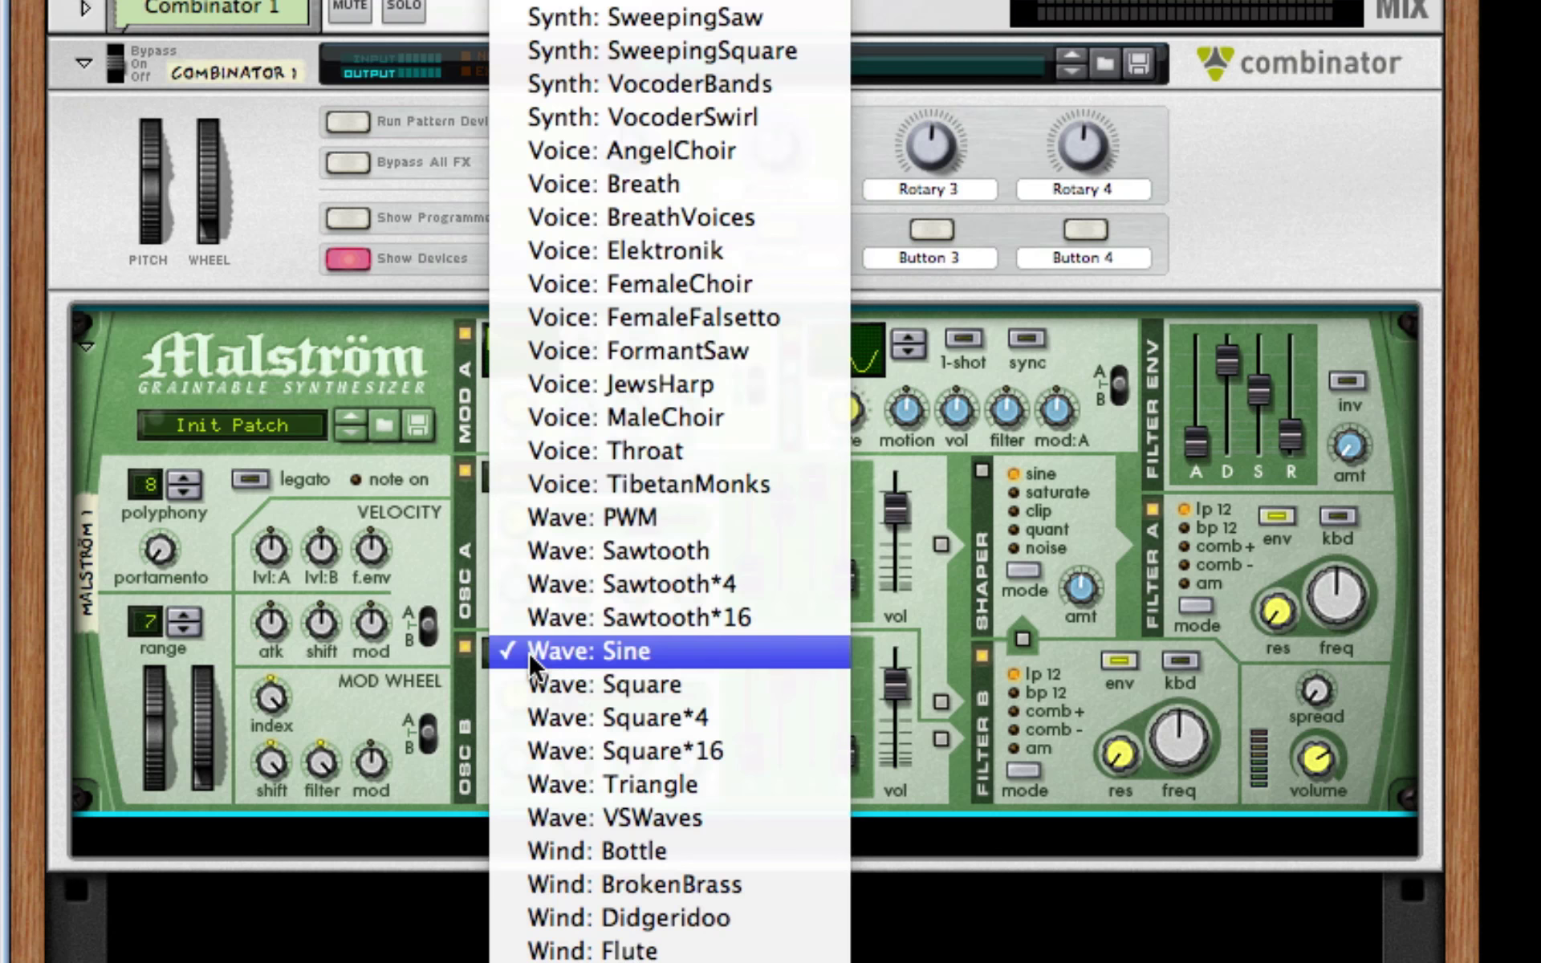
{"action": "scroll", "coordinate": [740, 618], "scroll_direction": "up", "scroll_amount": 8}
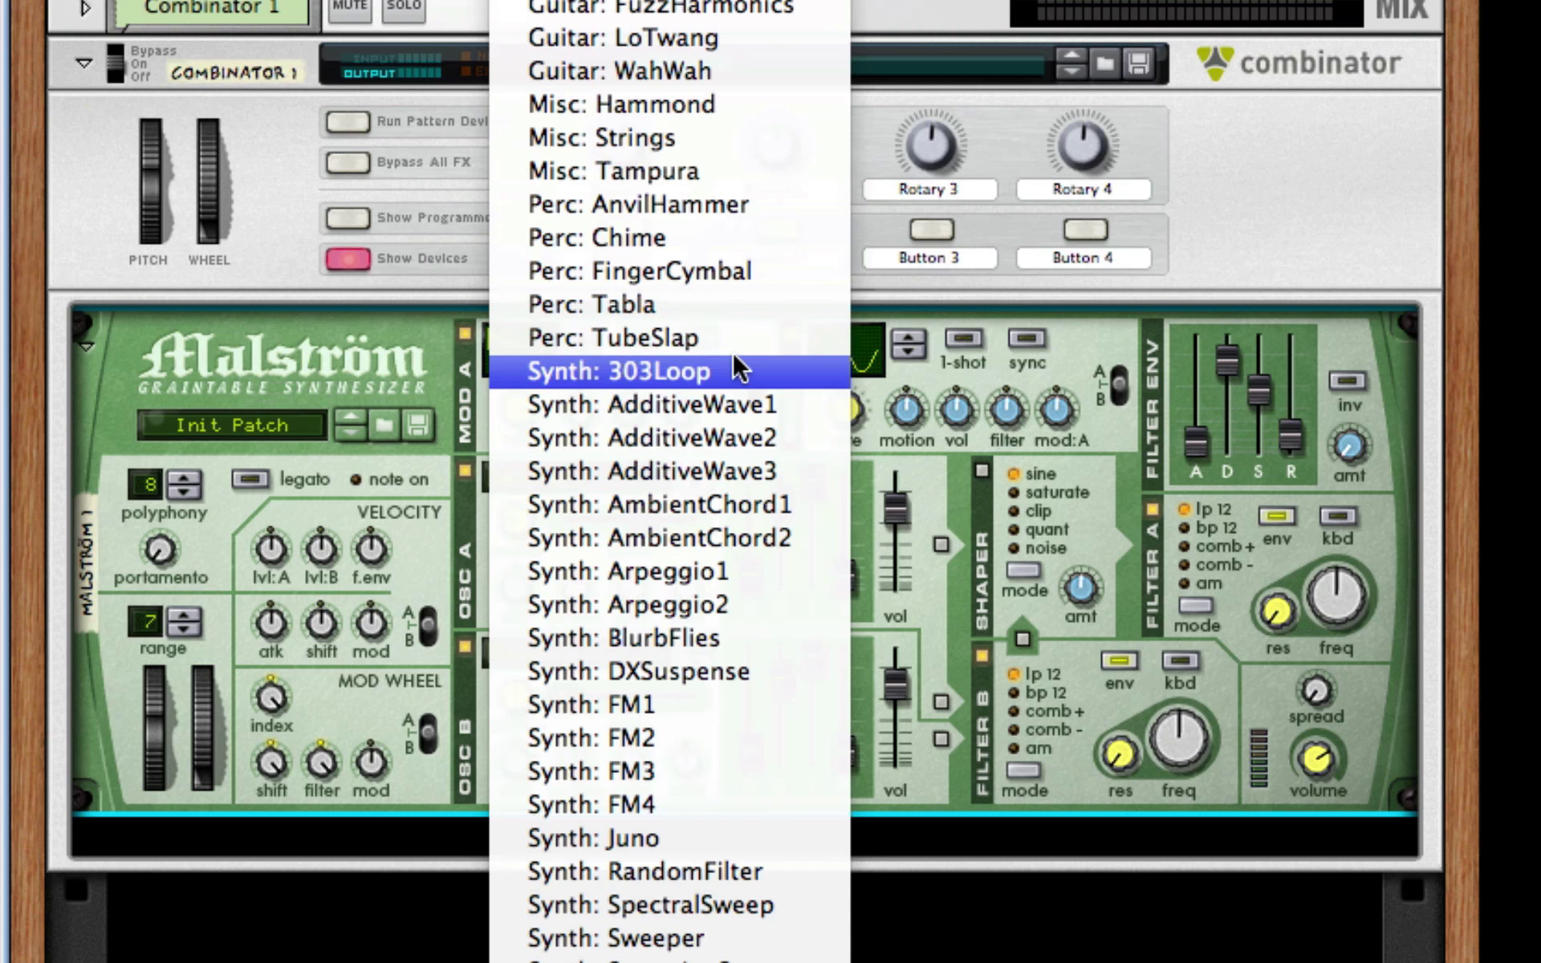
{"action": "left_click", "coordinate": [743, 38]}
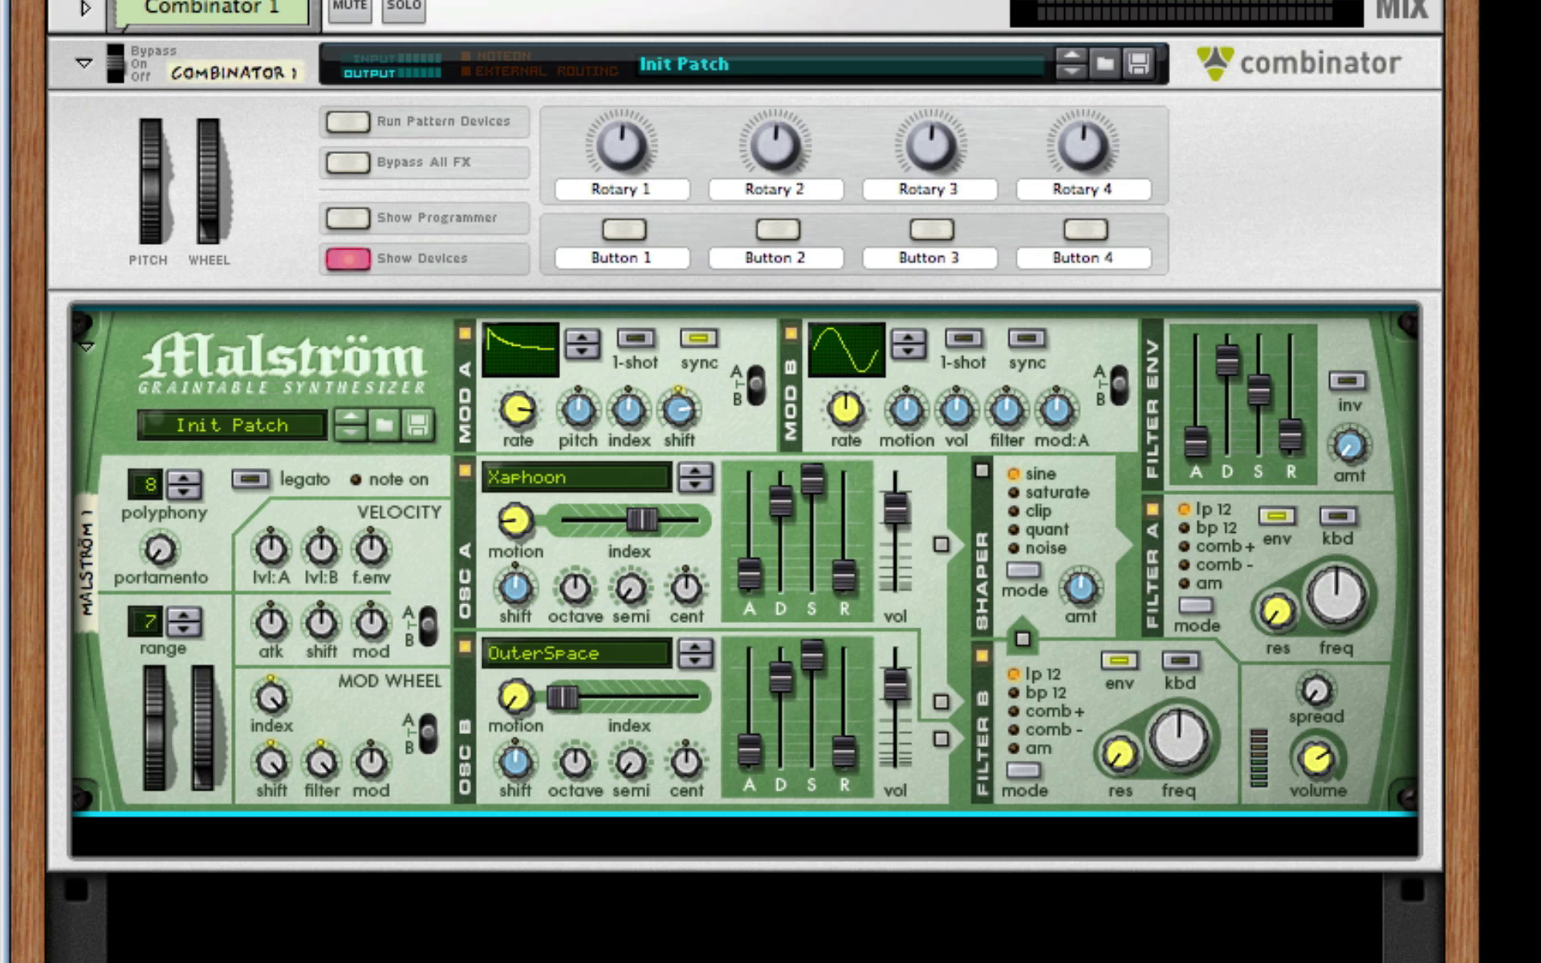
{"action": "left_click_drag", "start_coordinate": [582, 768], "coordinate": [575, 792]}
{"action": "left_click_drag", "start_coordinate": [581, 586], "coordinate": [579, 620]}
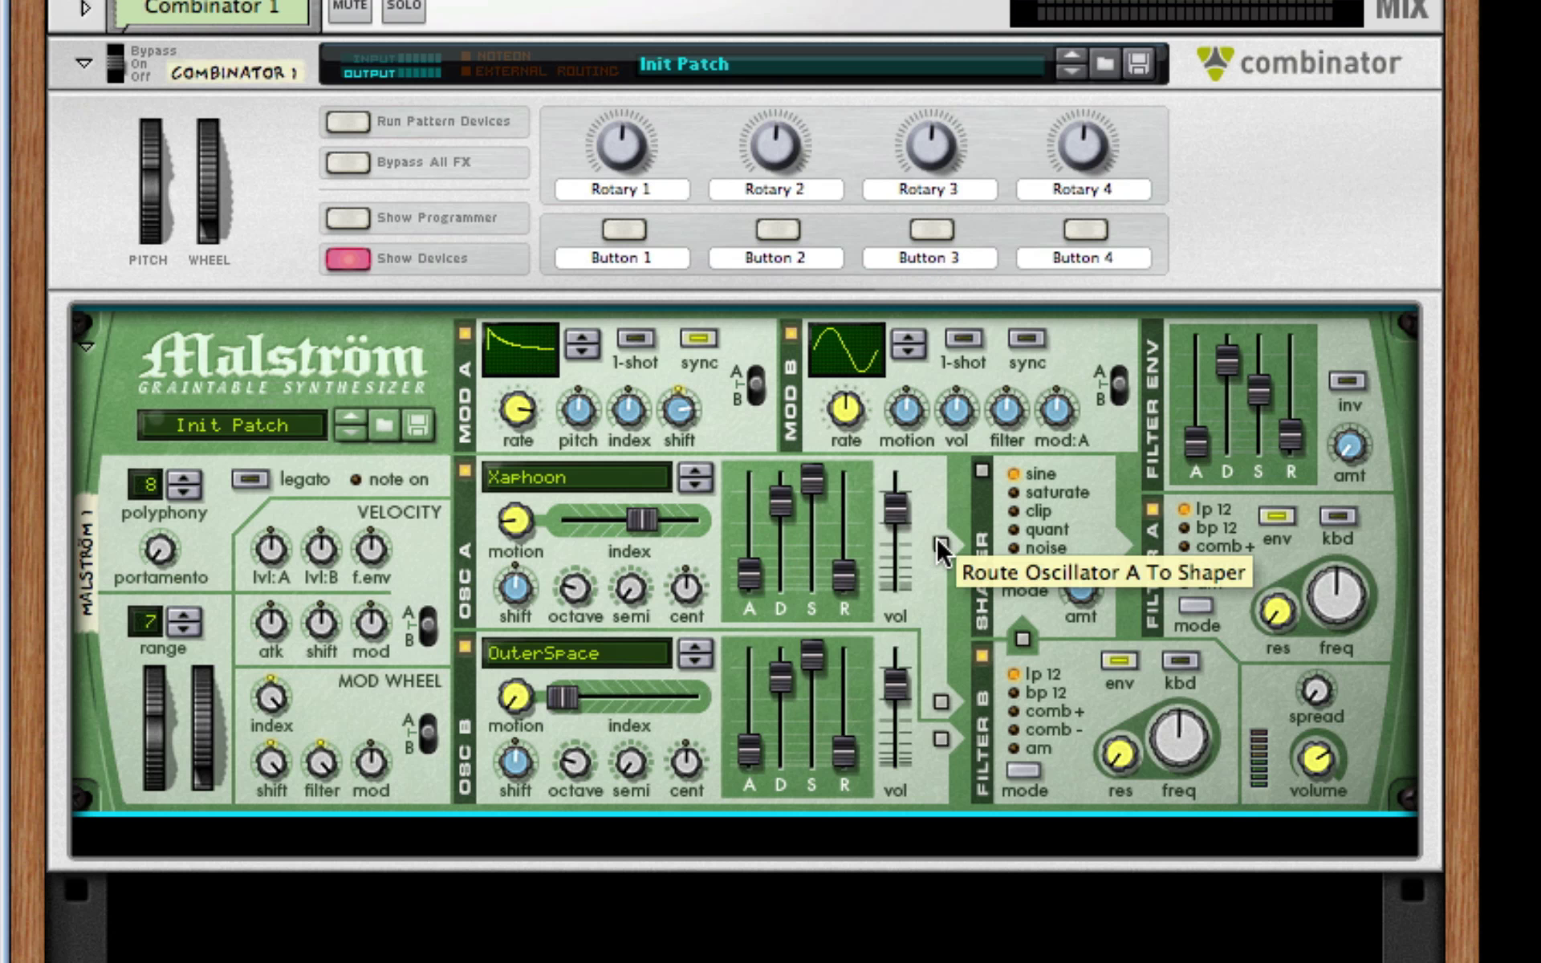
Route oscillator A to the shaper and oscillator B through filter B into it, bypass filter A, and lower the shaper amount and filter B frequency
{"action": "left_click", "coordinate": [942, 737]}
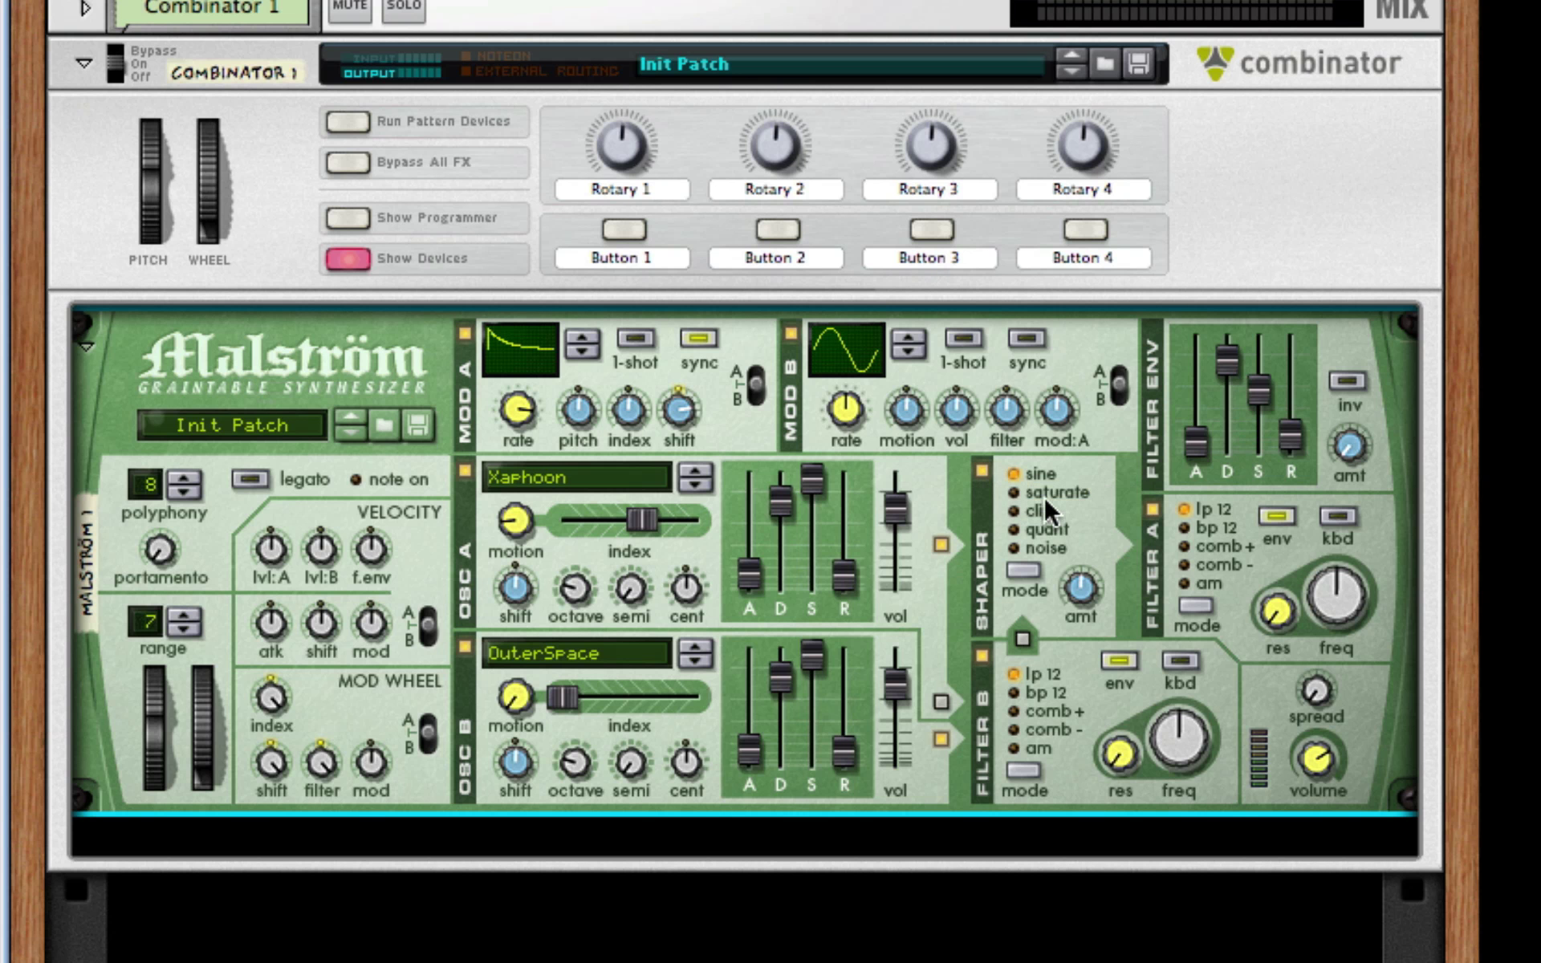
{"action": "mouse_move", "coordinate": [1081, 590]}
{"action": "left_mouse_down"}
{"action": "mouse_move", "coordinate": [1072, 609]}
{"action": "mouse_move", "coordinate": [1074, 594]}
{"action": "left_mouse_up"}
{"action": "left_click", "coordinate": [1018, 639]}
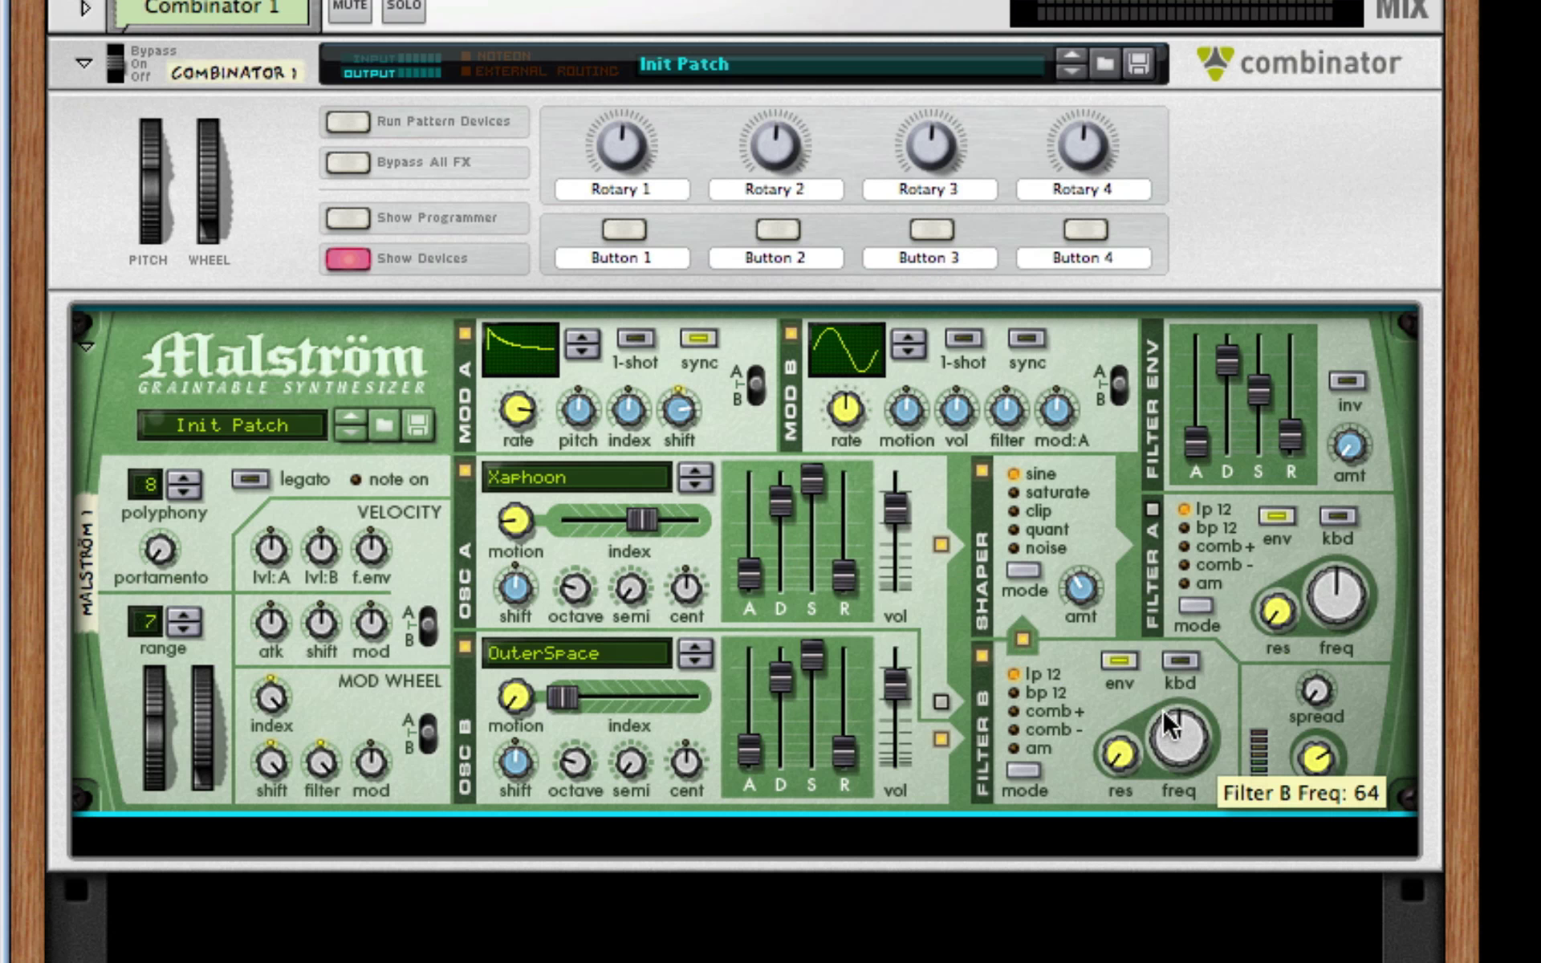
{"action": "left_click_drag", "start_coordinate": [1175, 726], "coordinate": [1165, 761]}
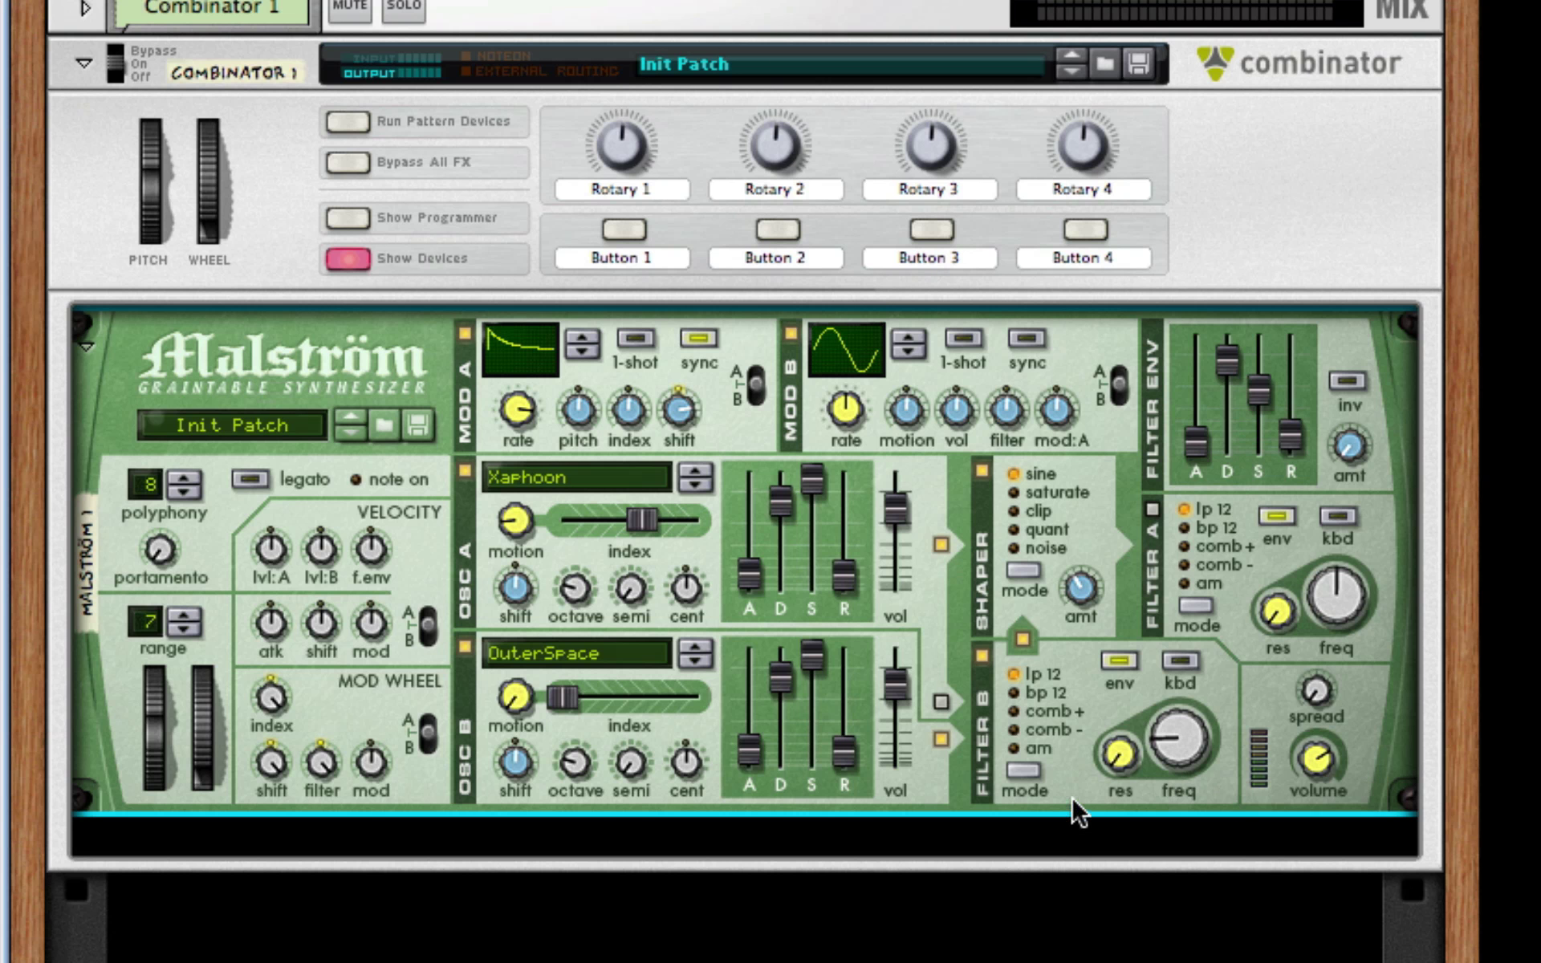
Add an RV7000 reverb after the Malström with the EFX Cloud Verb patch and lower its decay and dry-wet mix
{"action": "right_click", "coordinate": [1253, 656]}
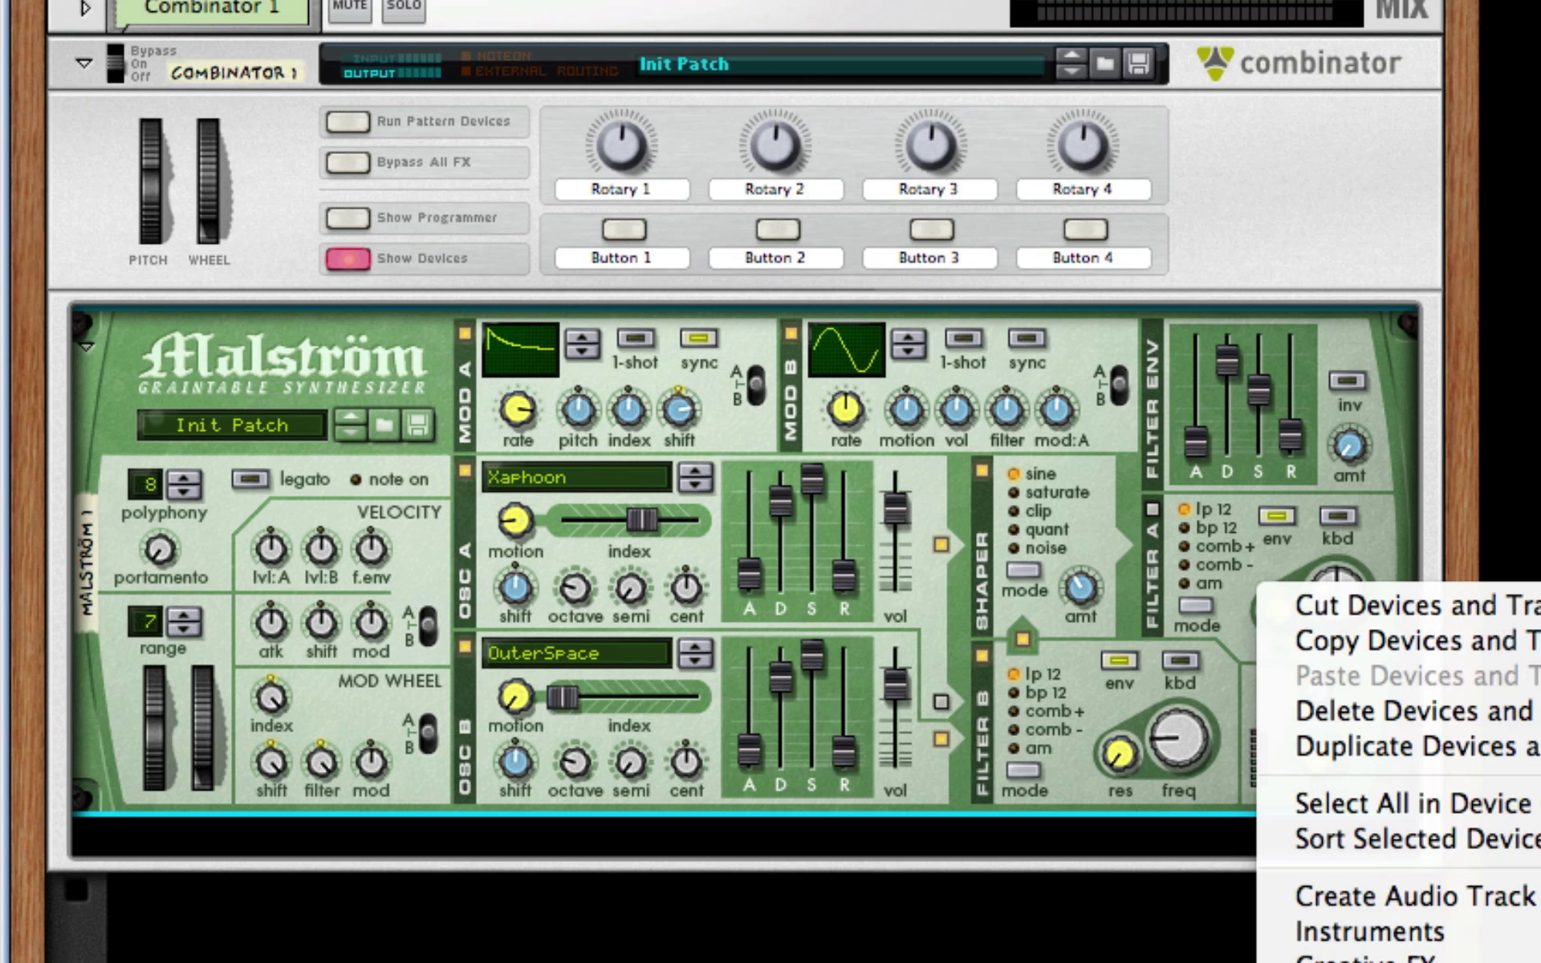
{"action": "left_click", "coordinate": [1365, 959]}
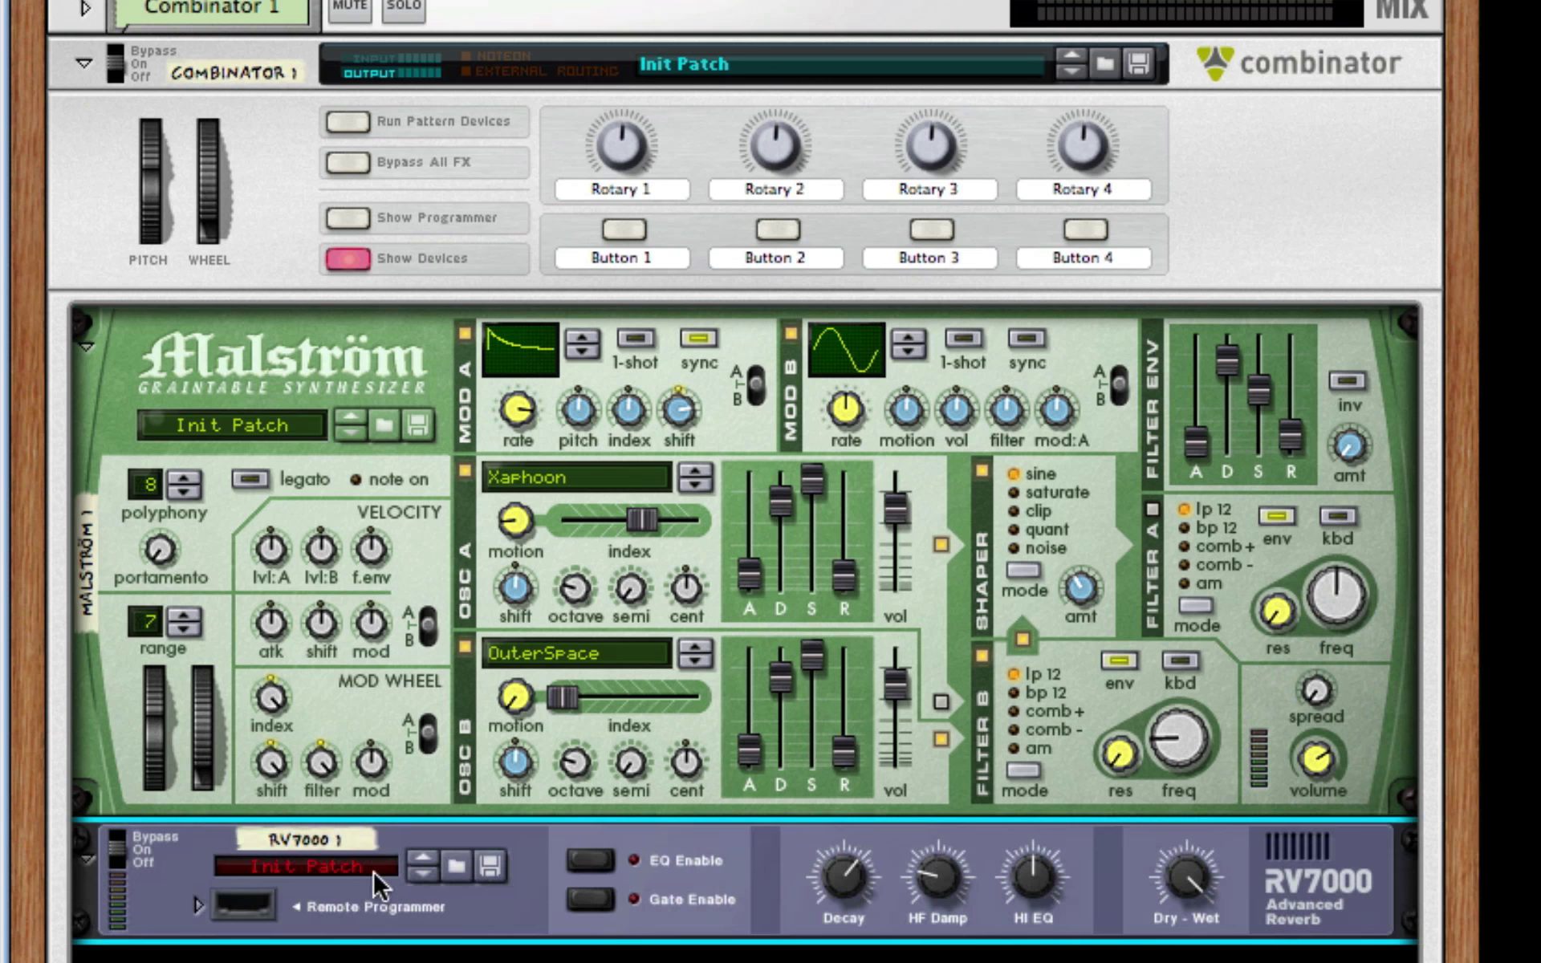
{"action": "left_click", "coordinate": [454, 865]}
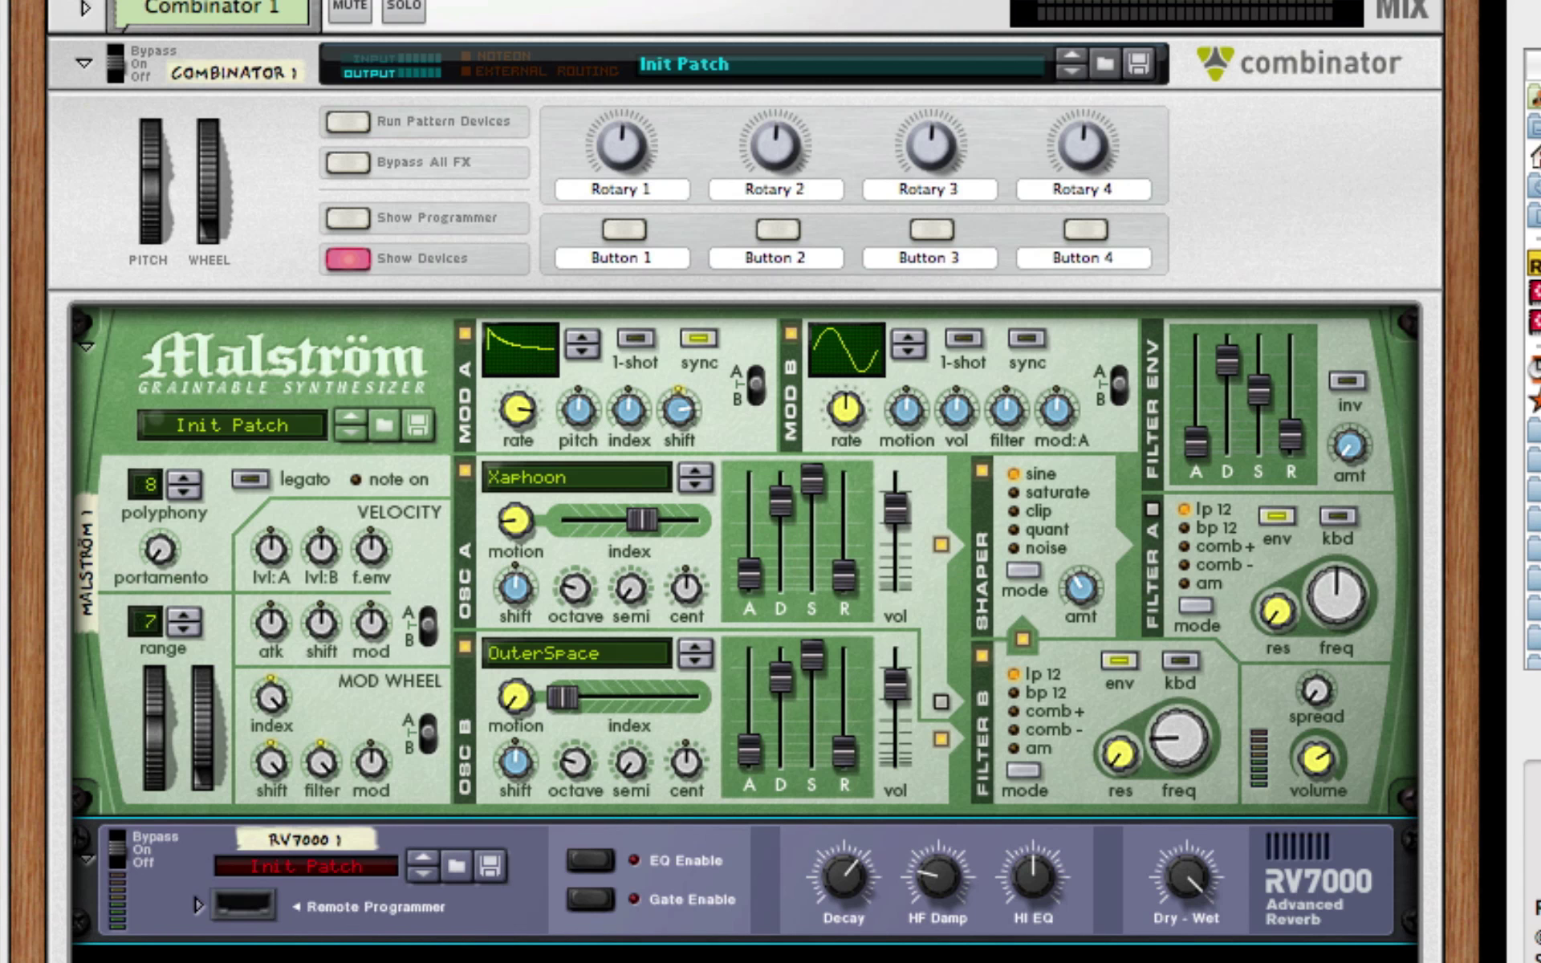
{"action": "key", "text": "Return"}
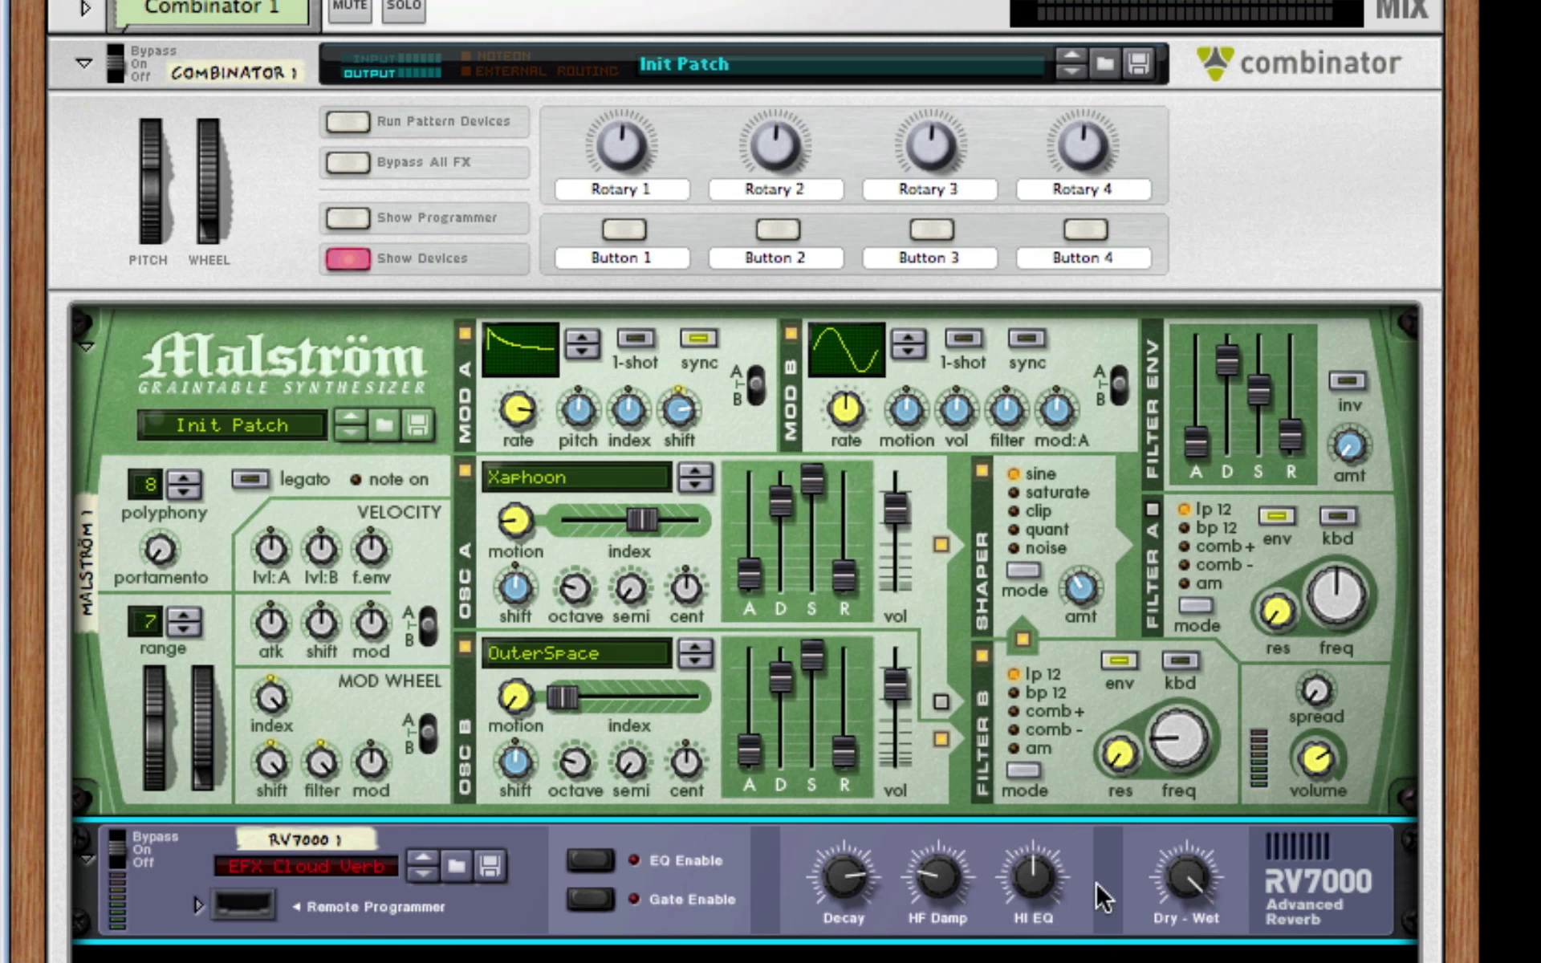
{"action": "left_click_drag", "start_coordinate": [1185, 883], "coordinate": [1185, 923]}
{"action": "left_click_drag", "start_coordinate": [847, 892], "coordinate": [873, 924]}
Add a Line 6 Bass Amp after the RV7000, turn on its compressor and set the threshold to 69
{"action": "right_click", "coordinate": [1311, 888]}
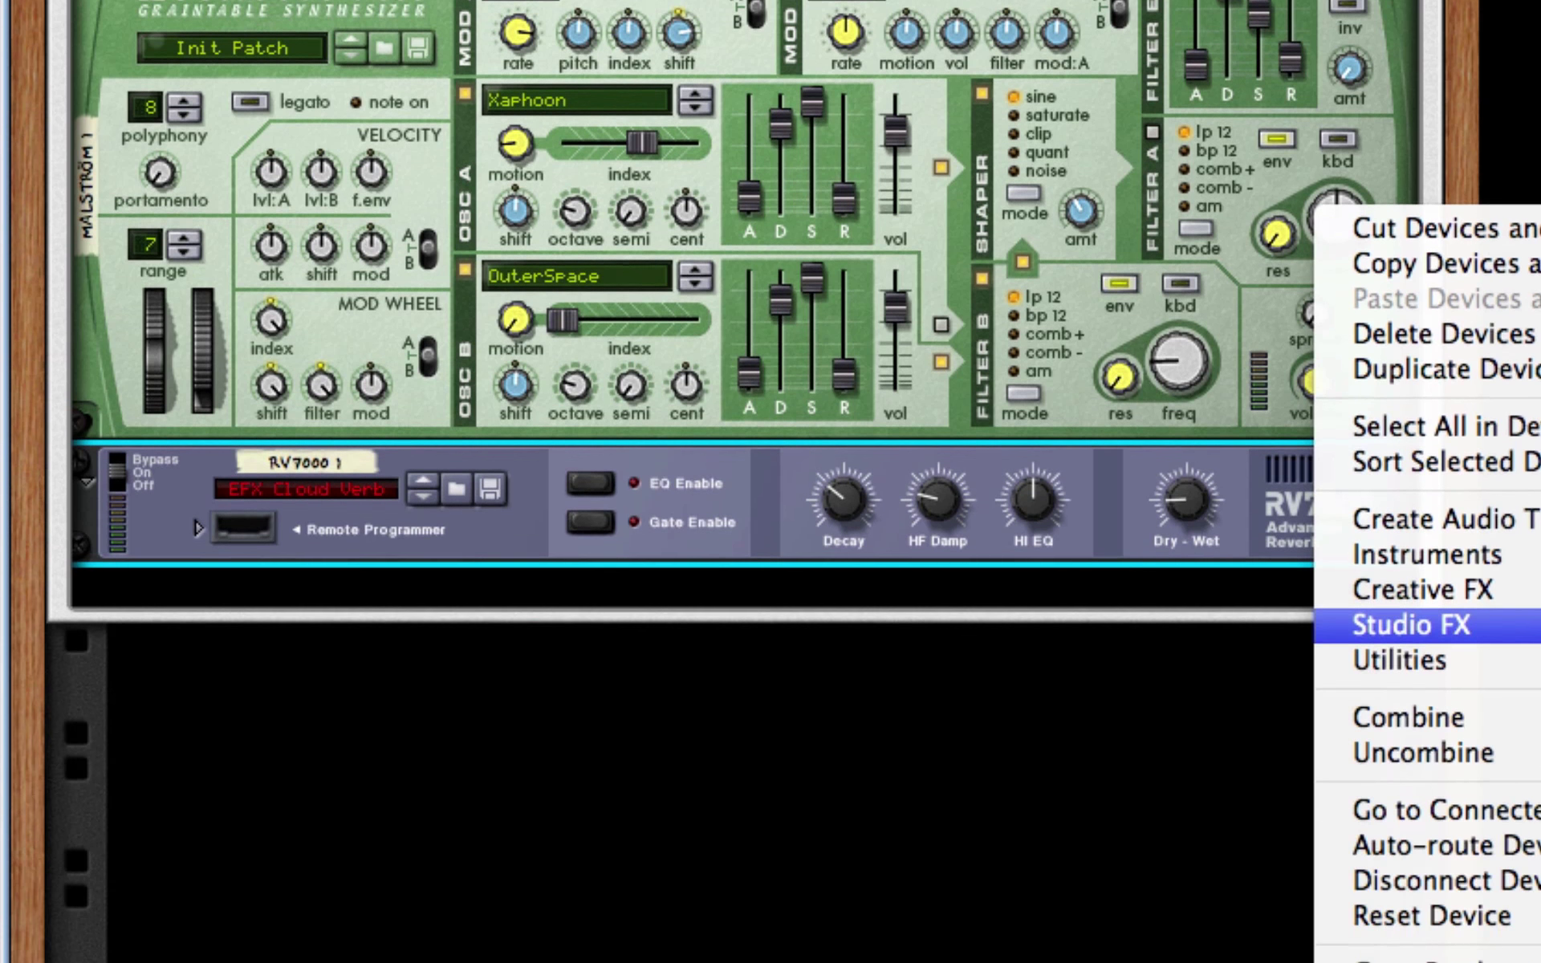
{"action": "left_click", "coordinate": [1537, 624]}
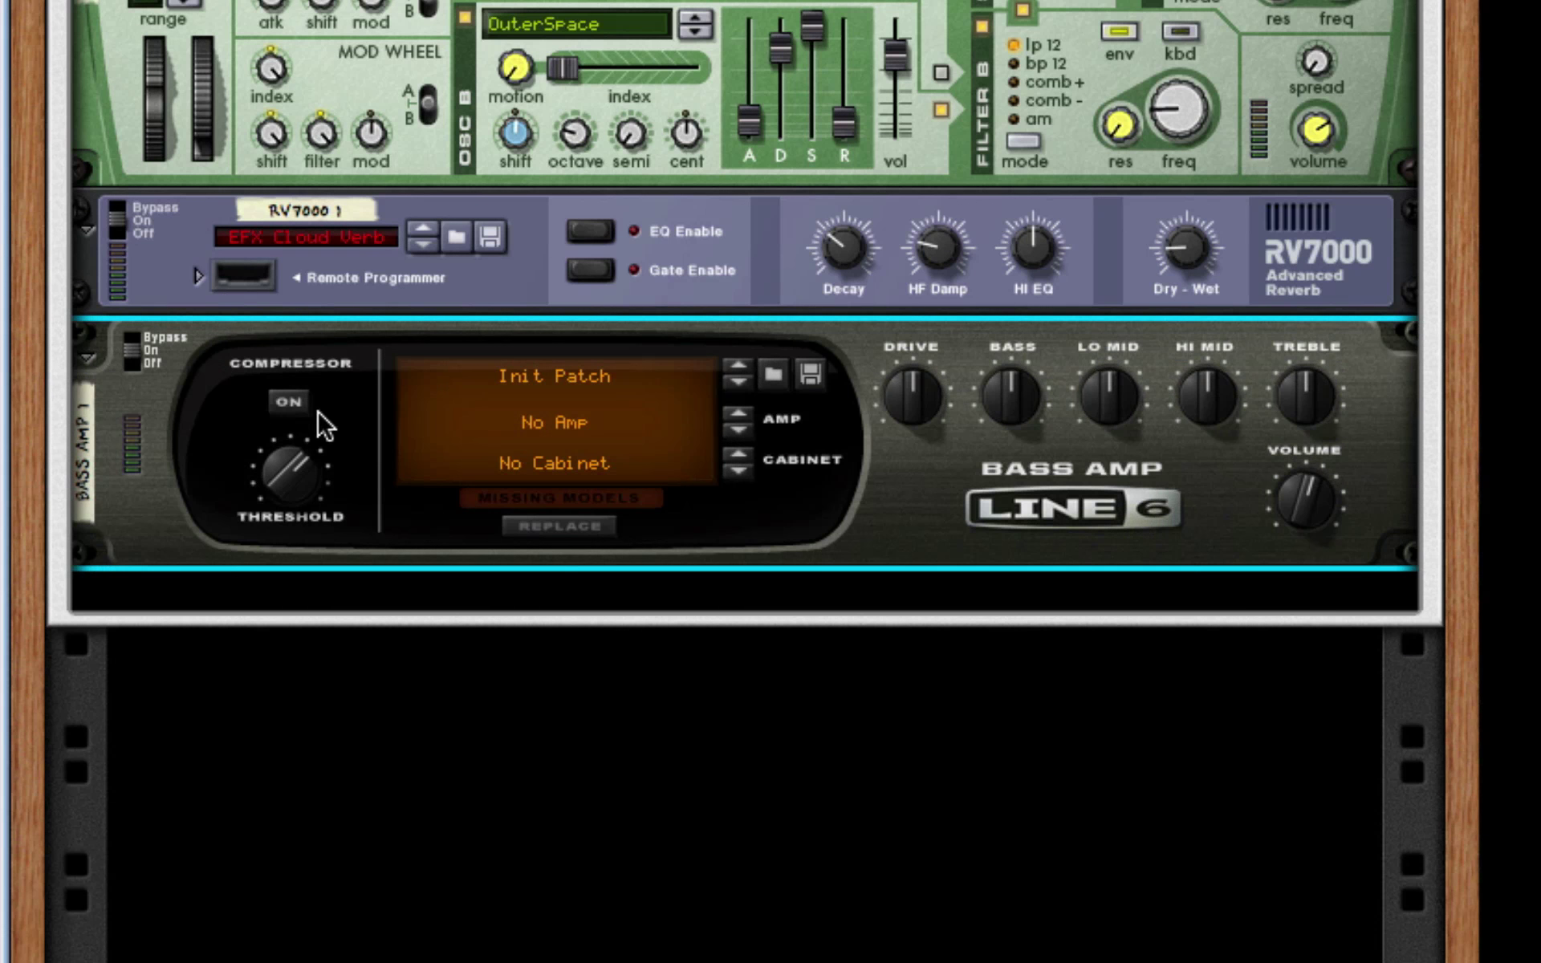
{"action": "left_click", "coordinate": [296, 404]}
{"action": "mouse_move", "coordinate": [291, 485]}
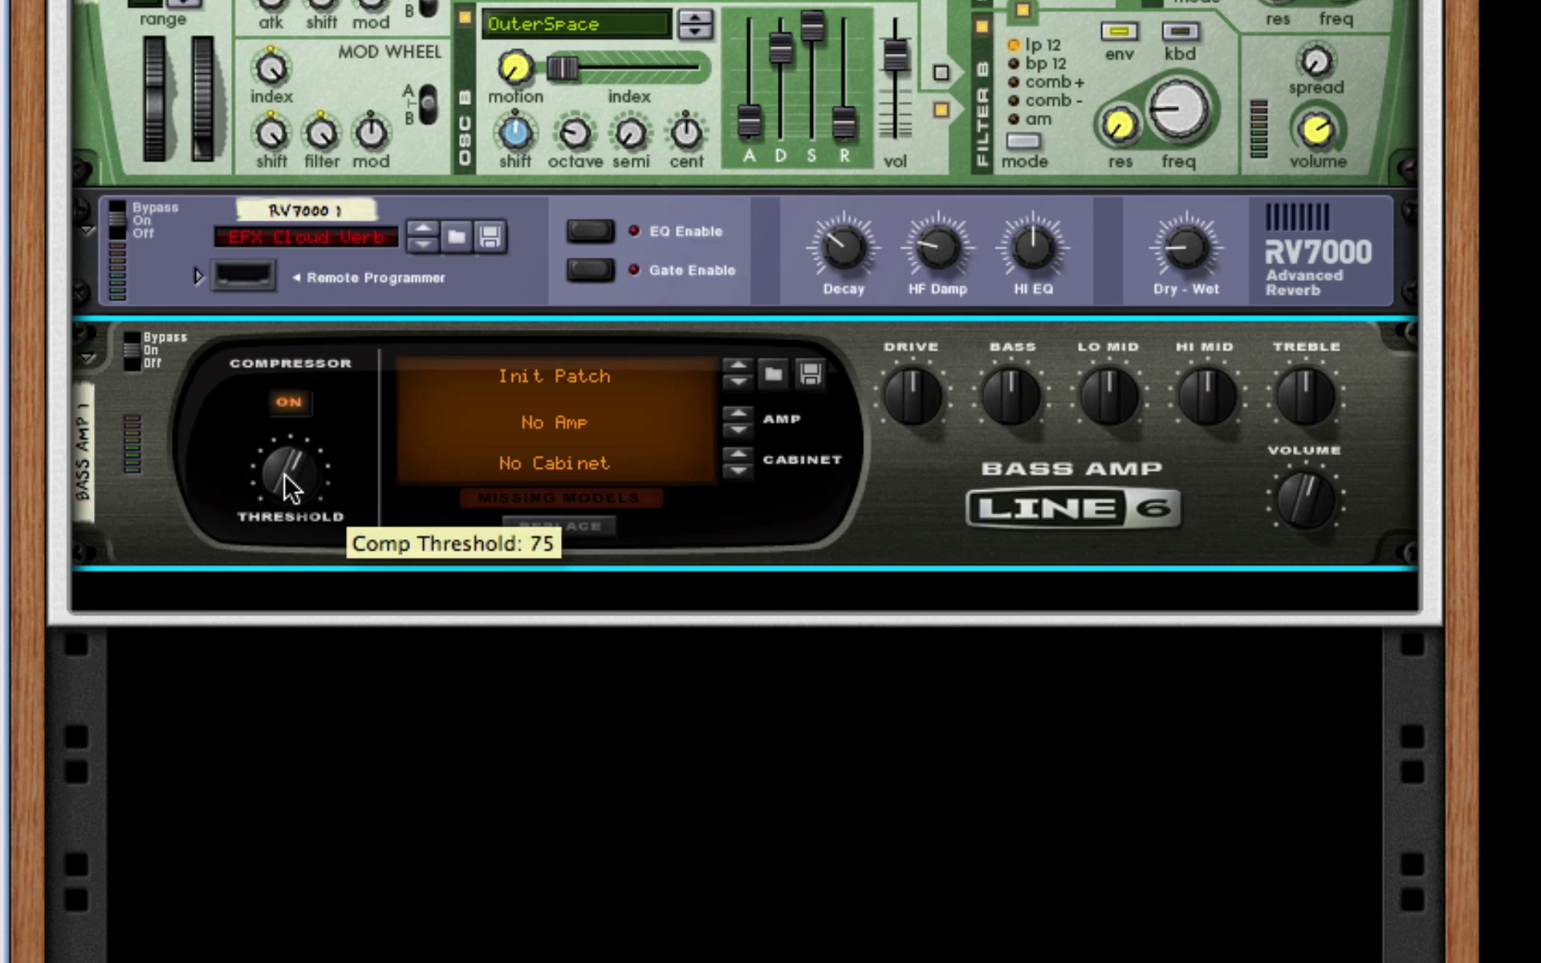
{"action": "left_click_drag", "start_coordinate": [286, 478], "coordinate": [288, 485]}
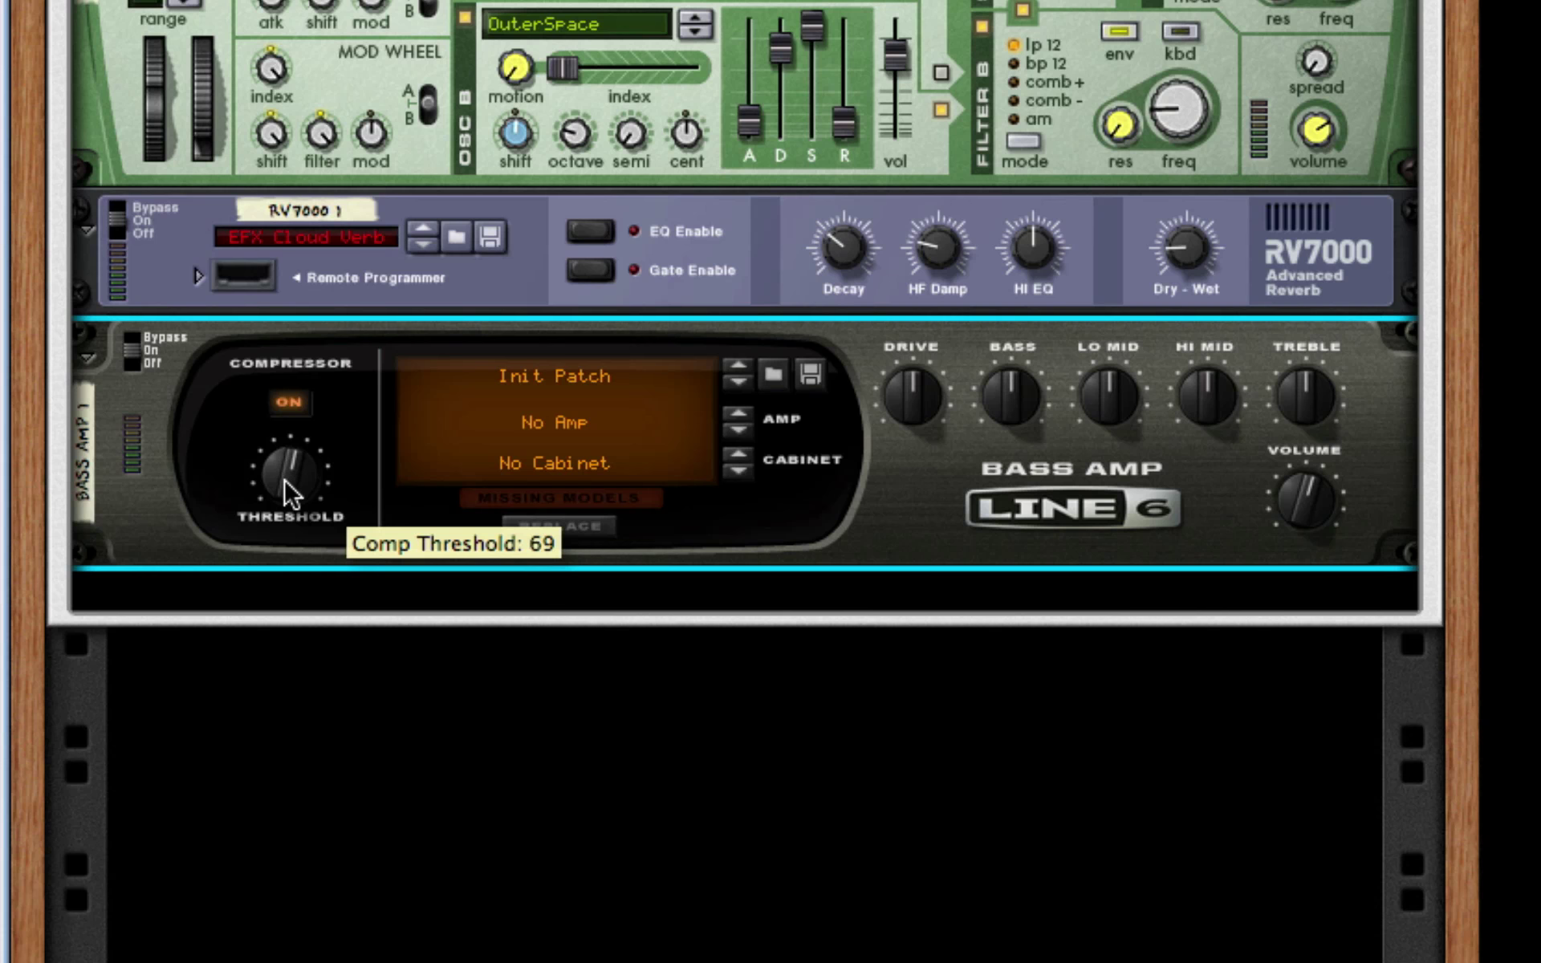
Add a Pulveriser after the Bass Amp and load the Crush Texturizer patch into it
{"action": "right_click", "coordinate": [1087, 522]}
{"action": "key", "text": "Escape"}
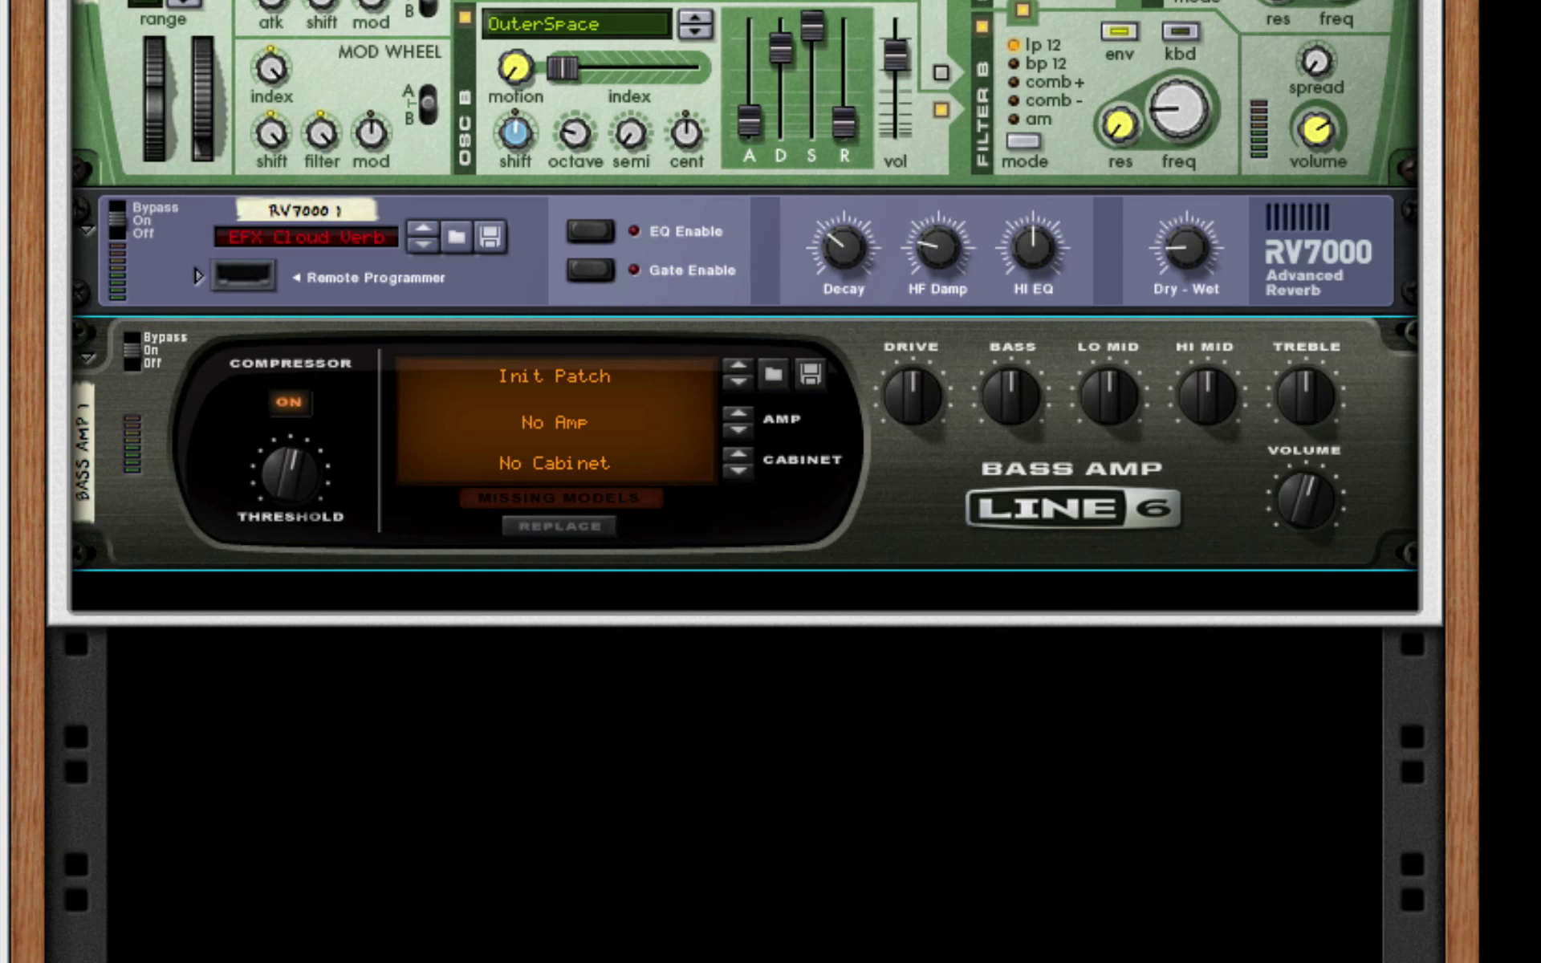
{"action": "left_click", "coordinate": [1077, 526]}
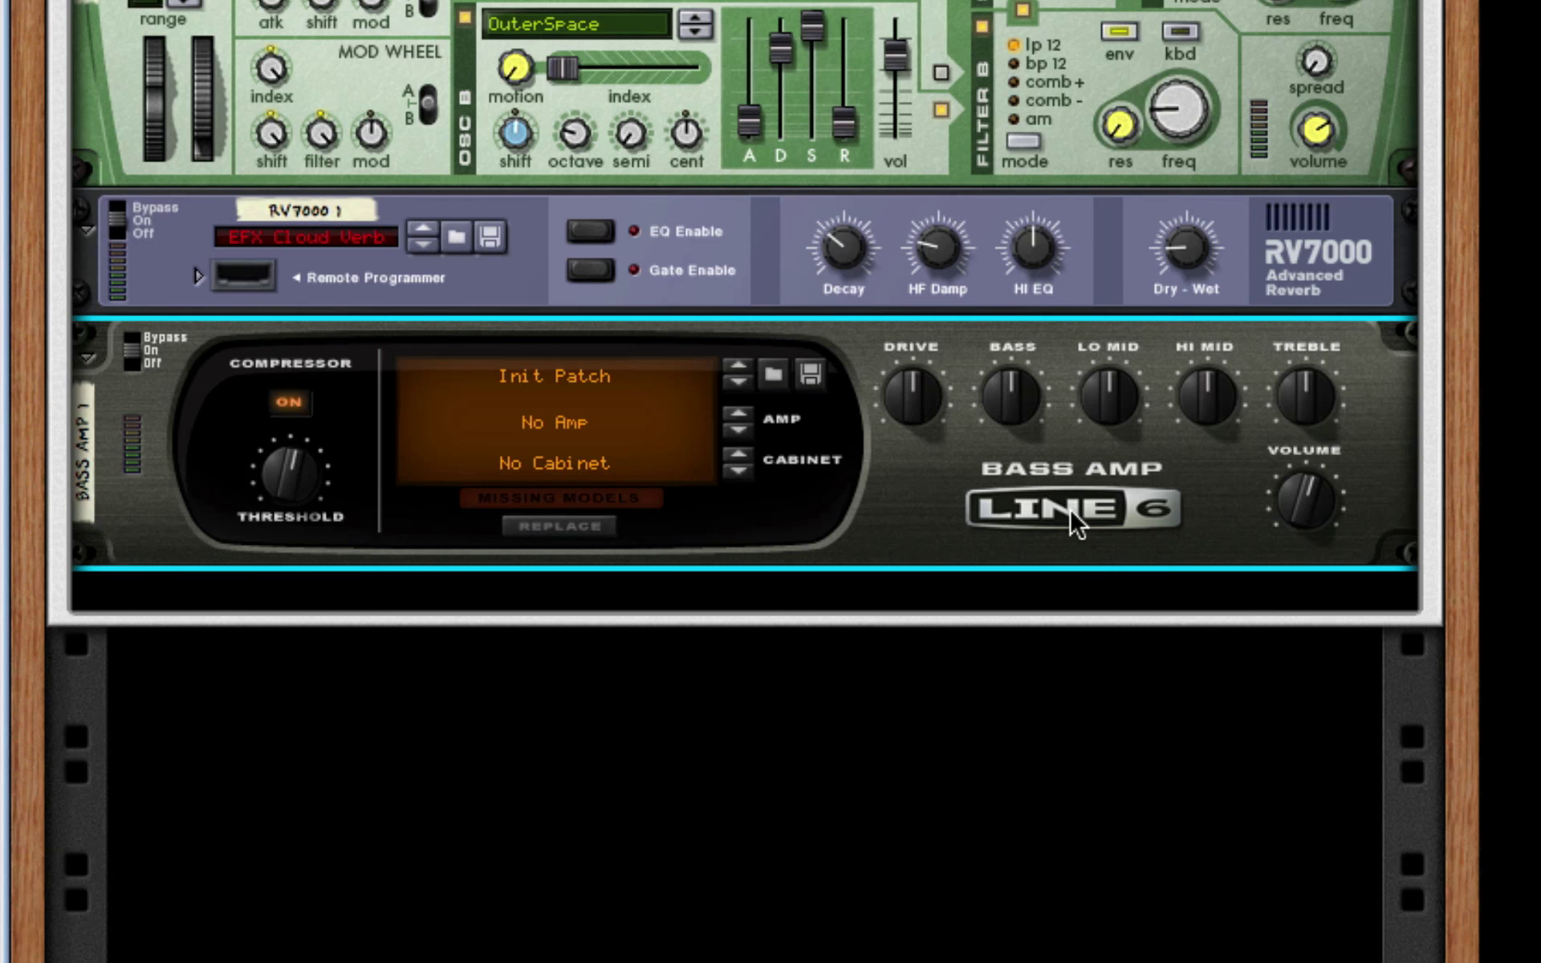
{"action": "right_click", "coordinate": [1074, 517]}
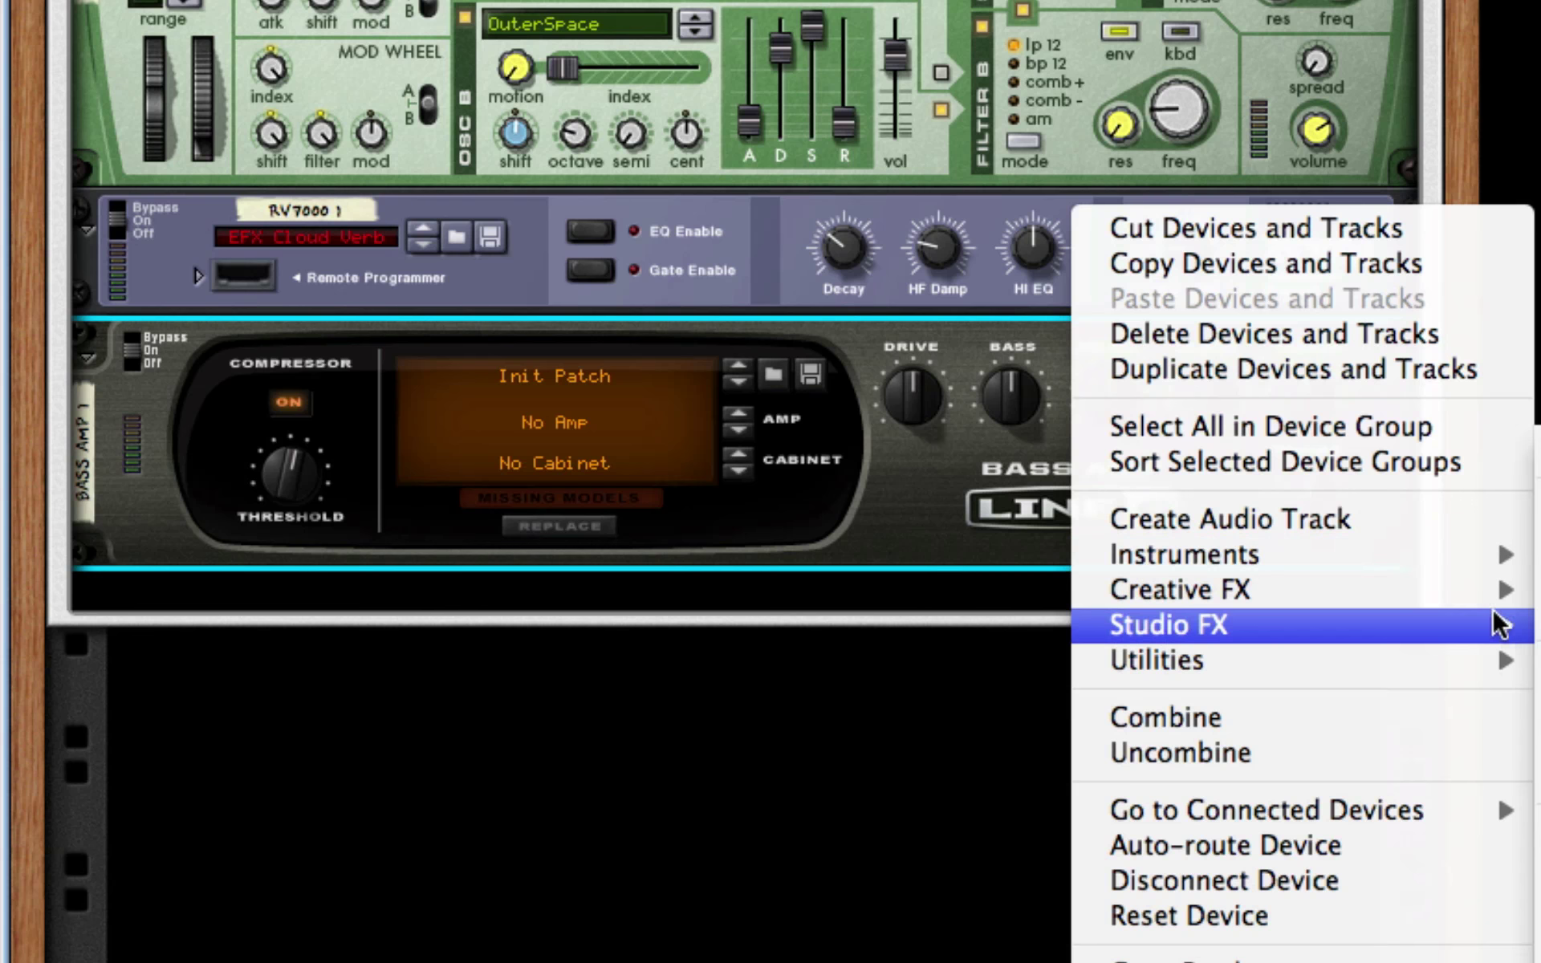
{"action": "left_click", "coordinate": [1437, 561]}
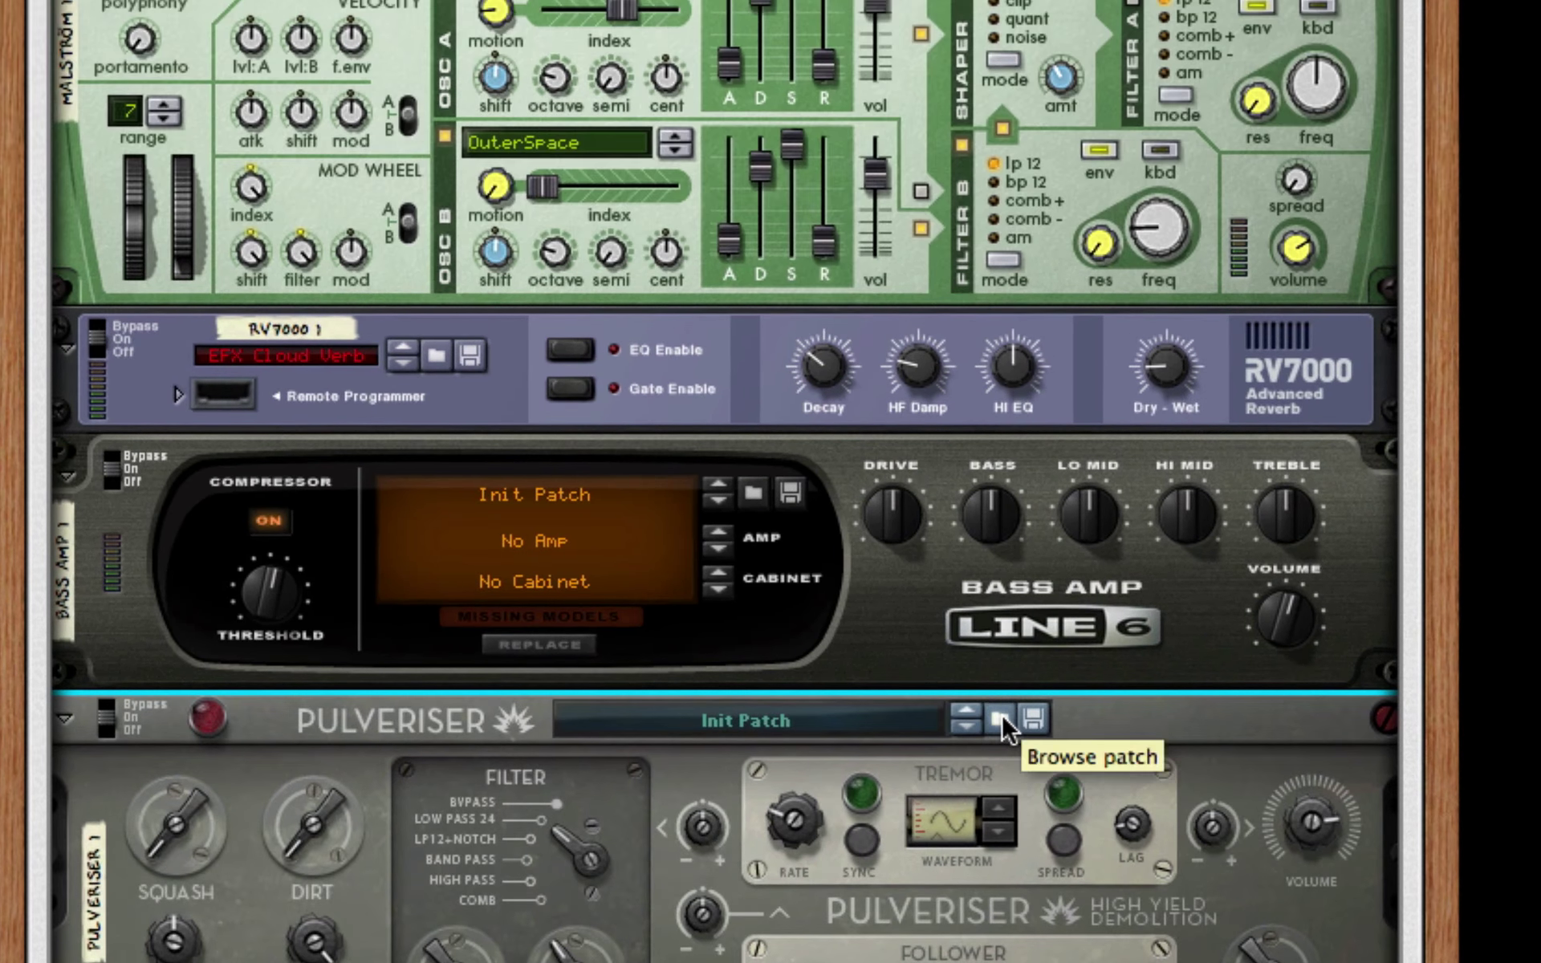
{"action": "left_click", "coordinate": [1019, 363]}
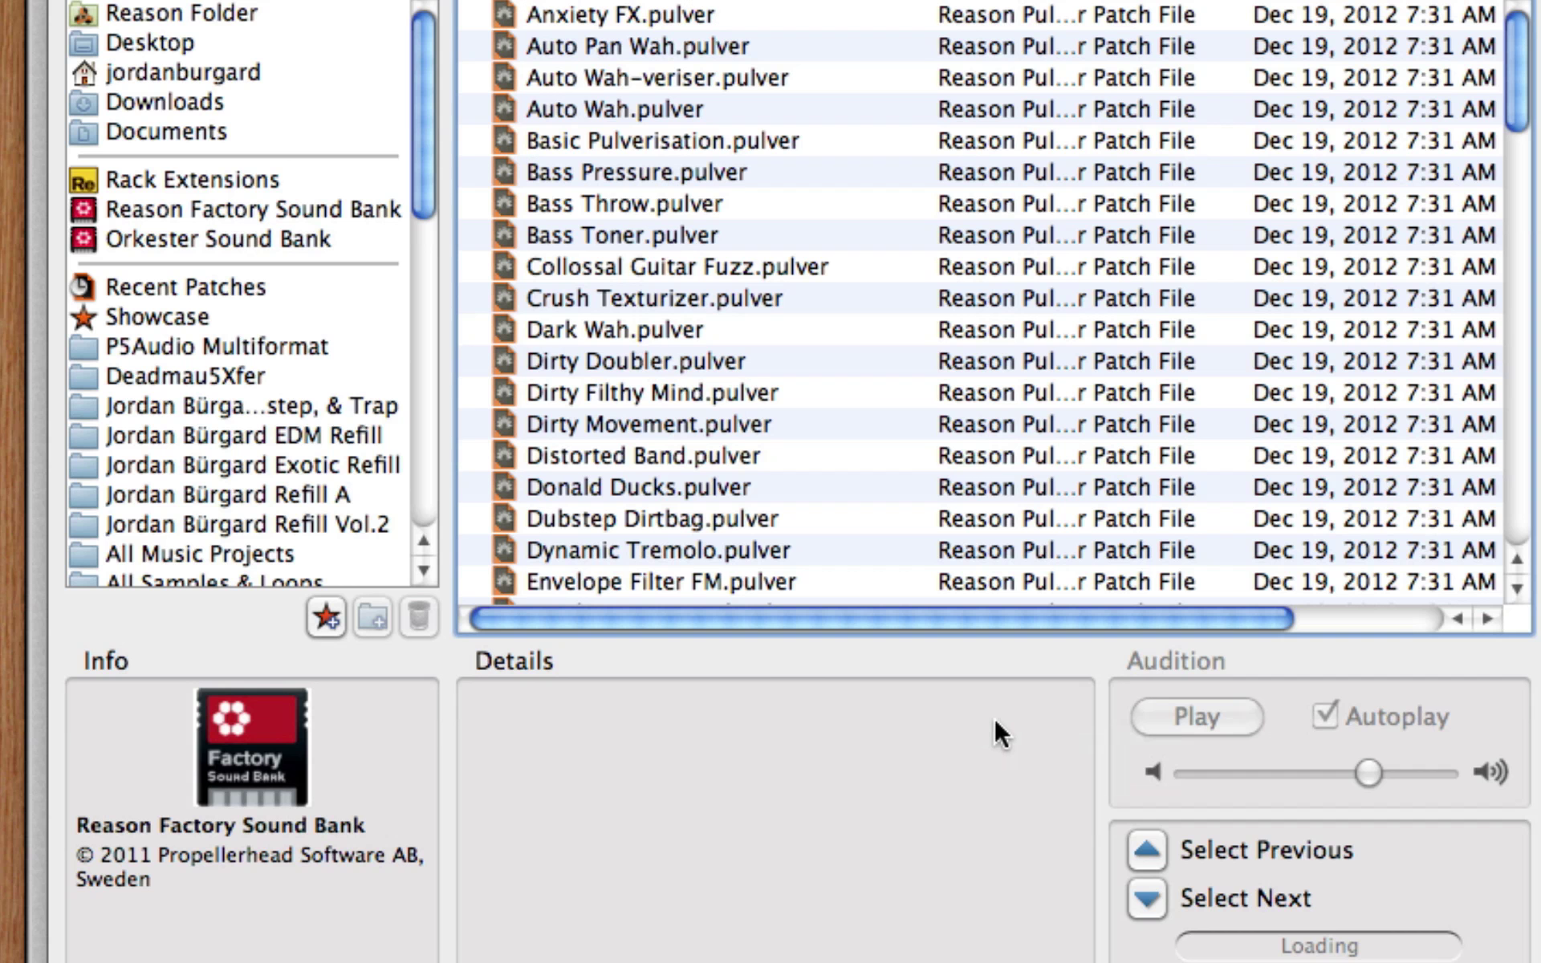
{"action": "left_click", "coordinate": [706, 297]}
{"action": "key", "text": "Return"}
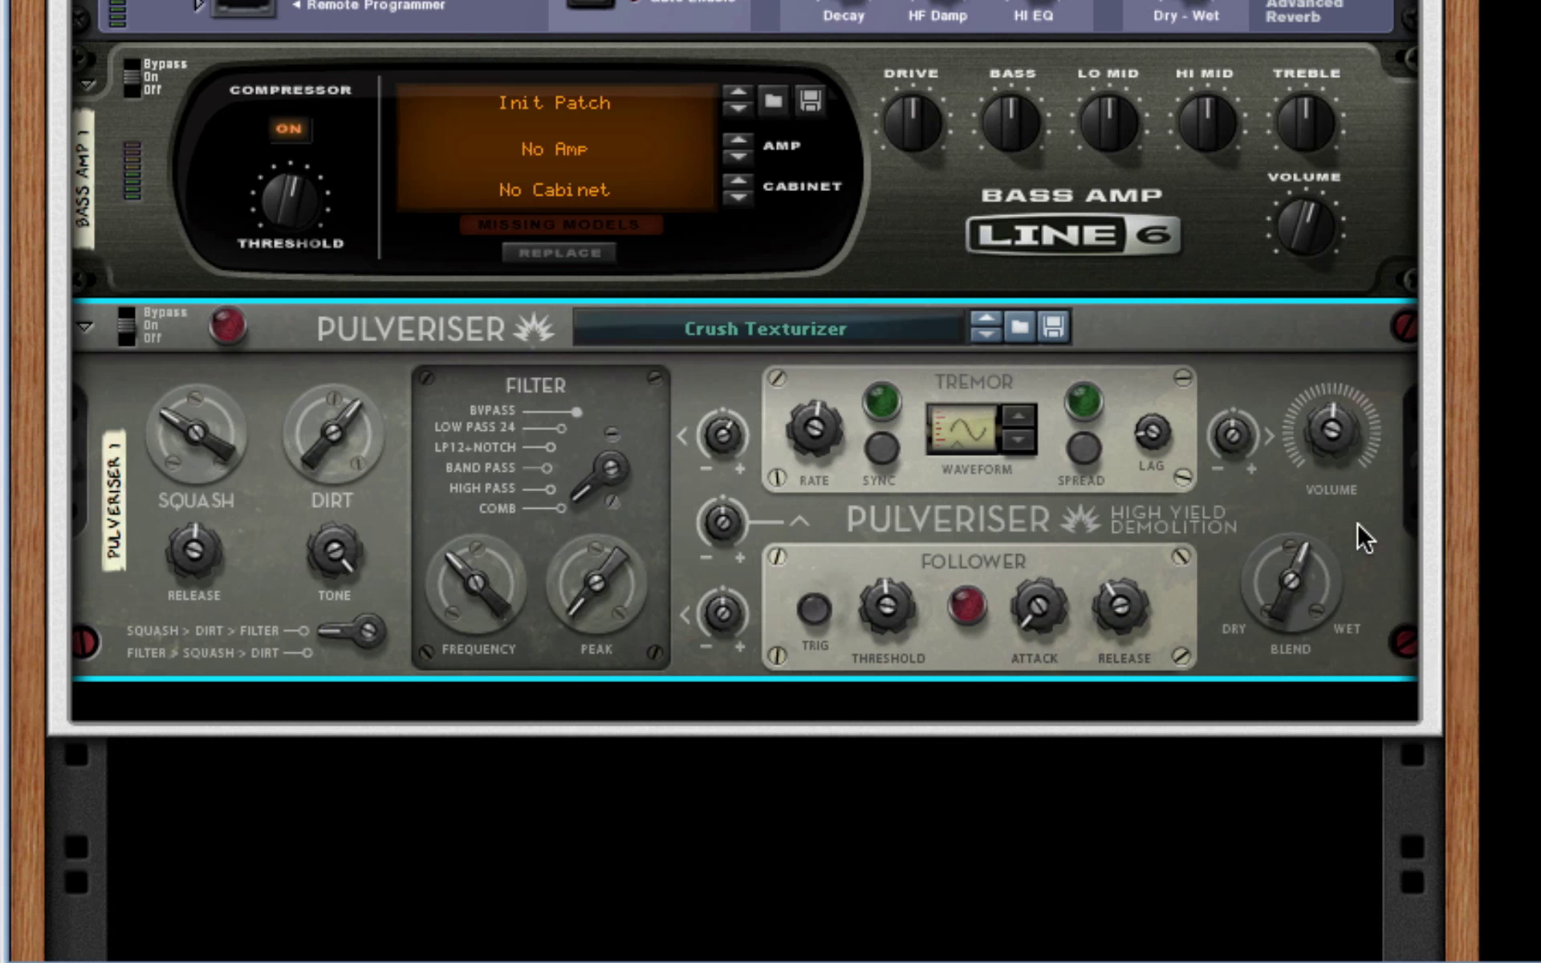
Add a Scream 4 after the Pulveriser with the Tube damage type, lowered damage control and raised P1 and P2
{"action": "right_click", "coordinate": [1357, 524]}
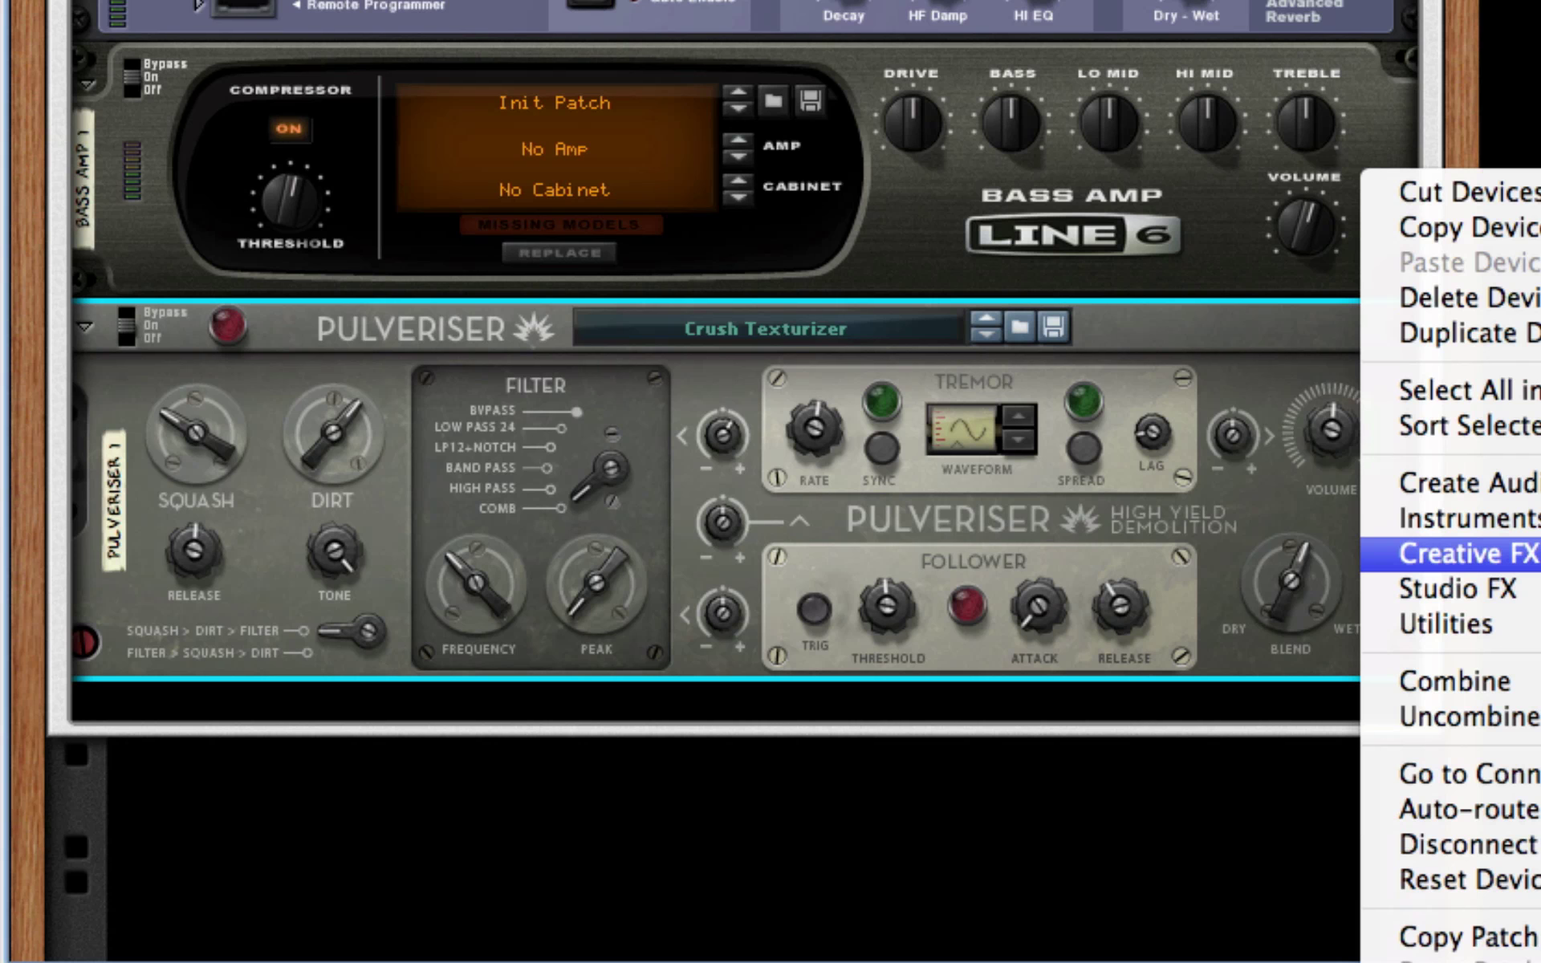
{"action": "left_click", "coordinate": [1537, 554]}
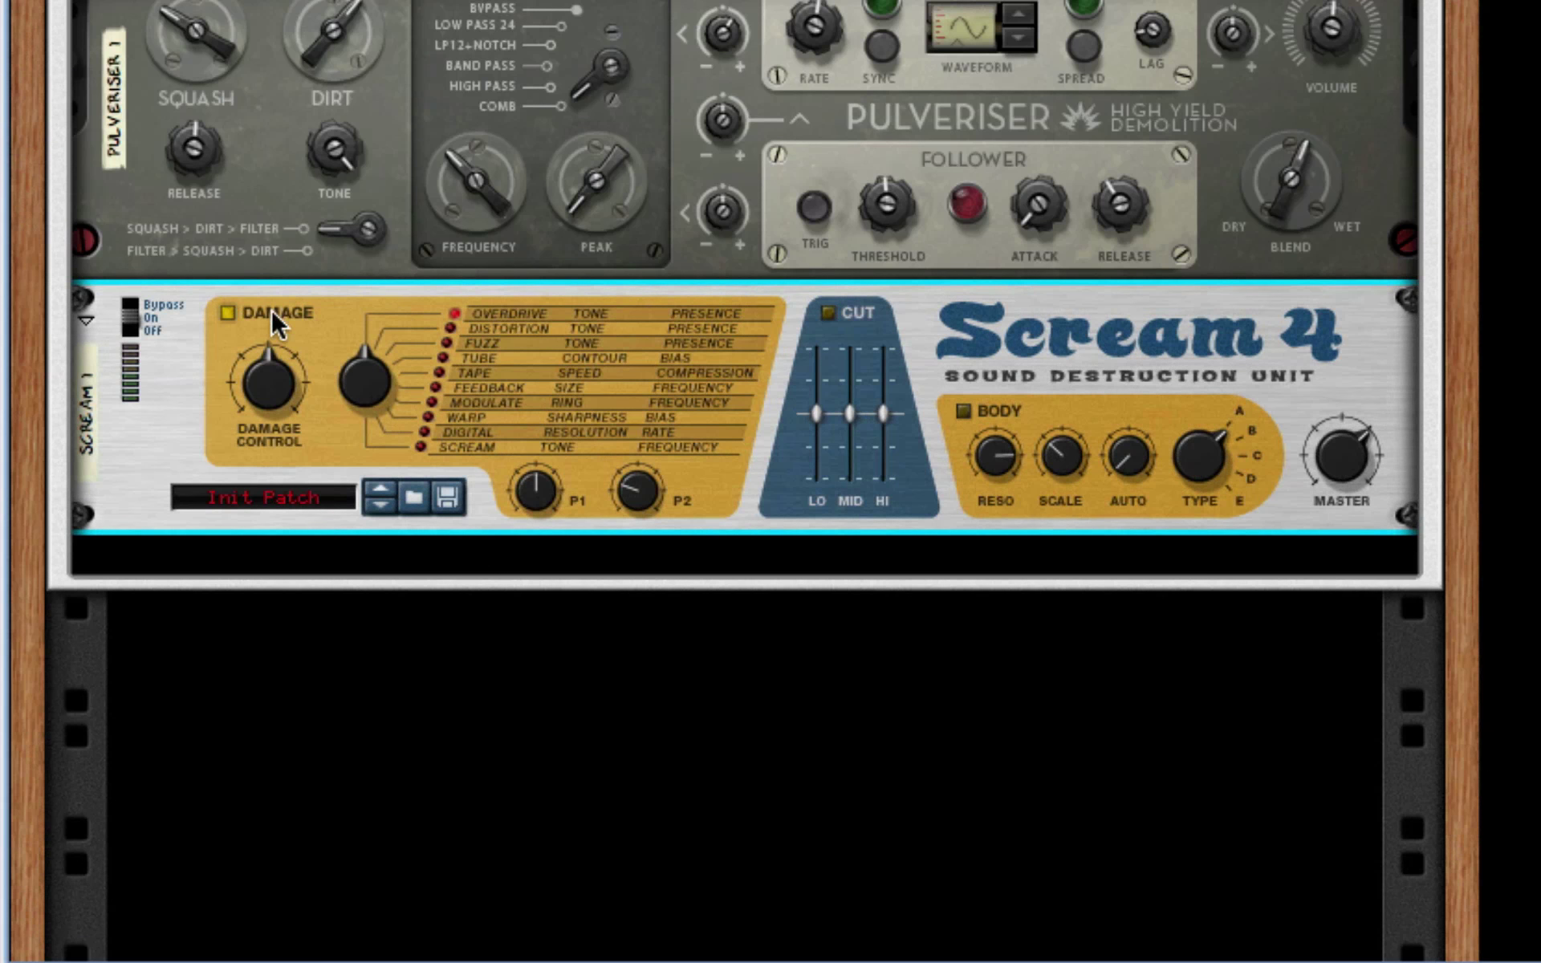
{"action": "mouse_move", "coordinate": [271, 374]}
{"action": "left_mouse_down"}
{"action": "mouse_move", "coordinate": [244, 366]}
{"action": "mouse_move", "coordinate": [244, 378]}
{"action": "left_mouse_up"}
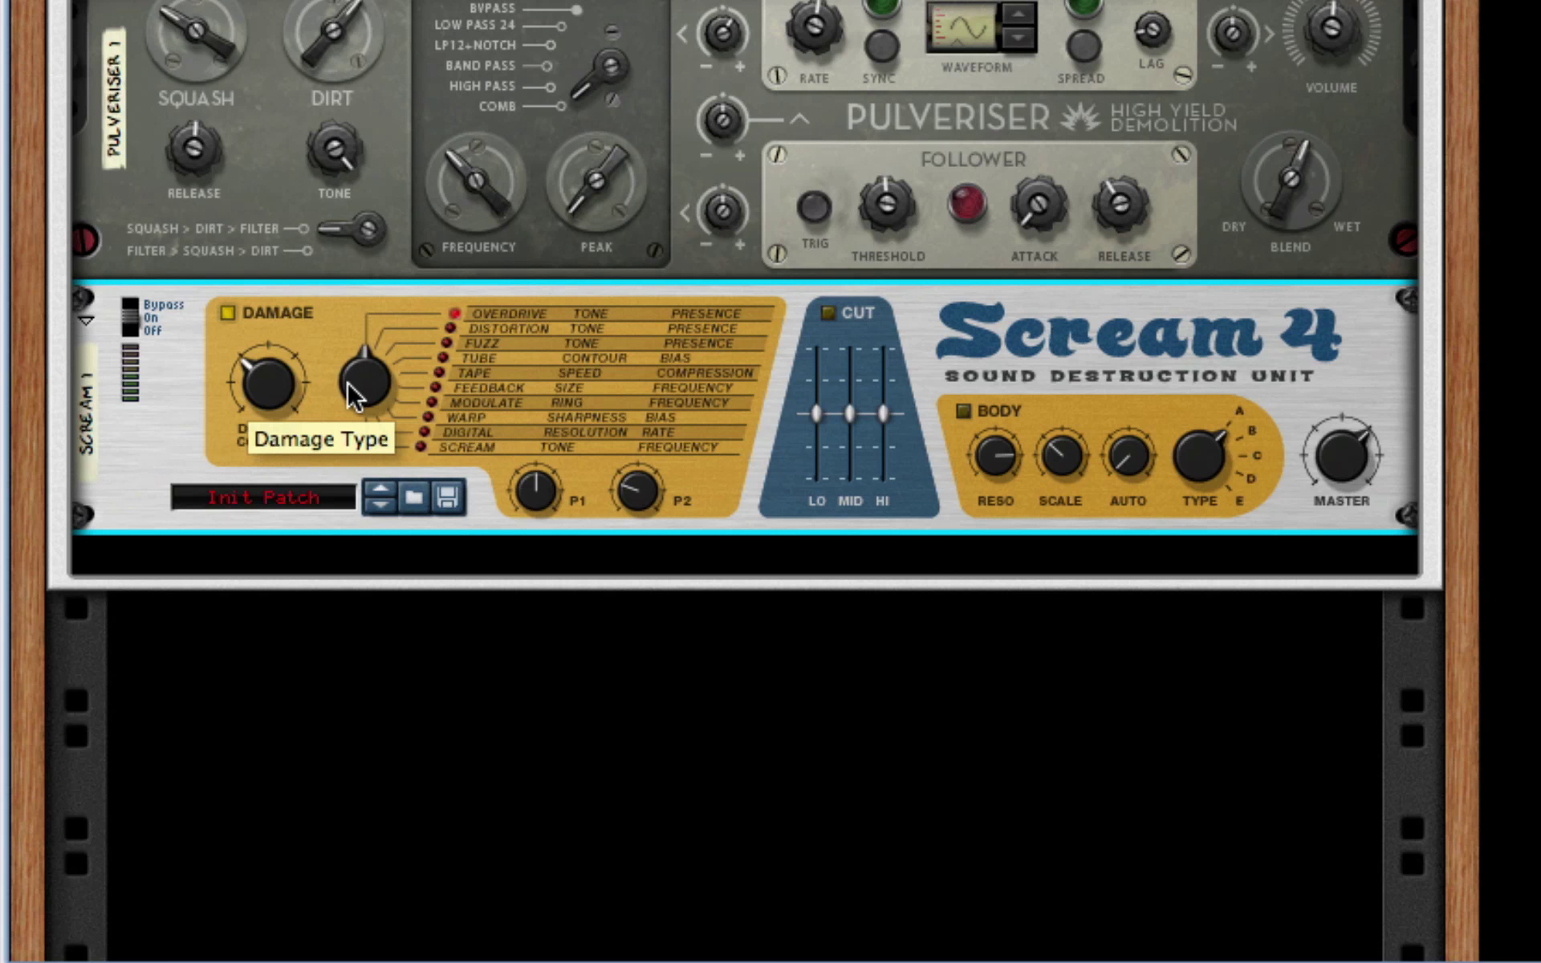
{"action": "left_click_drag", "start_coordinate": [347, 382], "coordinate": [346, 343]}
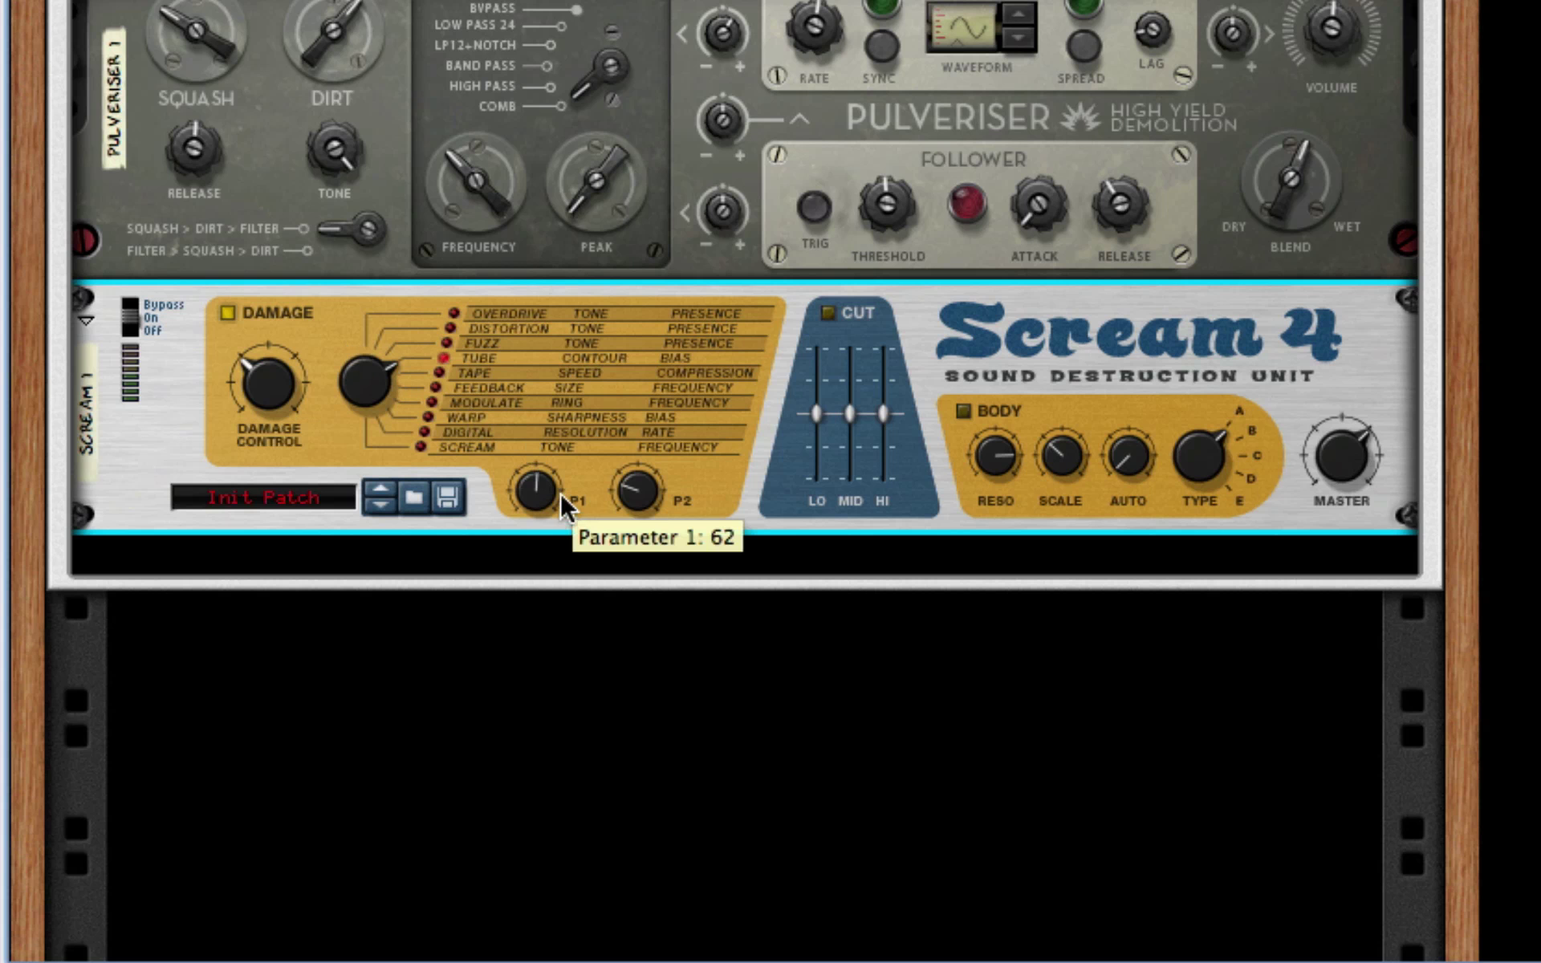
{"action": "left_click_drag", "start_coordinate": [560, 493], "coordinate": [663, 439]}
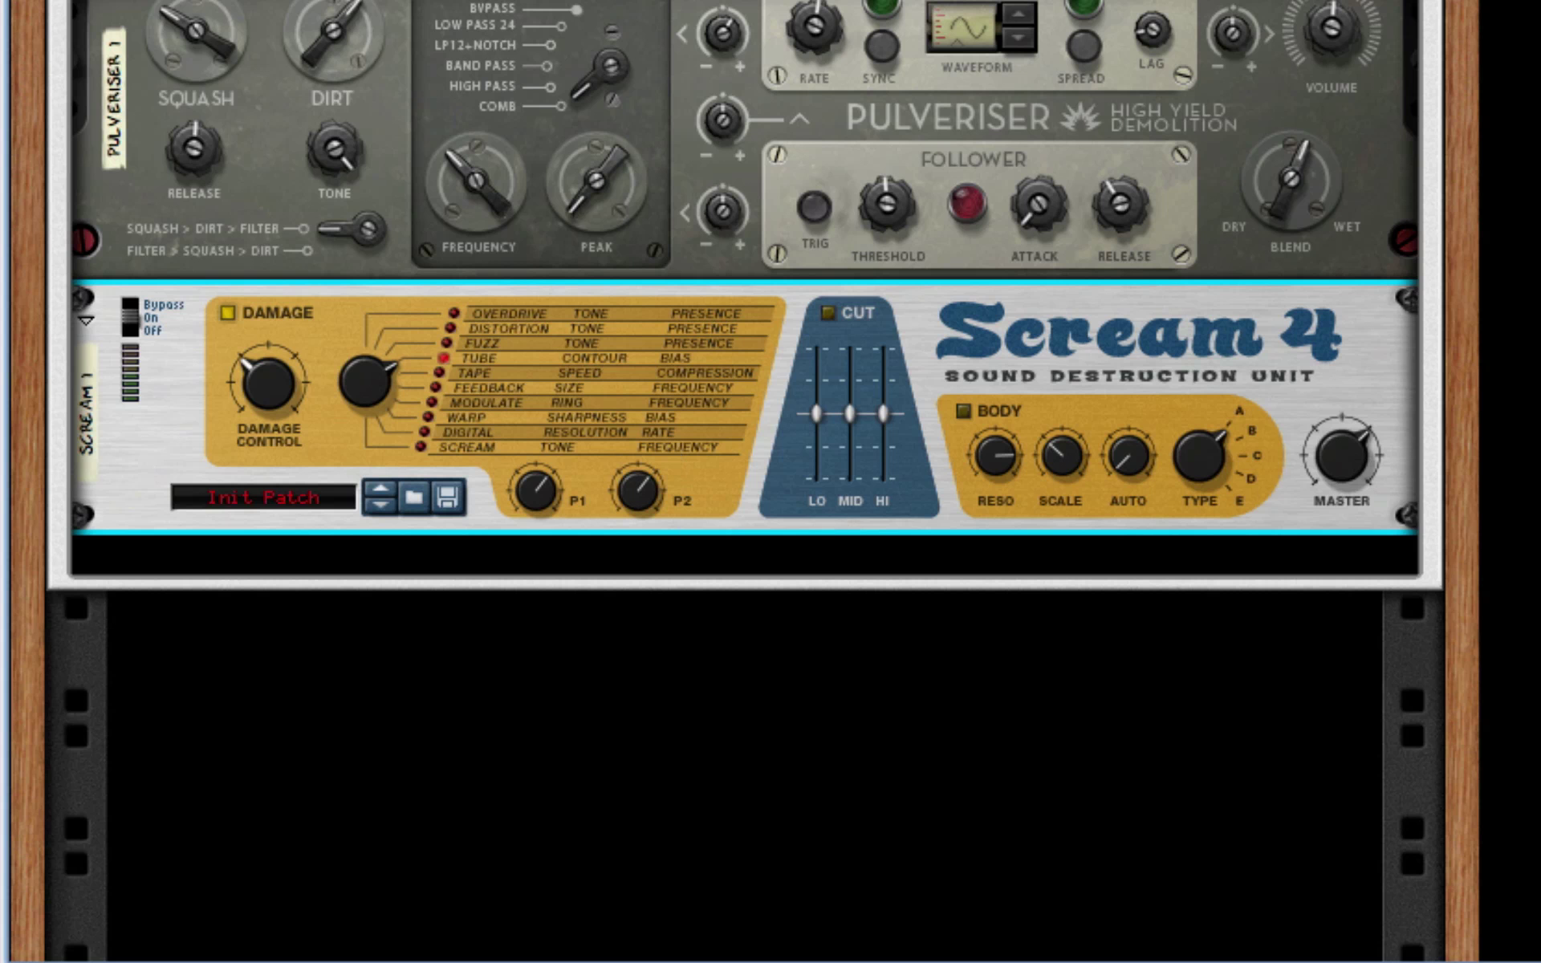
Add a second Line 6 Bass Amp after the Scream 4
{"action": "right_click", "coordinate": [1019, 348]}
{"action": "mouse_move", "coordinate": [1382, 598]}
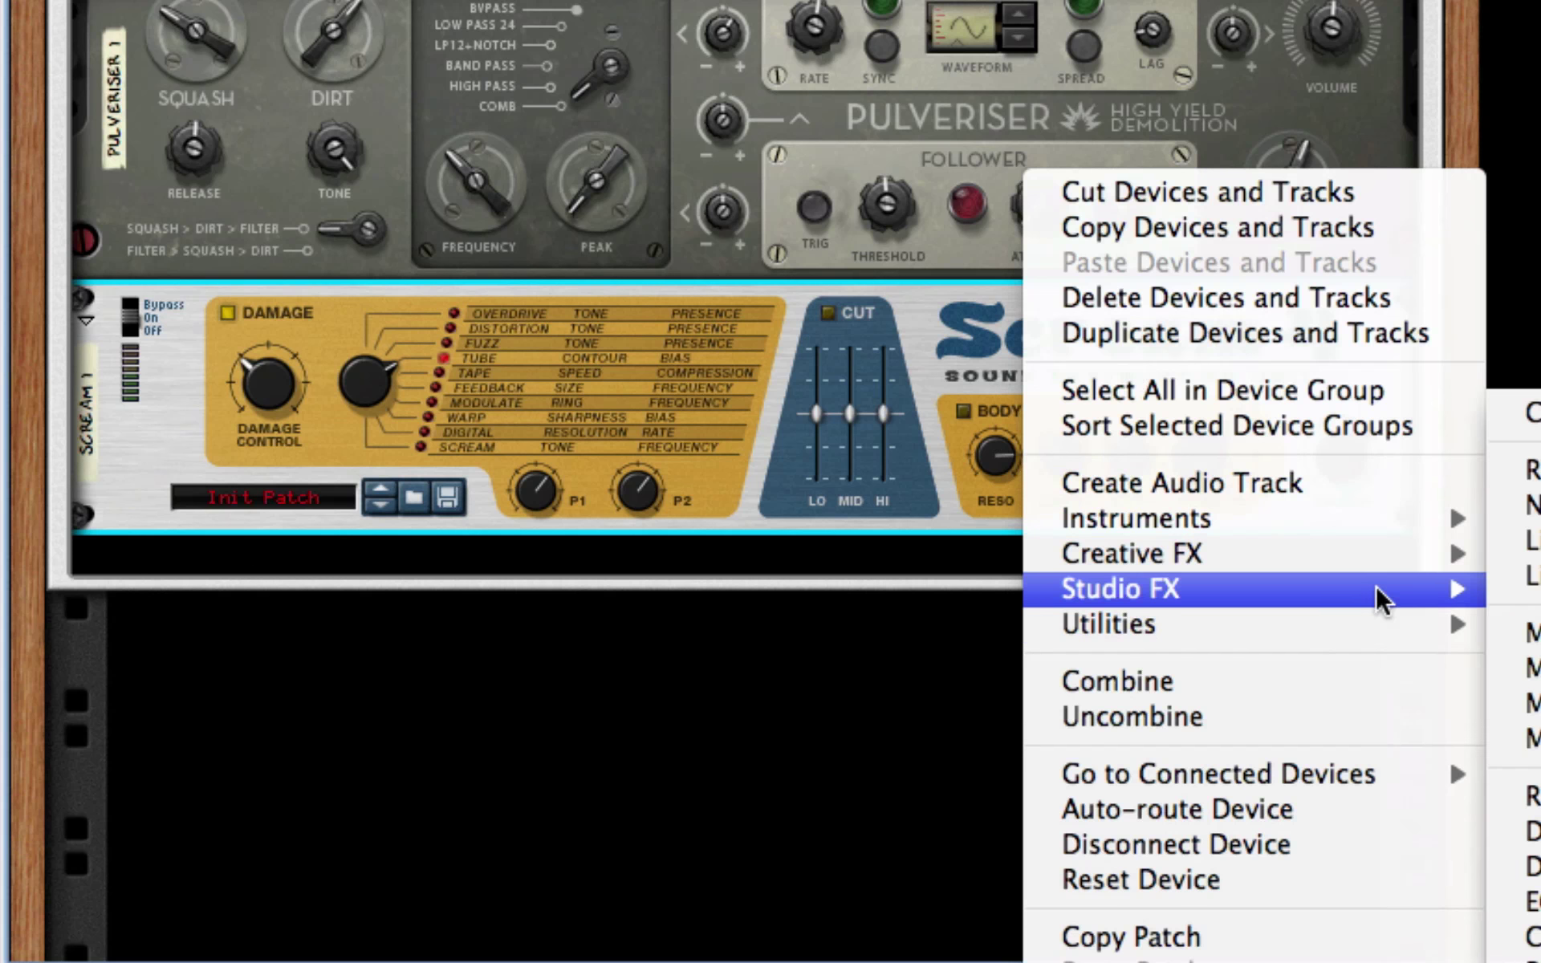
{"action": "left_click", "coordinate": [1516, 575]}
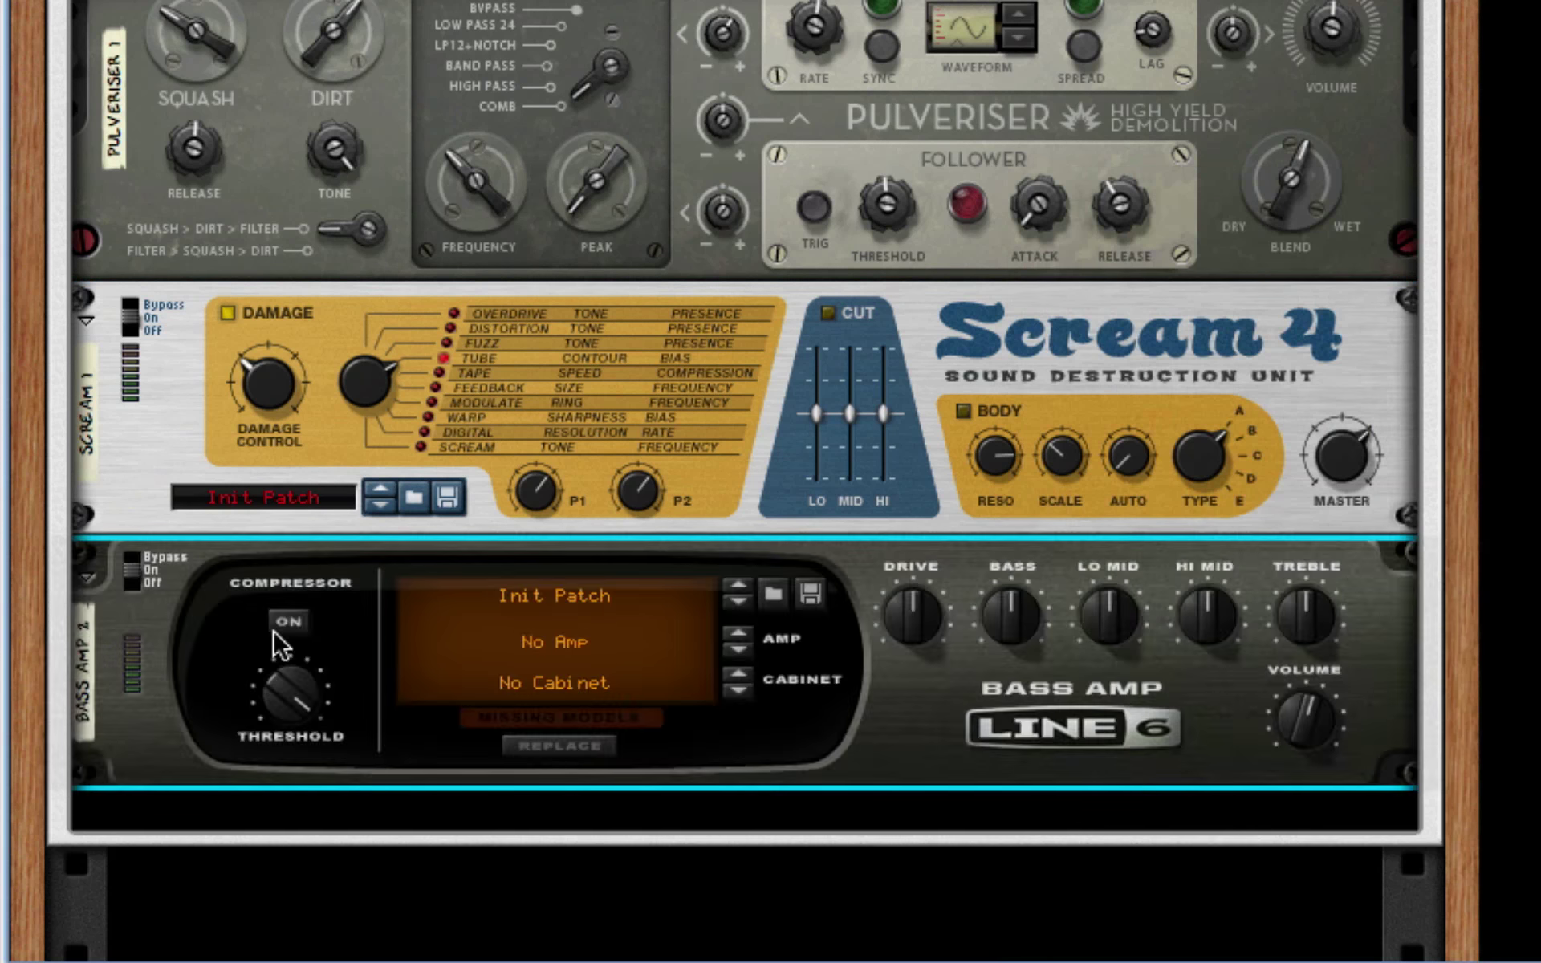
Turn on the compressor of the second Bass Amp and lower its threshold to about the middle of its range
{"action": "left_click", "coordinate": [288, 621]}
{"action": "left_click_drag", "start_coordinate": [290, 697], "coordinate": [292, 735]}
{"action": "right_click", "coordinate": [1033, 705]}
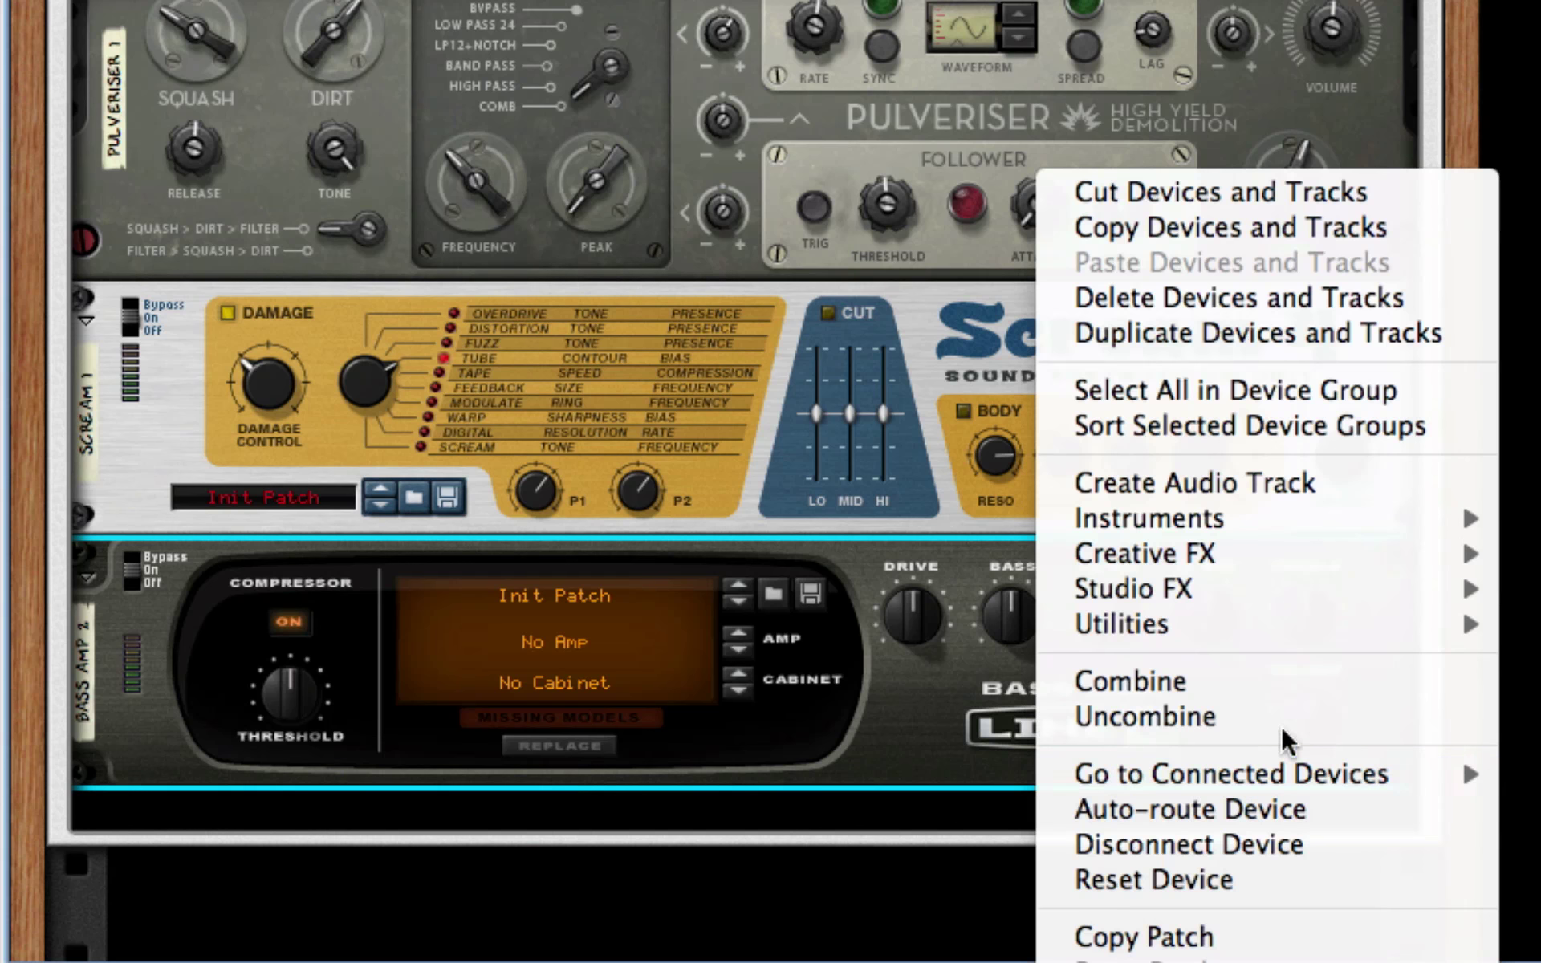
{"action": "key", "text": "Escape"}
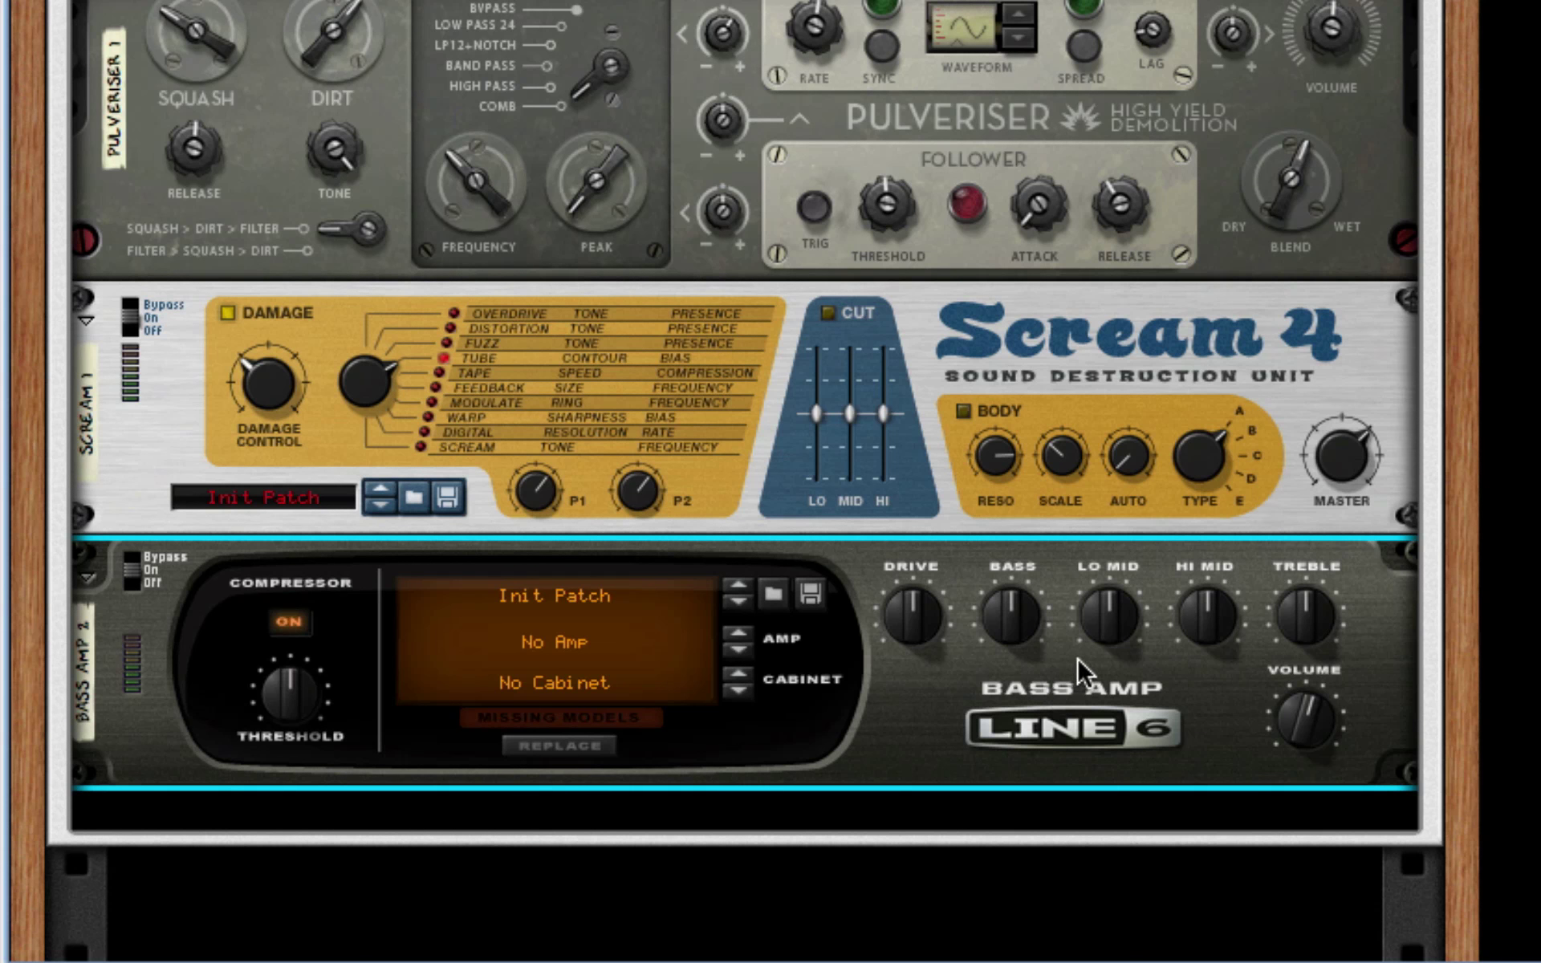
Add two MClass Equalizers in series after the second Bass Amp
{"action": "right_click", "coordinate": [1061, 746]}
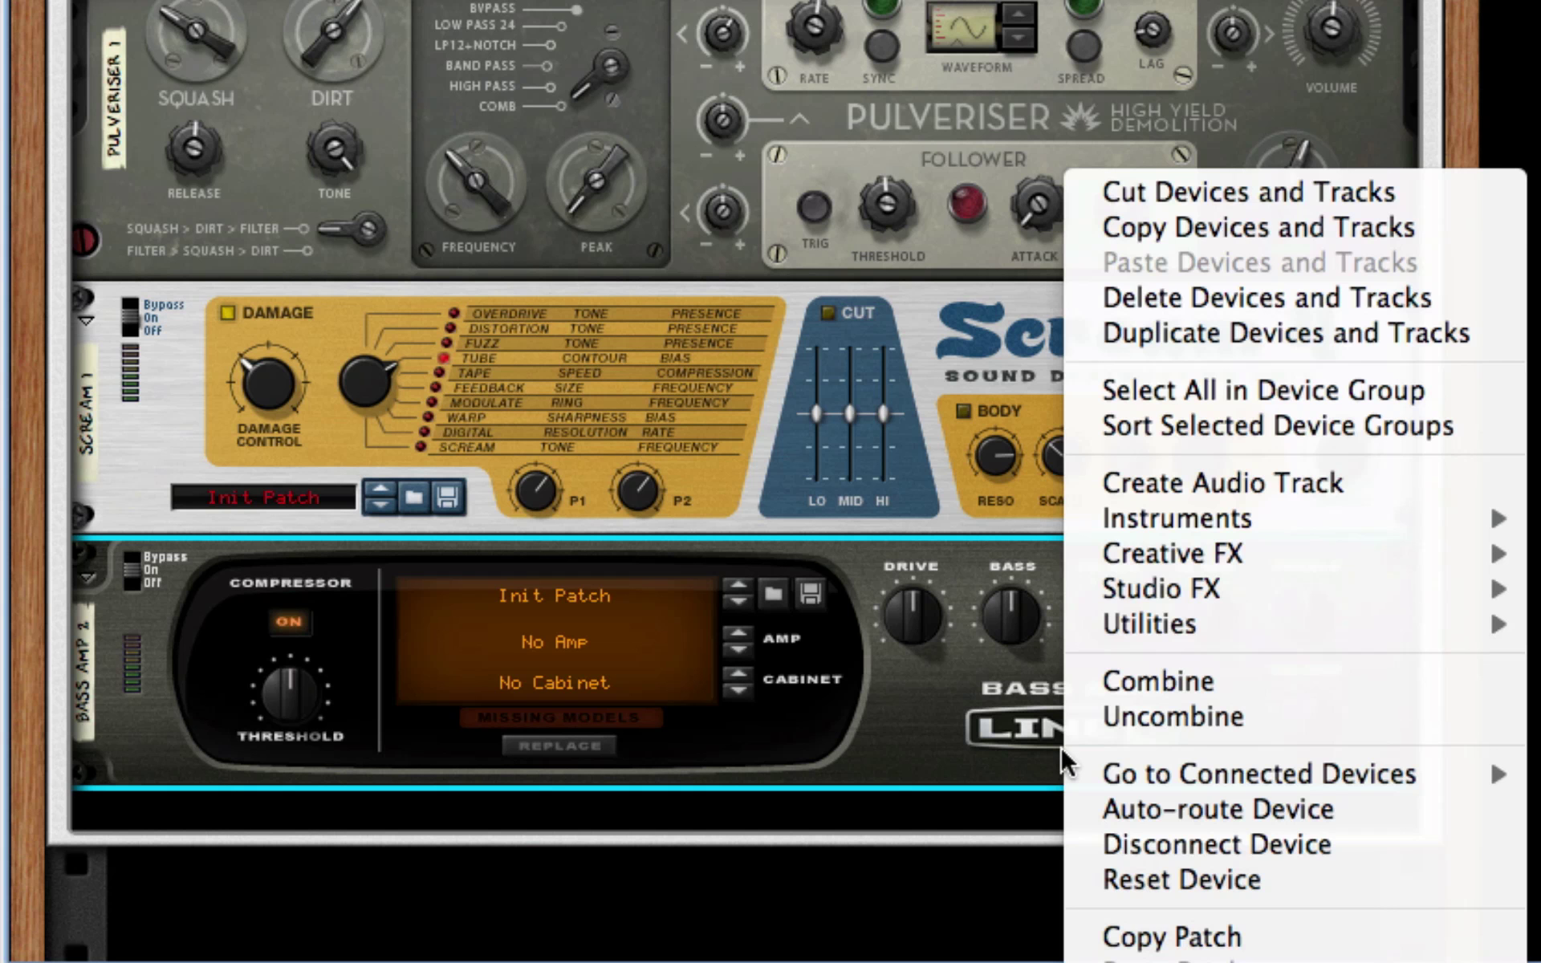
{"action": "mouse_move", "coordinate": [1336, 588]}
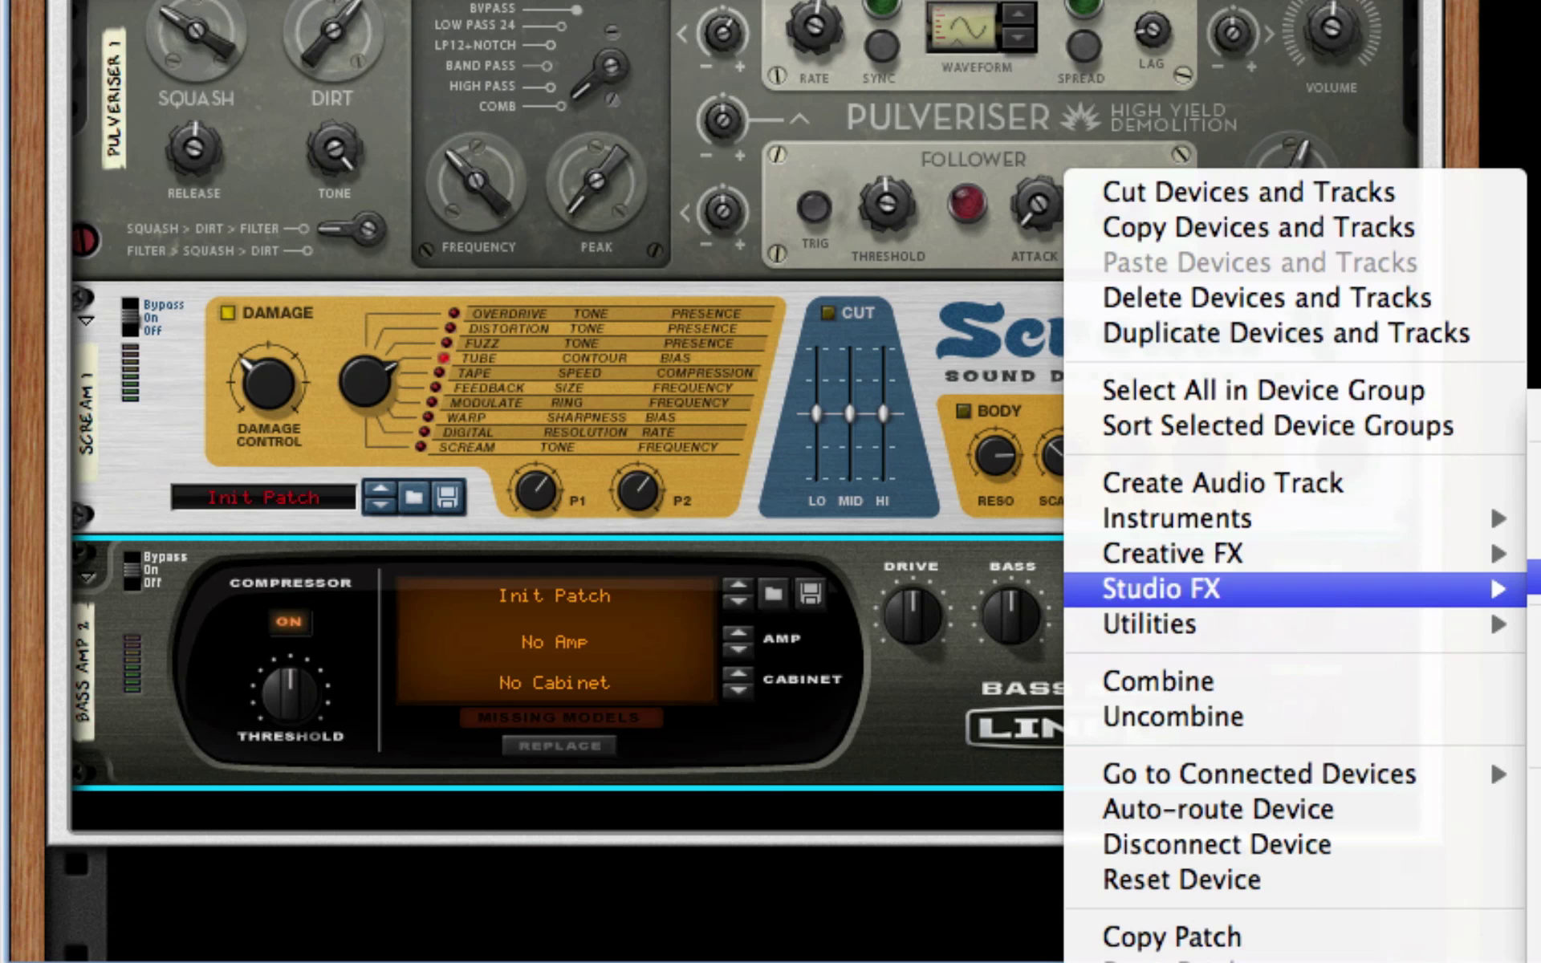
{"action": "left_click", "coordinate": [1535, 634]}
{"action": "right_click", "coordinate": [878, 638]}
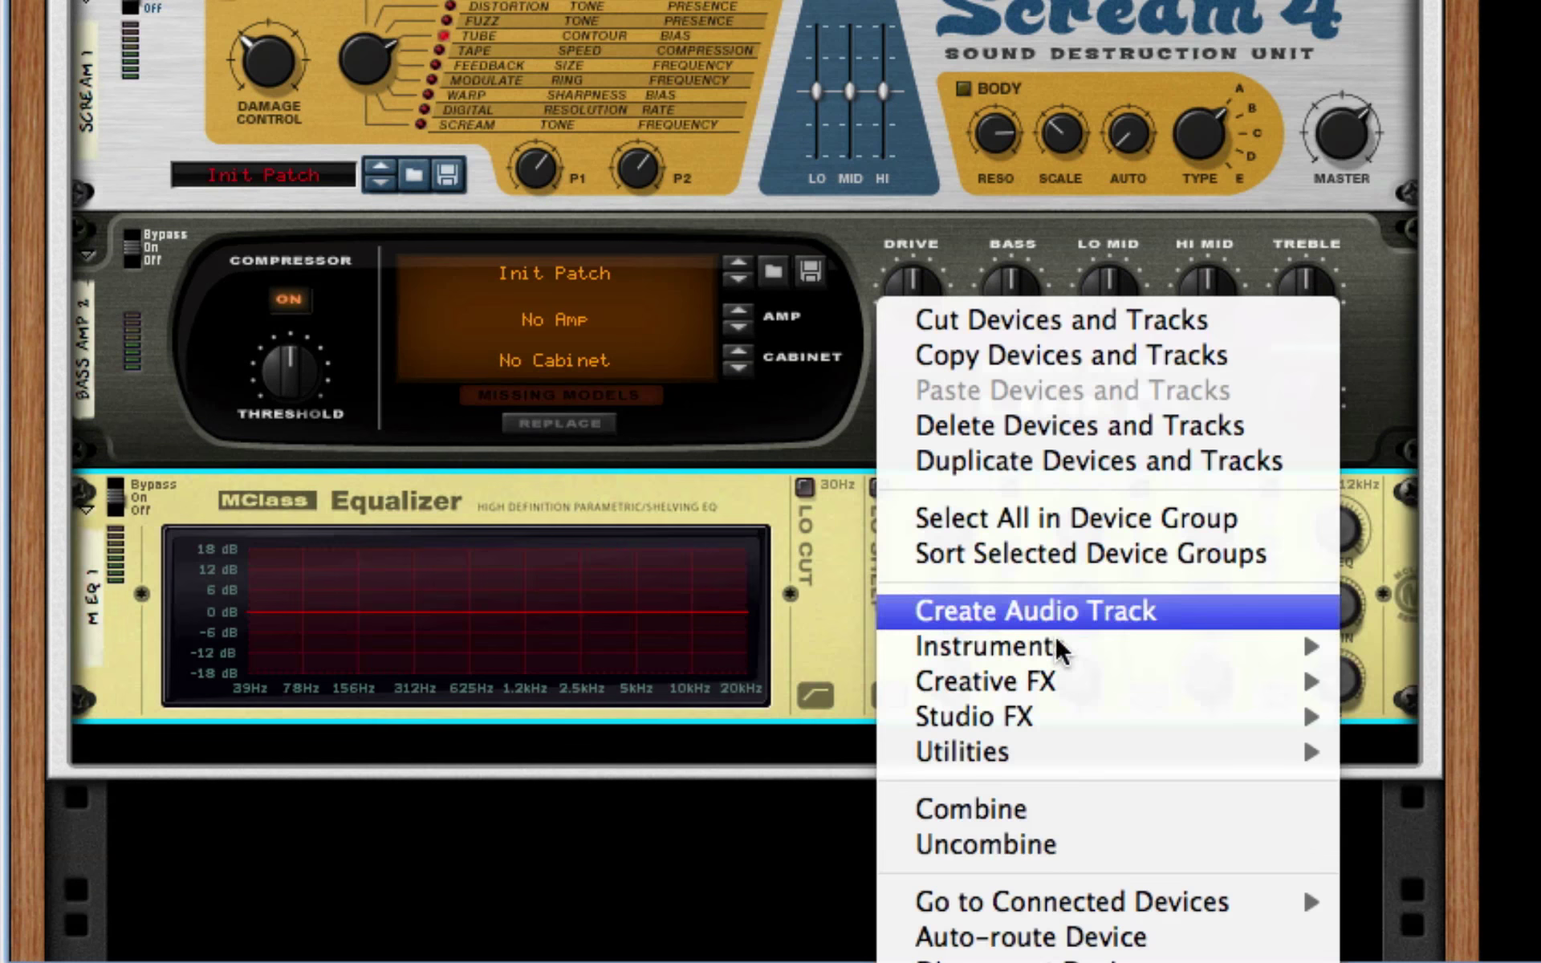
{"action": "mouse_move", "coordinate": [1230, 714]}
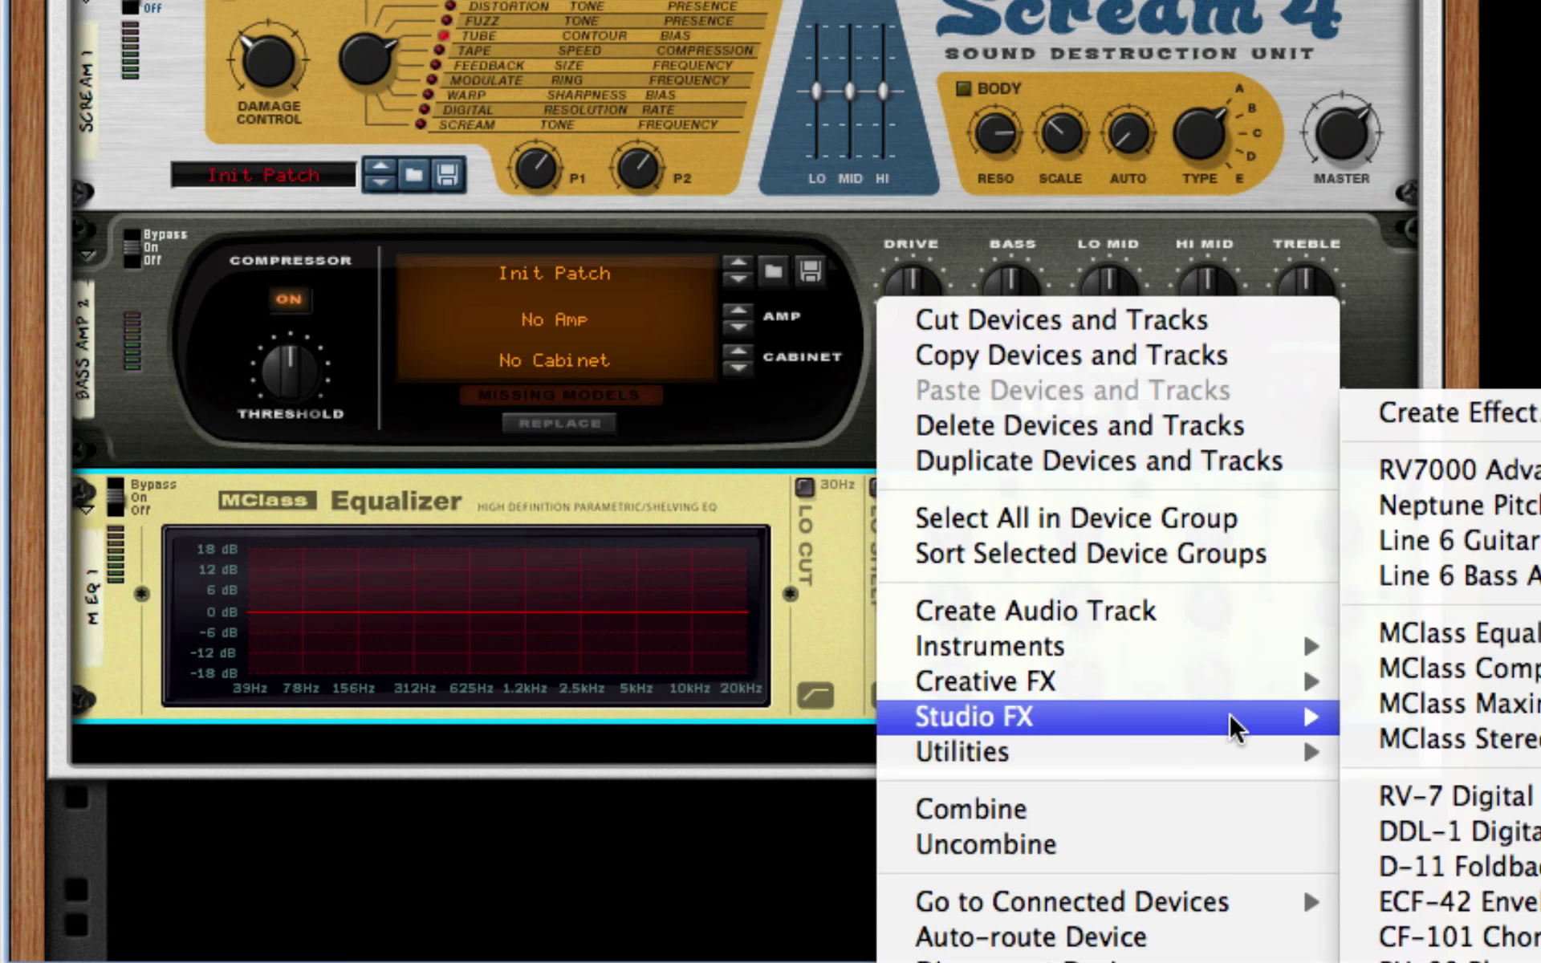
{"action": "left_click", "coordinate": [1515, 629]}
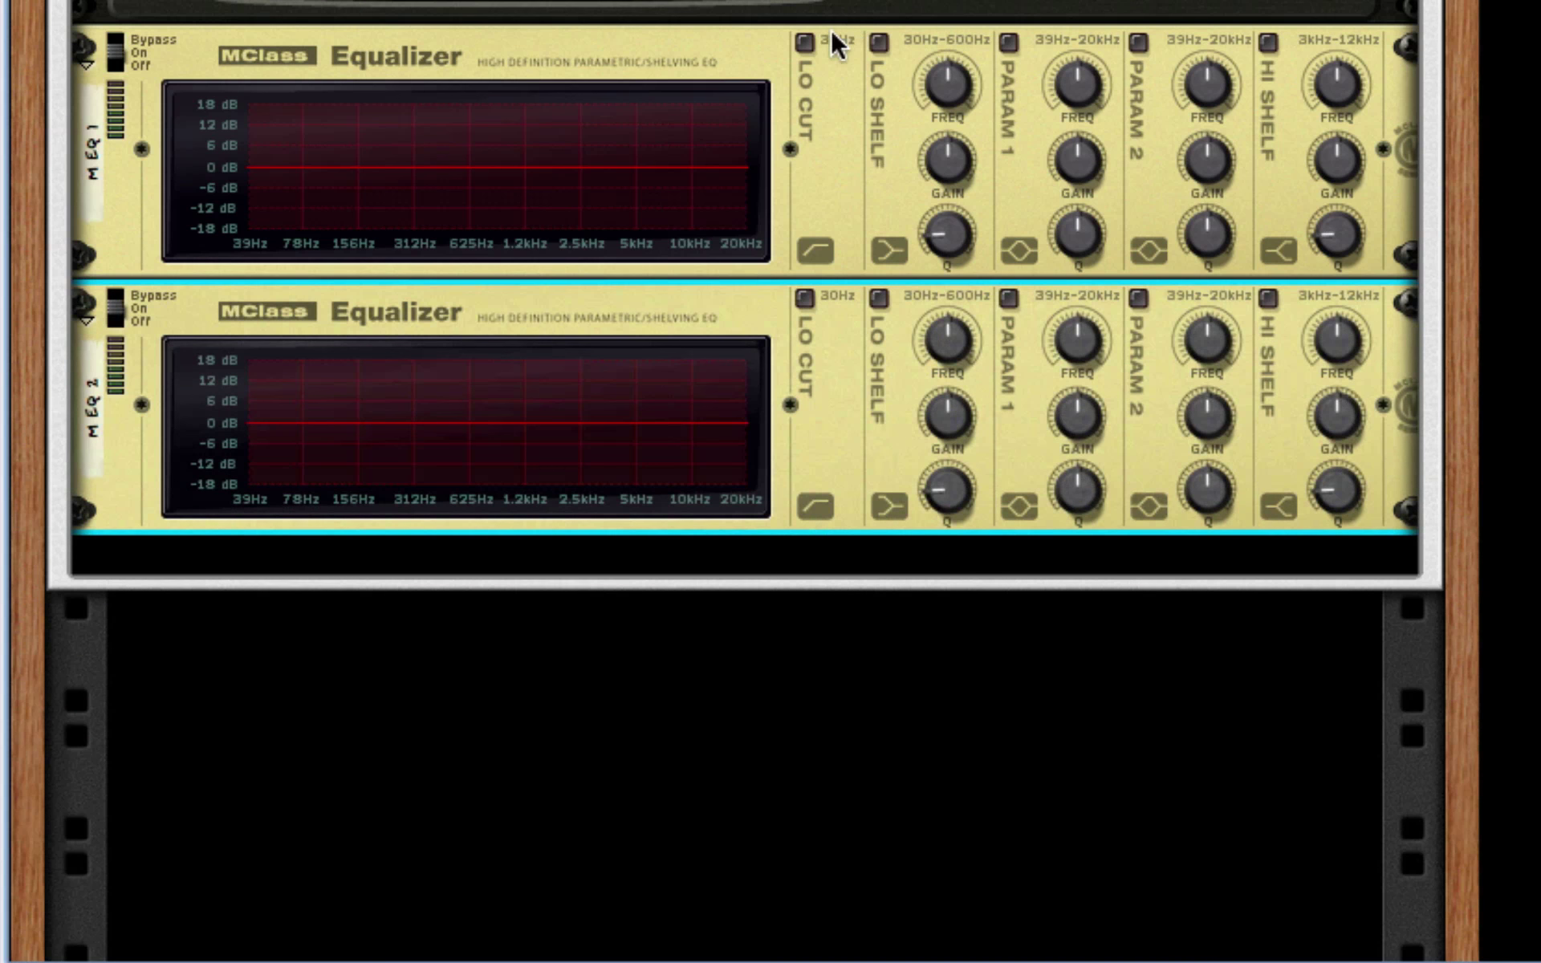
Enable Lo Cut, Param 1 and Param 2 on the first equalizer, and Param 1, Param 2 and Hi Shelf on the second
{"action": "left_click", "coordinate": [804, 41]}
{"action": "left_click", "coordinate": [1009, 41]}
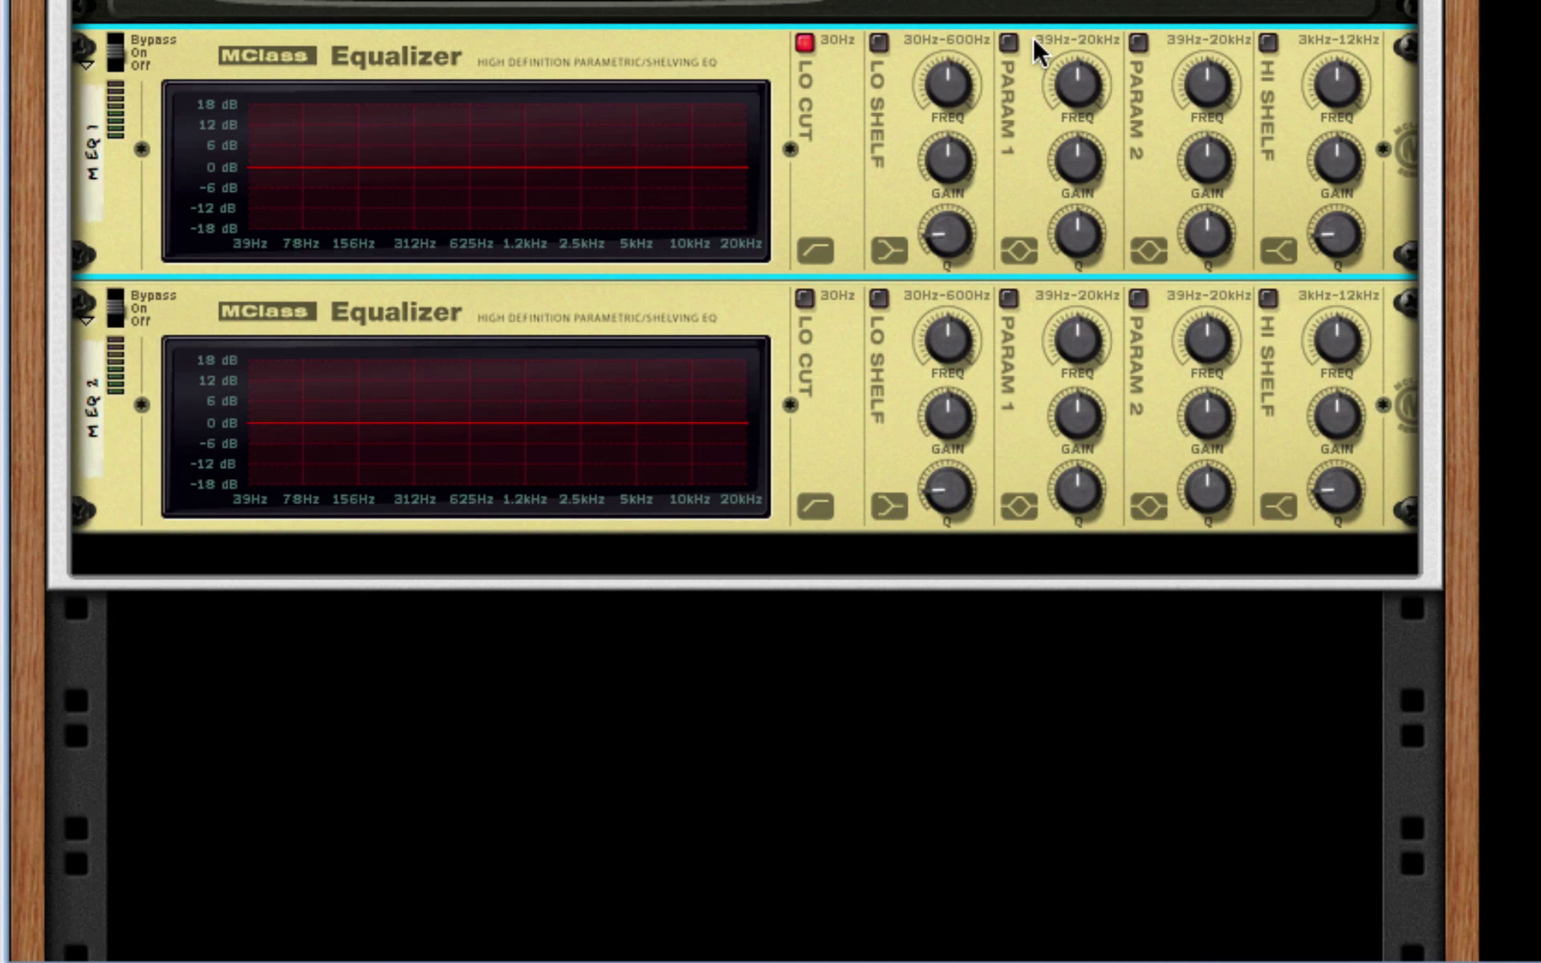
{"action": "left_click", "coordinate": [1137, 41]}
{"action": "left_click", "coordinate": [1008, 298]}
{"action": "left_click", "coordinate": [1137, 298]}
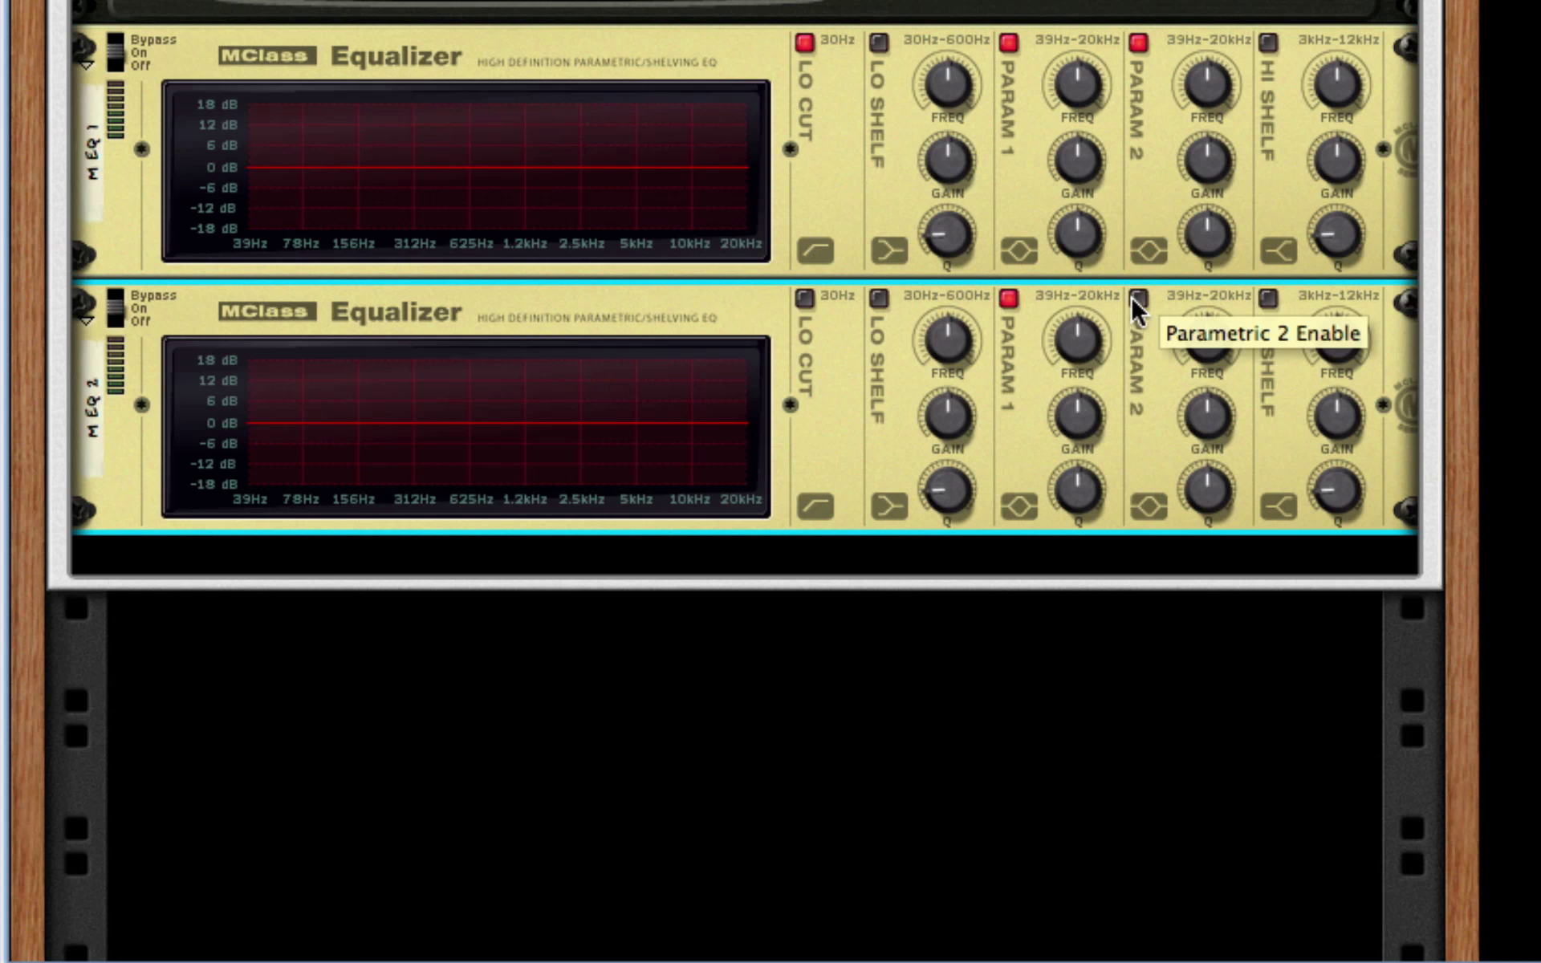
{"action": "left_click", "coordinate": [1268, 297]}
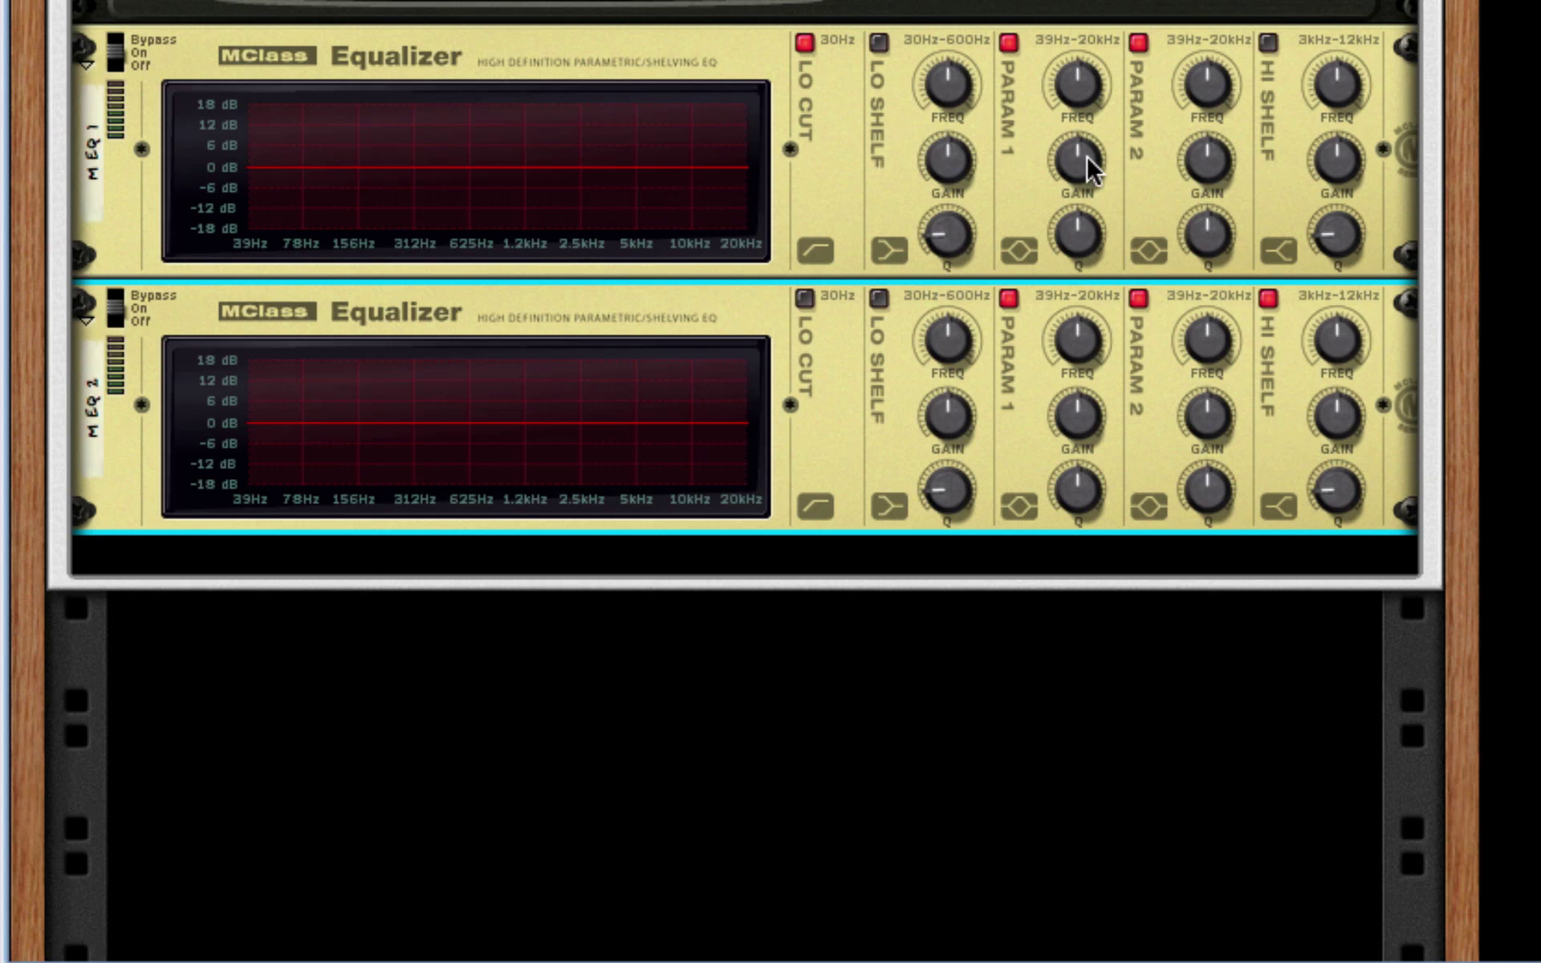
Shape Param 1 of the first equalizer into a narrow -18 dB notch at about 5 kHz with maximum Q
{"action": "left_click_drag", "start_coordinate": [1080, 170], "coordinate": [1080, 97]}
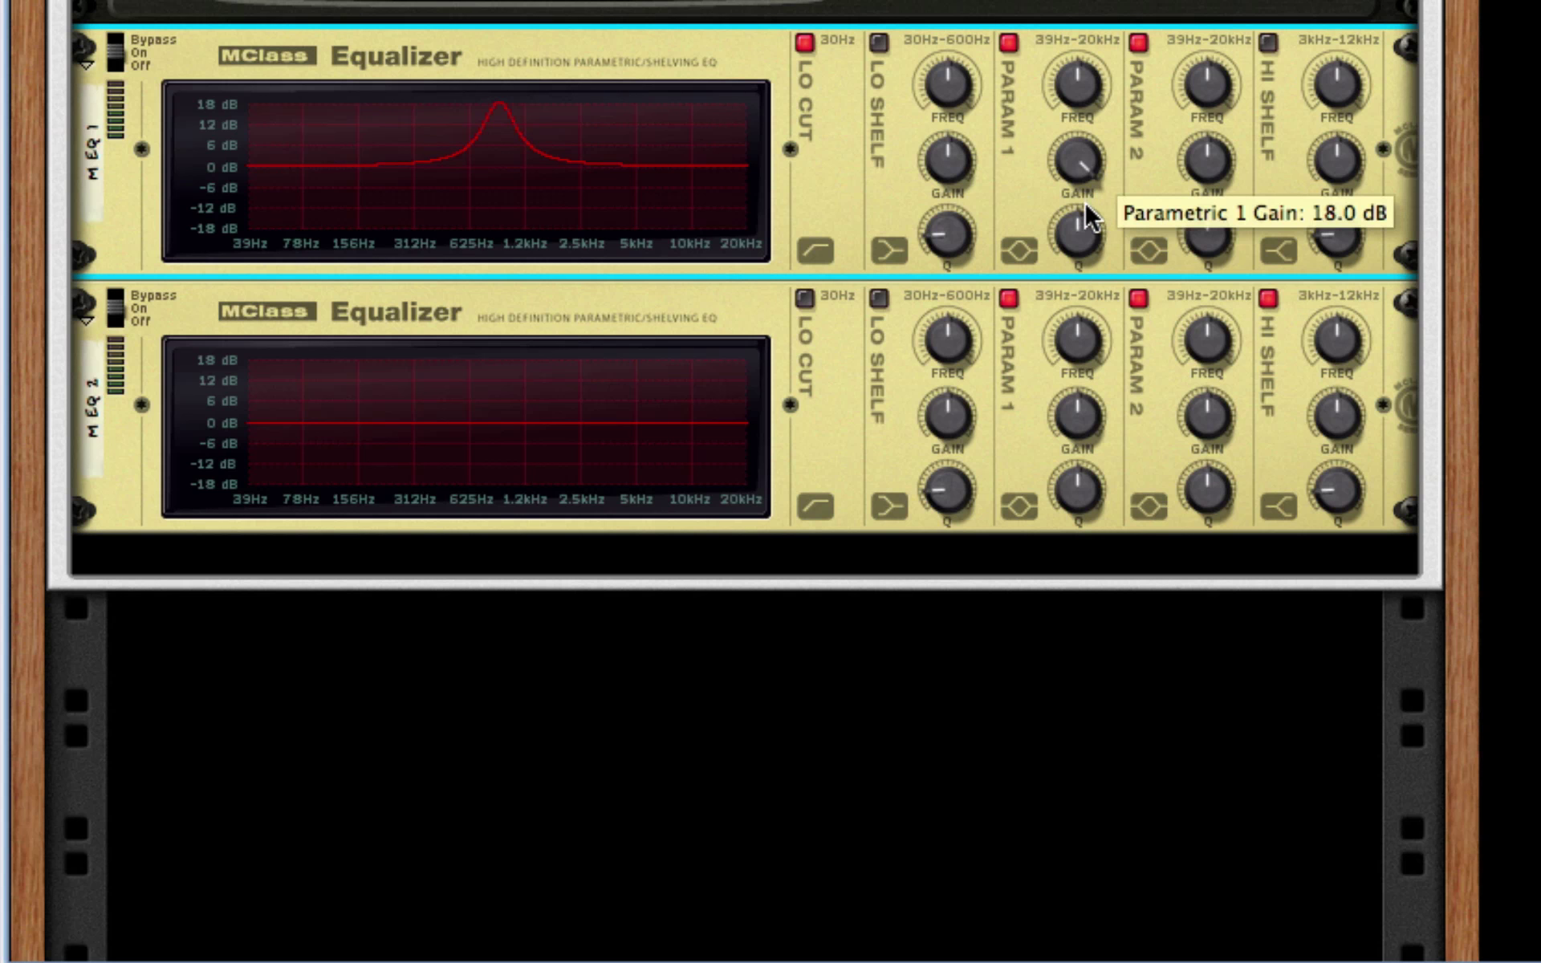
{"action": "left_click_drag", "start_coordinate": [1082, 227], "coordinate": [1071, 49]}
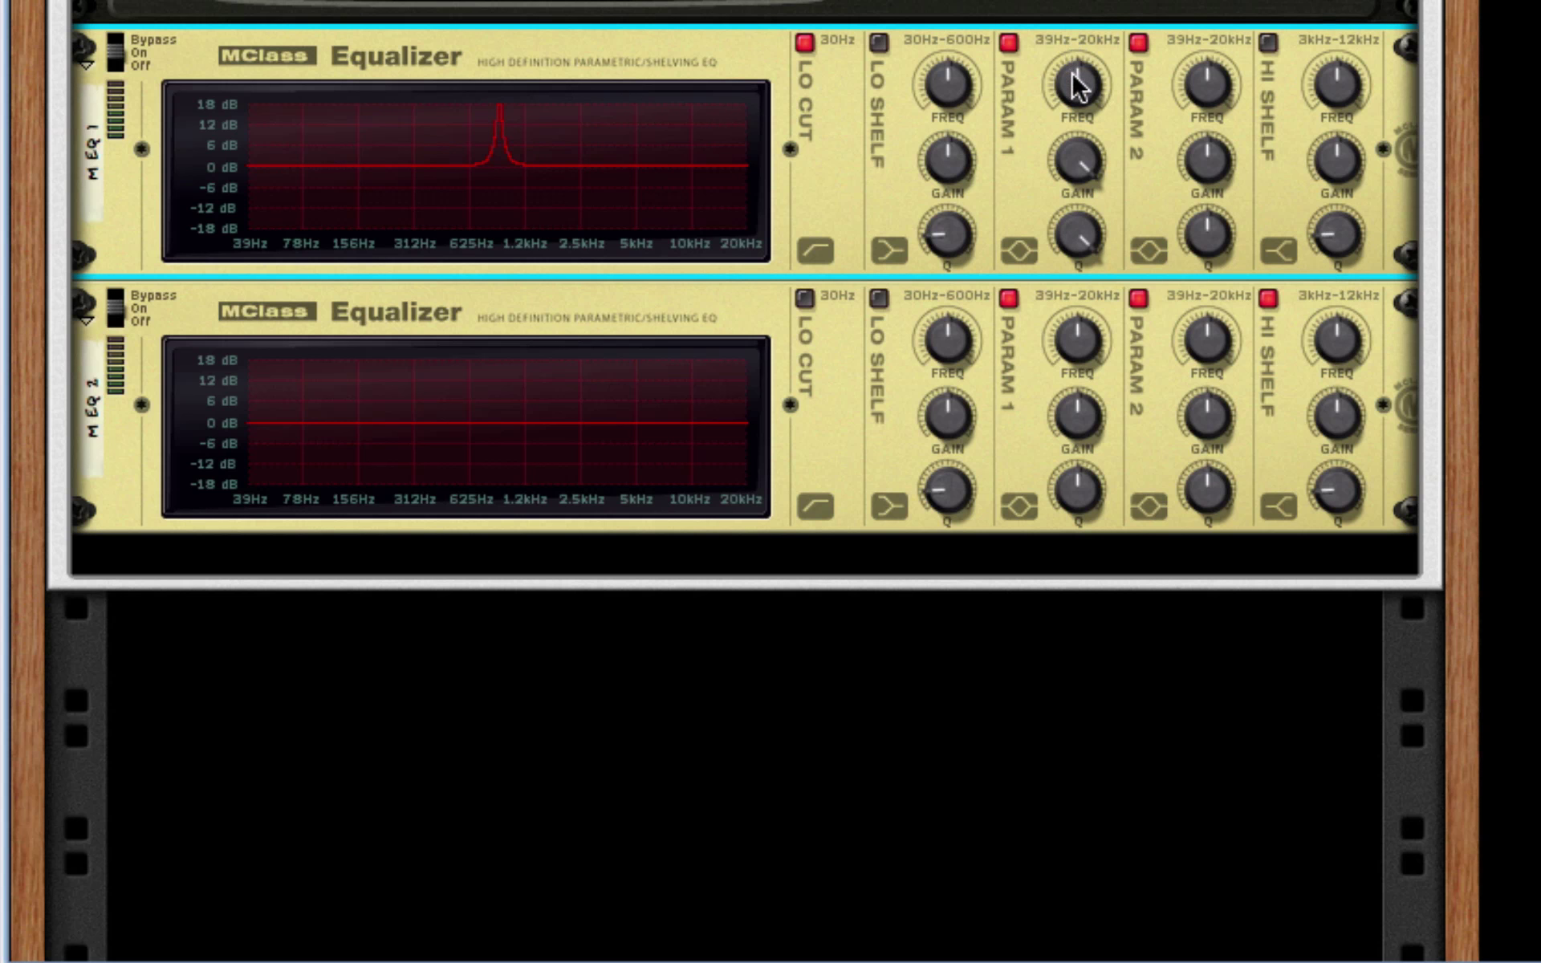
{"action": "mouse_move", "coordinate": [1072, 70]}
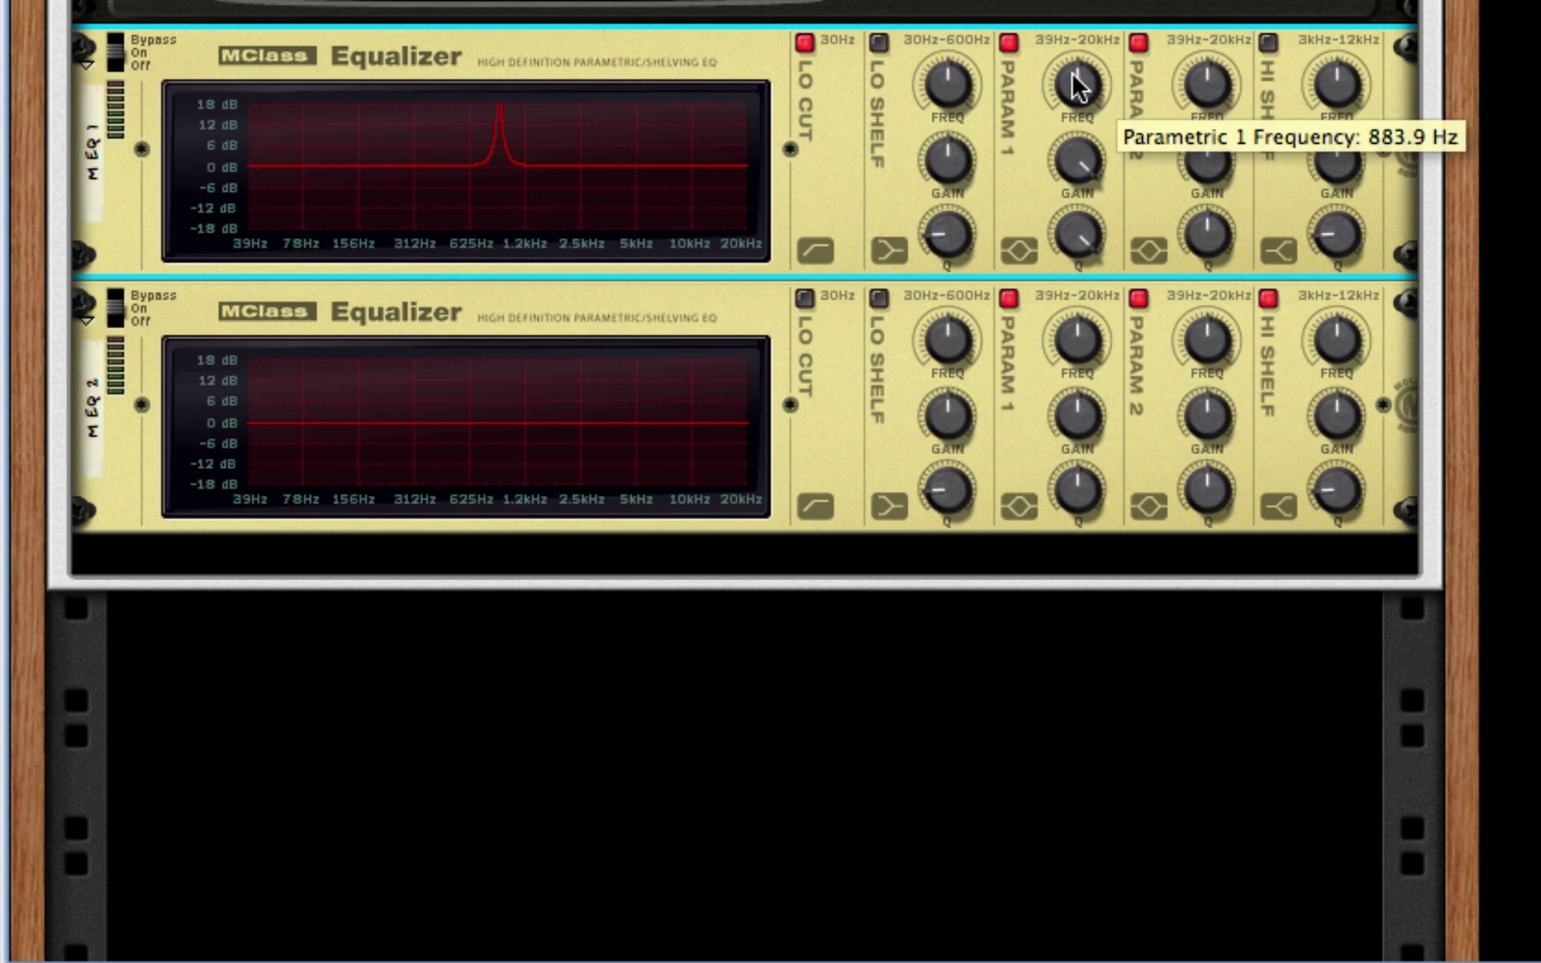
{"action": "left_click_drag", "start_coordinate": [1072, 71], "coordinate": [1087, 60]}
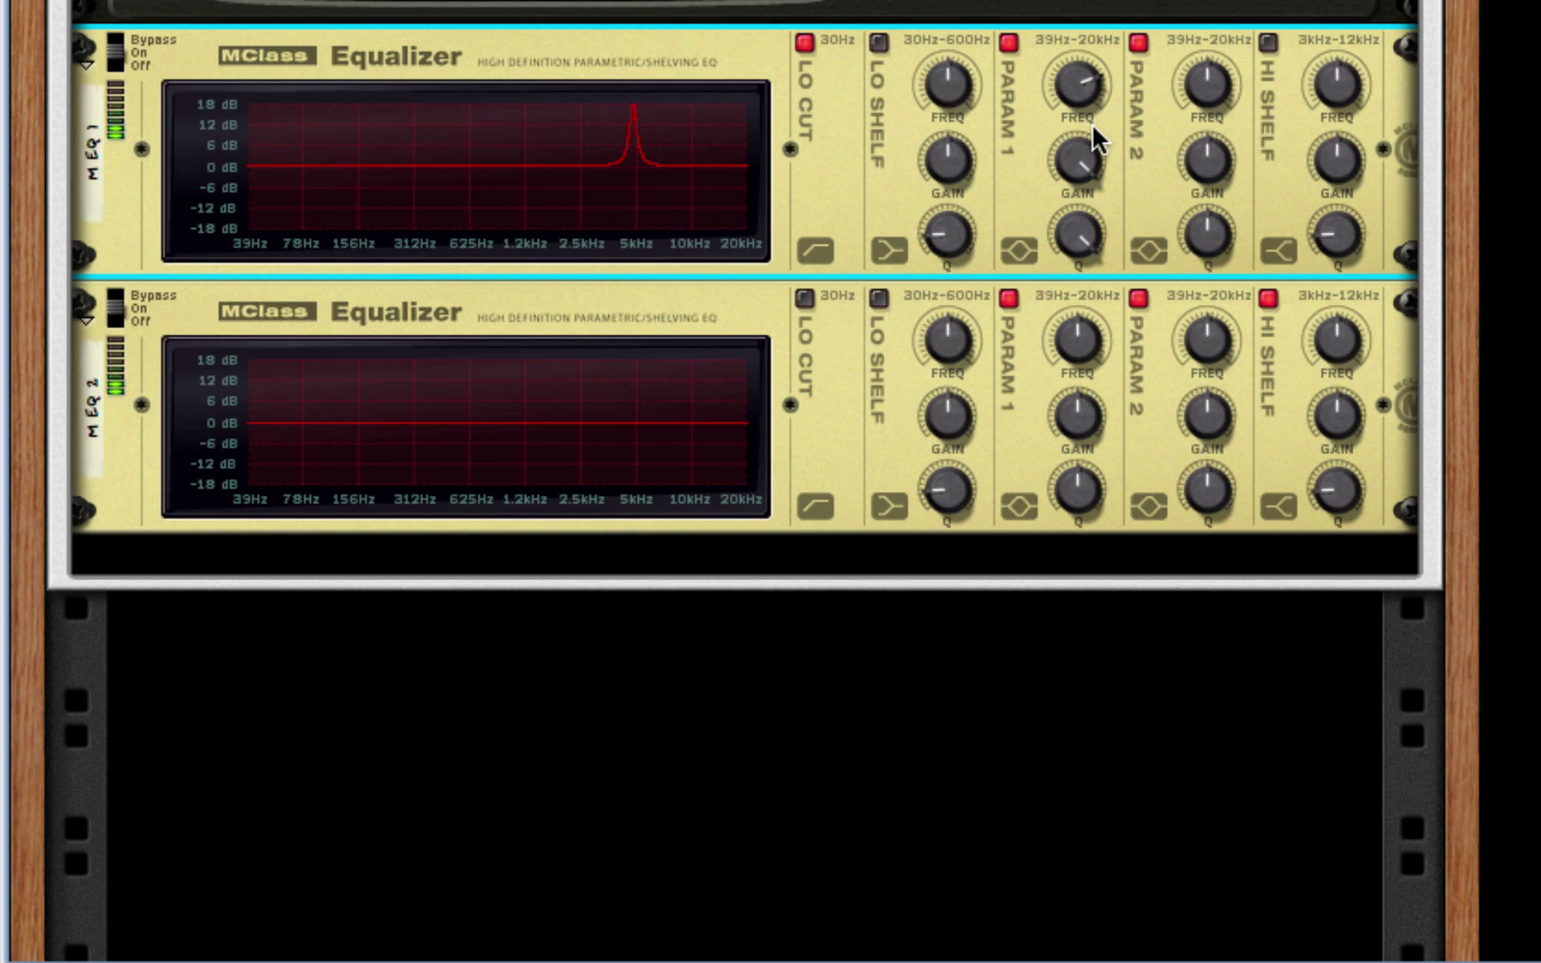
{"action": "left_click_drag", "start_coordinate": [1073, 158], "coordinate": [1071, 325]}
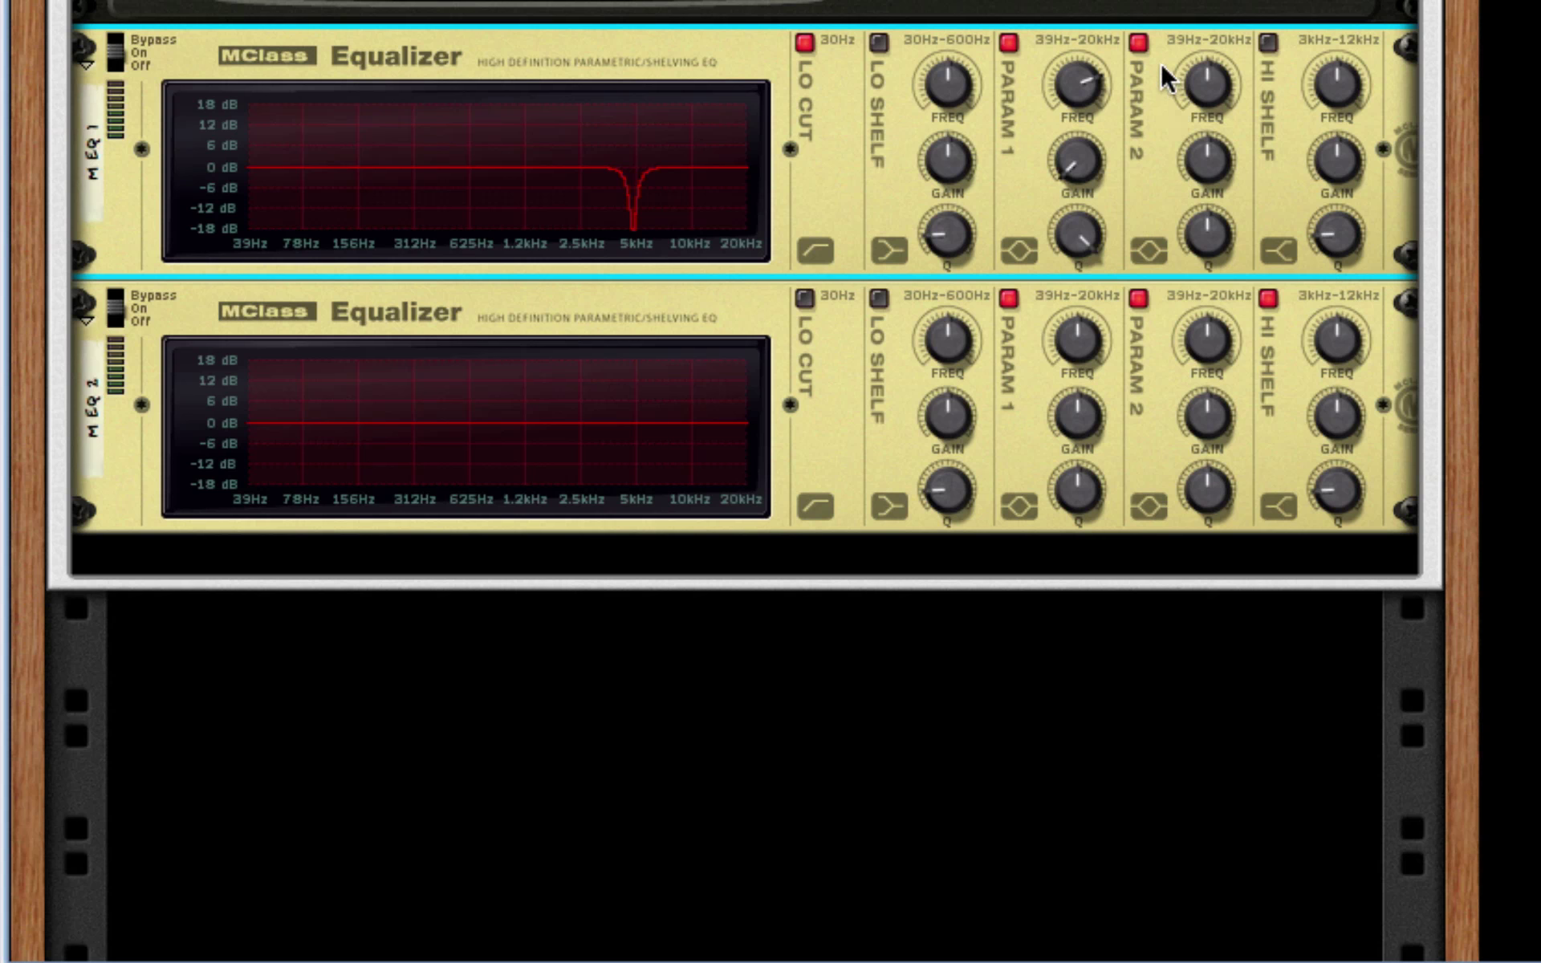
Shape Param 2 of the first equalizer into a narrow -18 dB notch just above 312 Hz with maximum Q
{"action": "left_click_drag", "start_coordinate": [1207, 158], "coordinate": [1206, 81]}
{"action": "left_click_drag", "start_coordinate": [1209, 232], "coordinate": [1209, 218]}
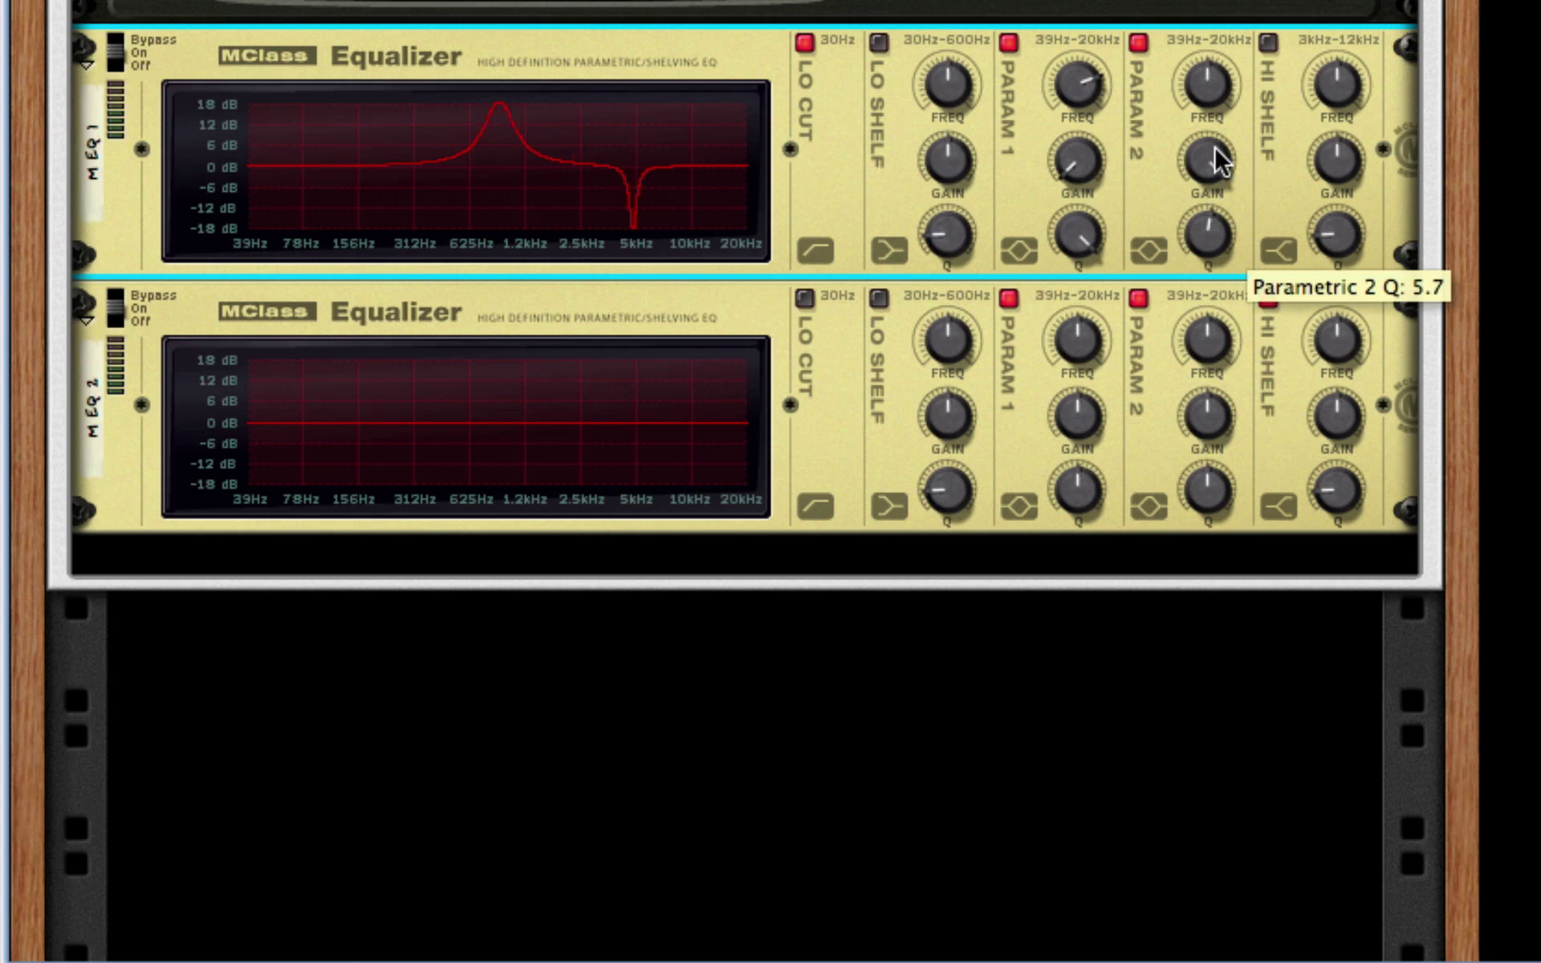
{"action": "scroll", "coordinate": [1216, 160], "scroll_direction": "up", "scroll_amount": 1}
{"action": "left_click_drag", "start_coordinate": [1210, 97], "coordinate": [1215, 281]}
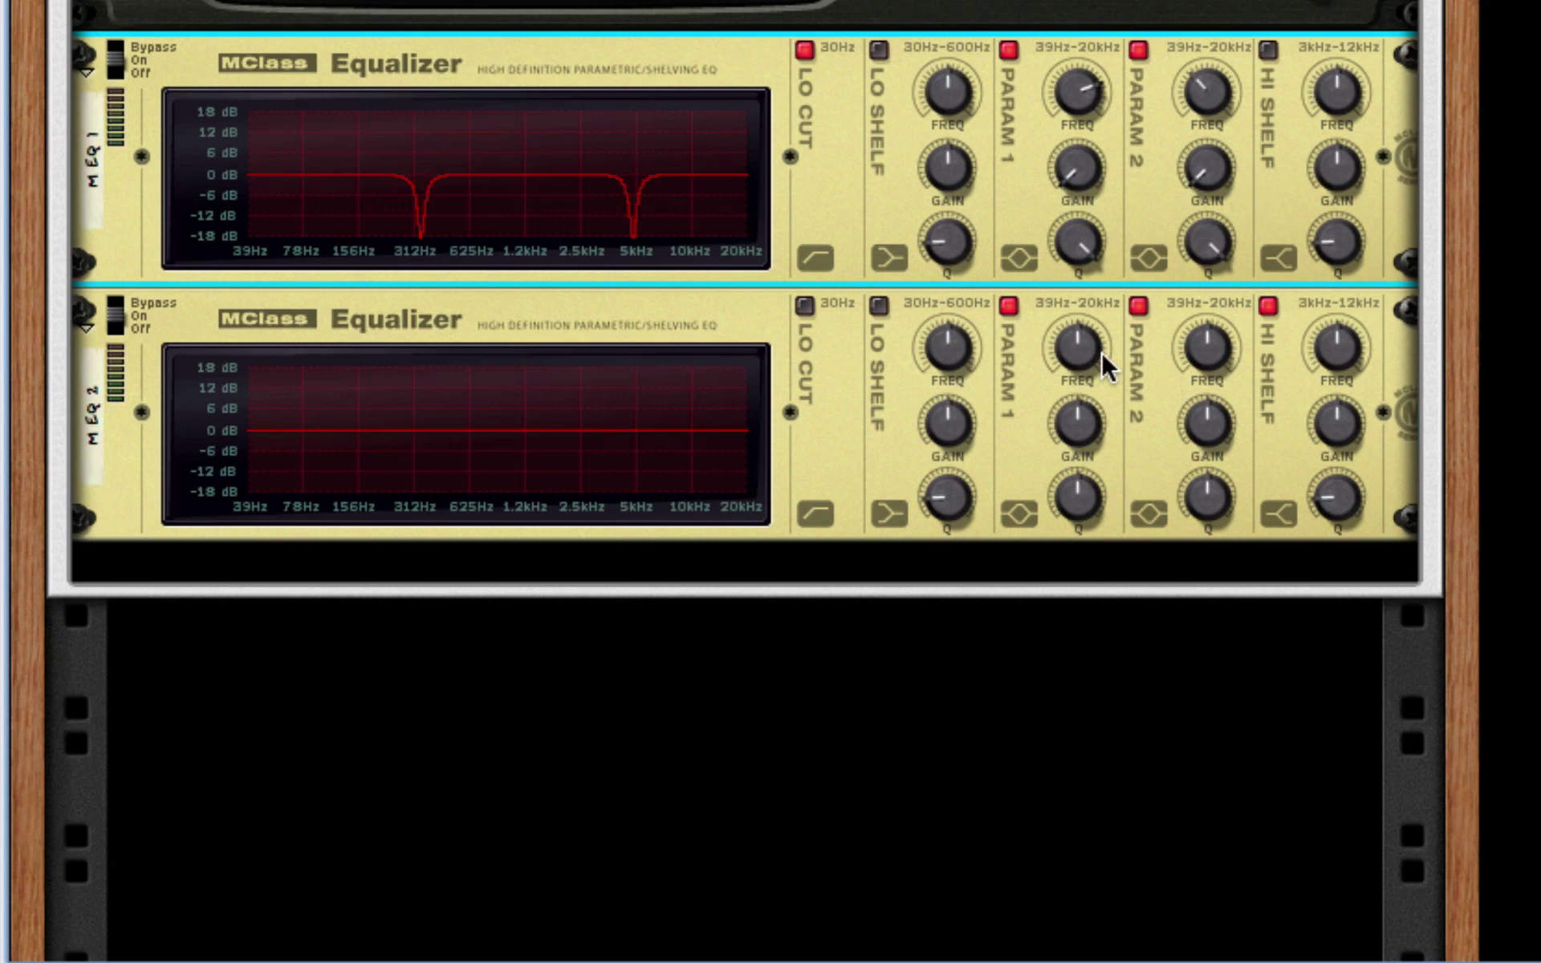
Shape Param 1 of the second equalizer into a narrow -18 dB notch just below 156 Hz with maximum Q
{"action": "mouse_move", "coordinate": [1077, 345]}
{"action": "left_mouse_down"}
{"action": "mouse_move", "coordinate": [1070, 386]}
{"action": "mouse_move", "coordinate": [1086, 353]}
{"action": "left_mouse_up"}
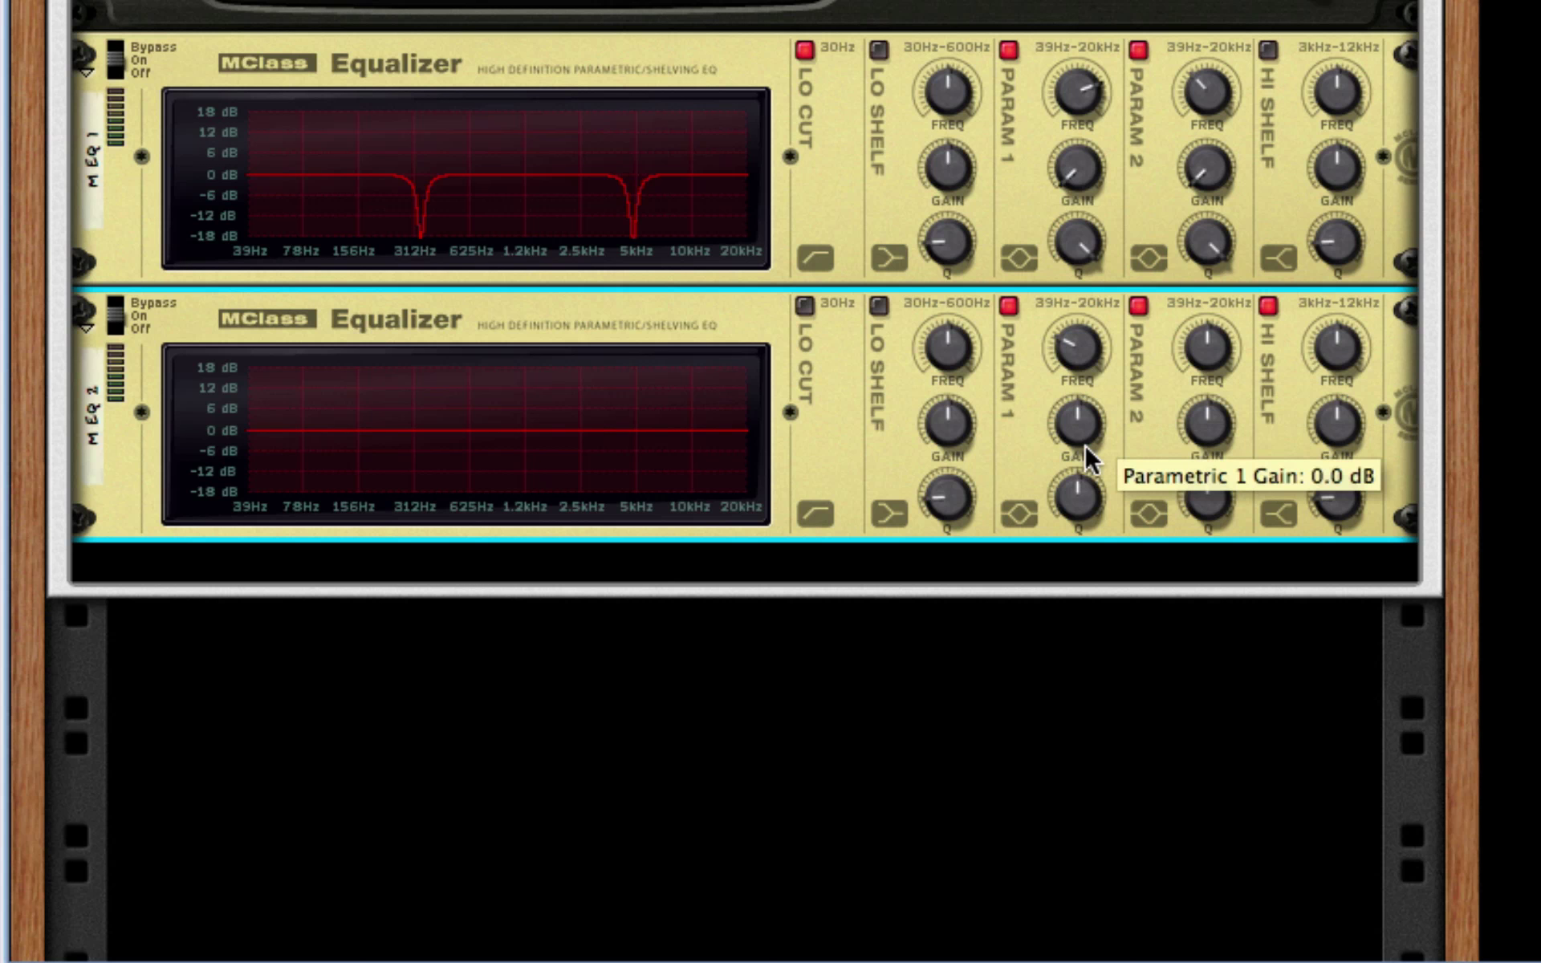
{"action": "left_click_drag", "start_coordinate": [1081, 427], "coordinate": [1076, 732]}
{"action": "left_click_drag", "start_coordinate": [1079, 491], "coordinate": [1106, 572]}
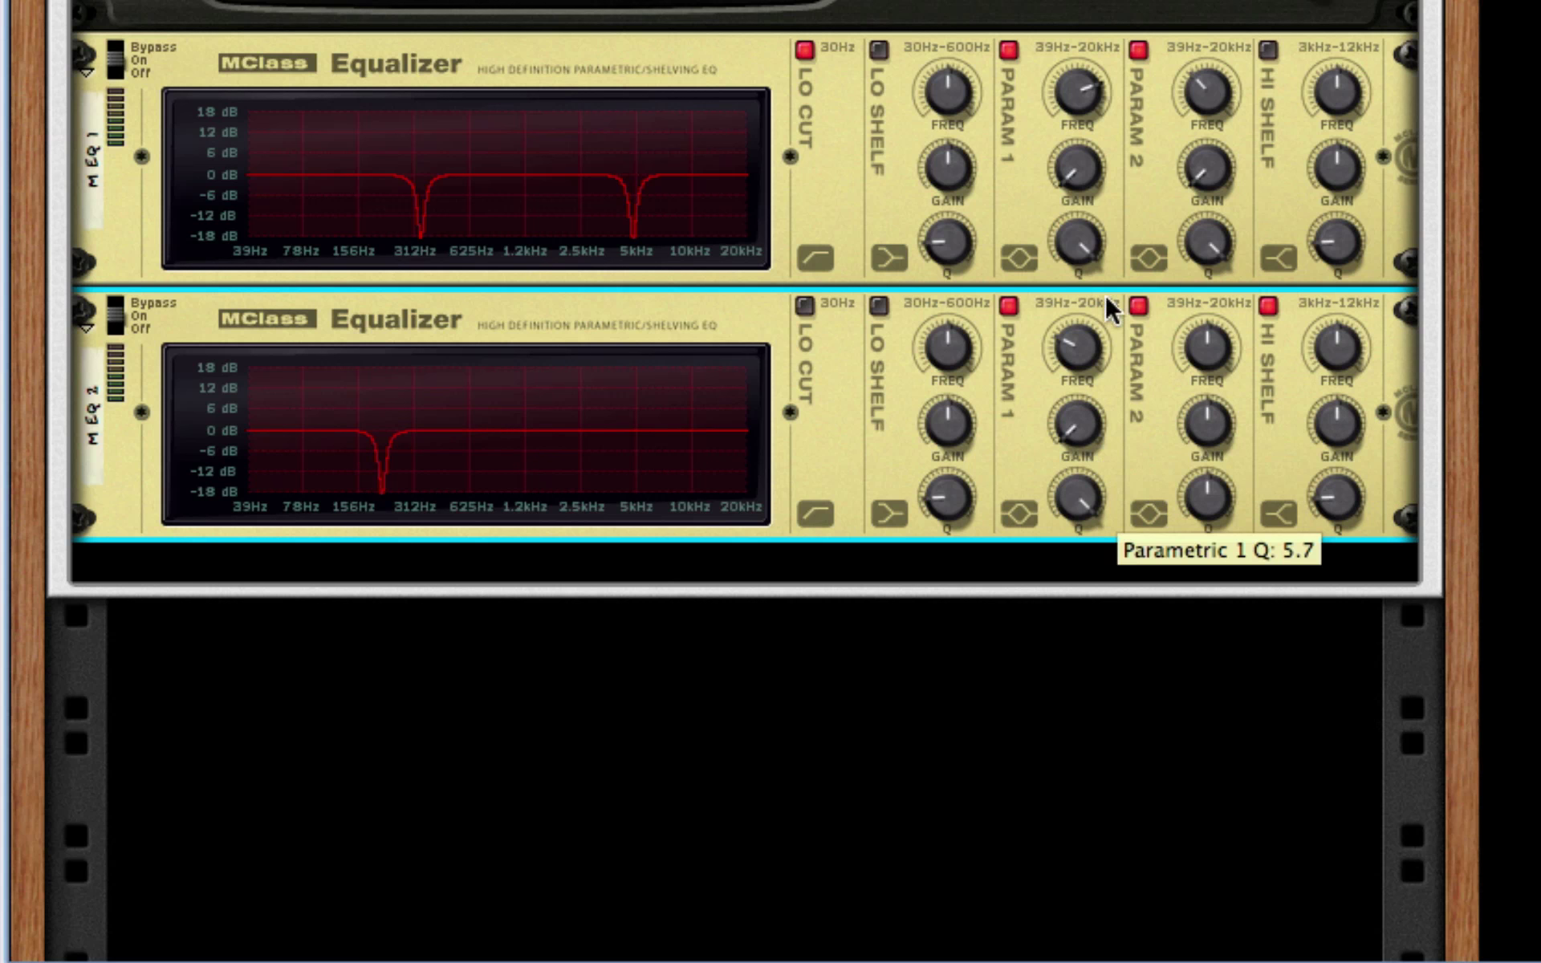
{"action": "left_click_drag", "start_coordinate": [1090, 371], "coordinate": [1086, 363]}
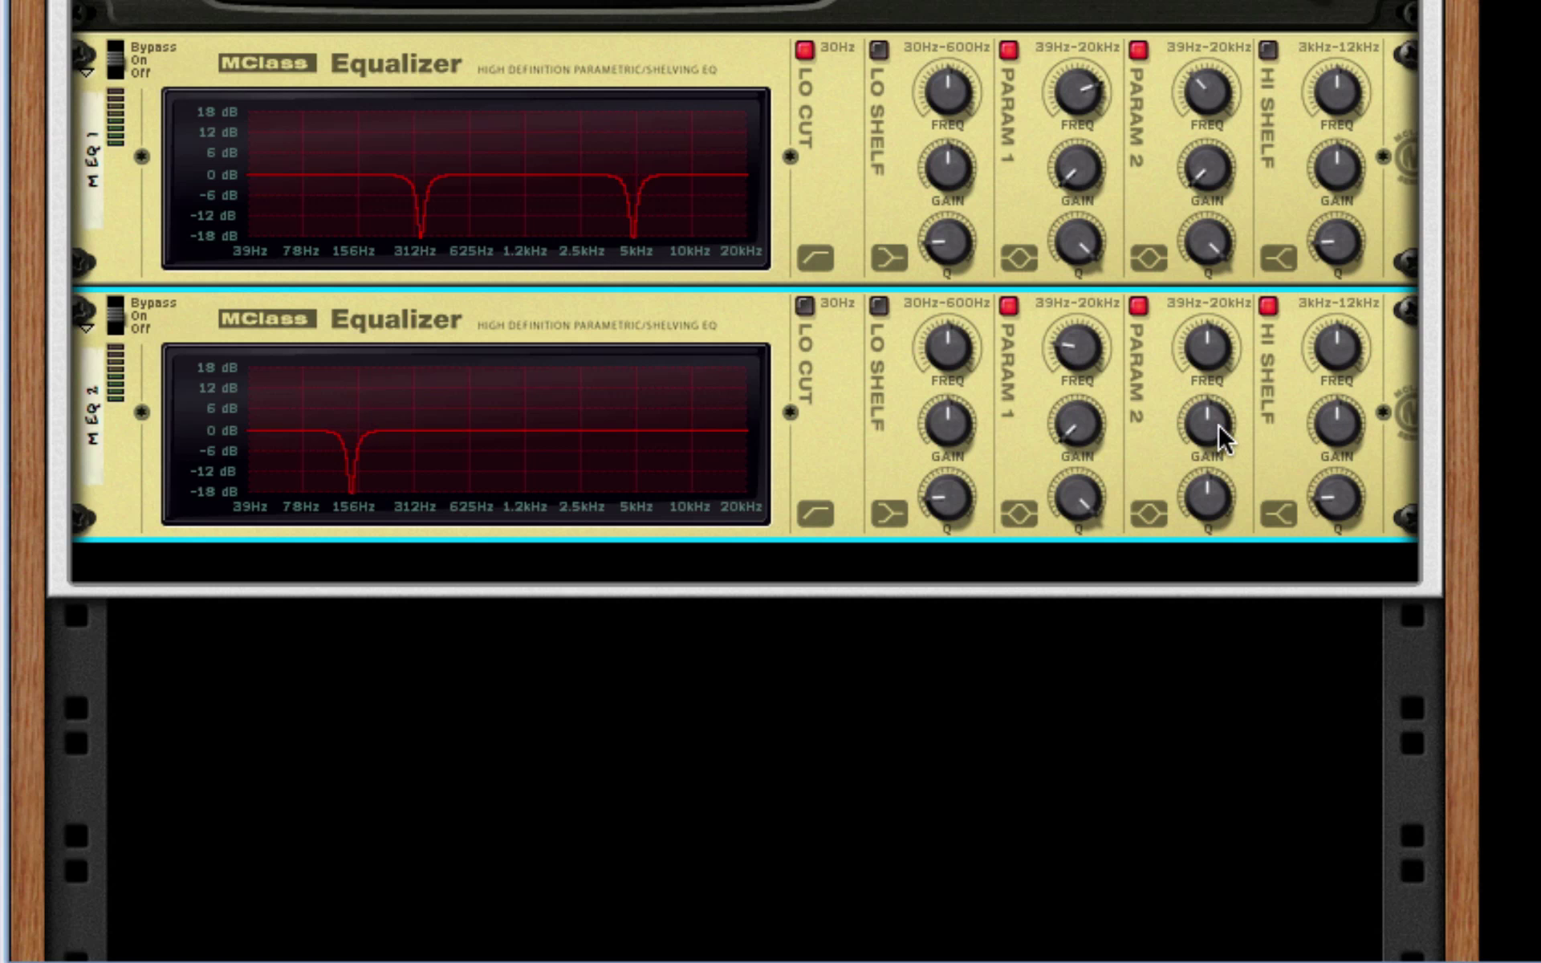
On the second equalizer, cut a narrow -18 dB Param 2 notch just above 625 Hz and boost Hi Shelf about 4 dB with Q 2.00
{"action": "left_click_drag", "start_coordinate": [1216, 425], "coordinate": [1227, 576]}
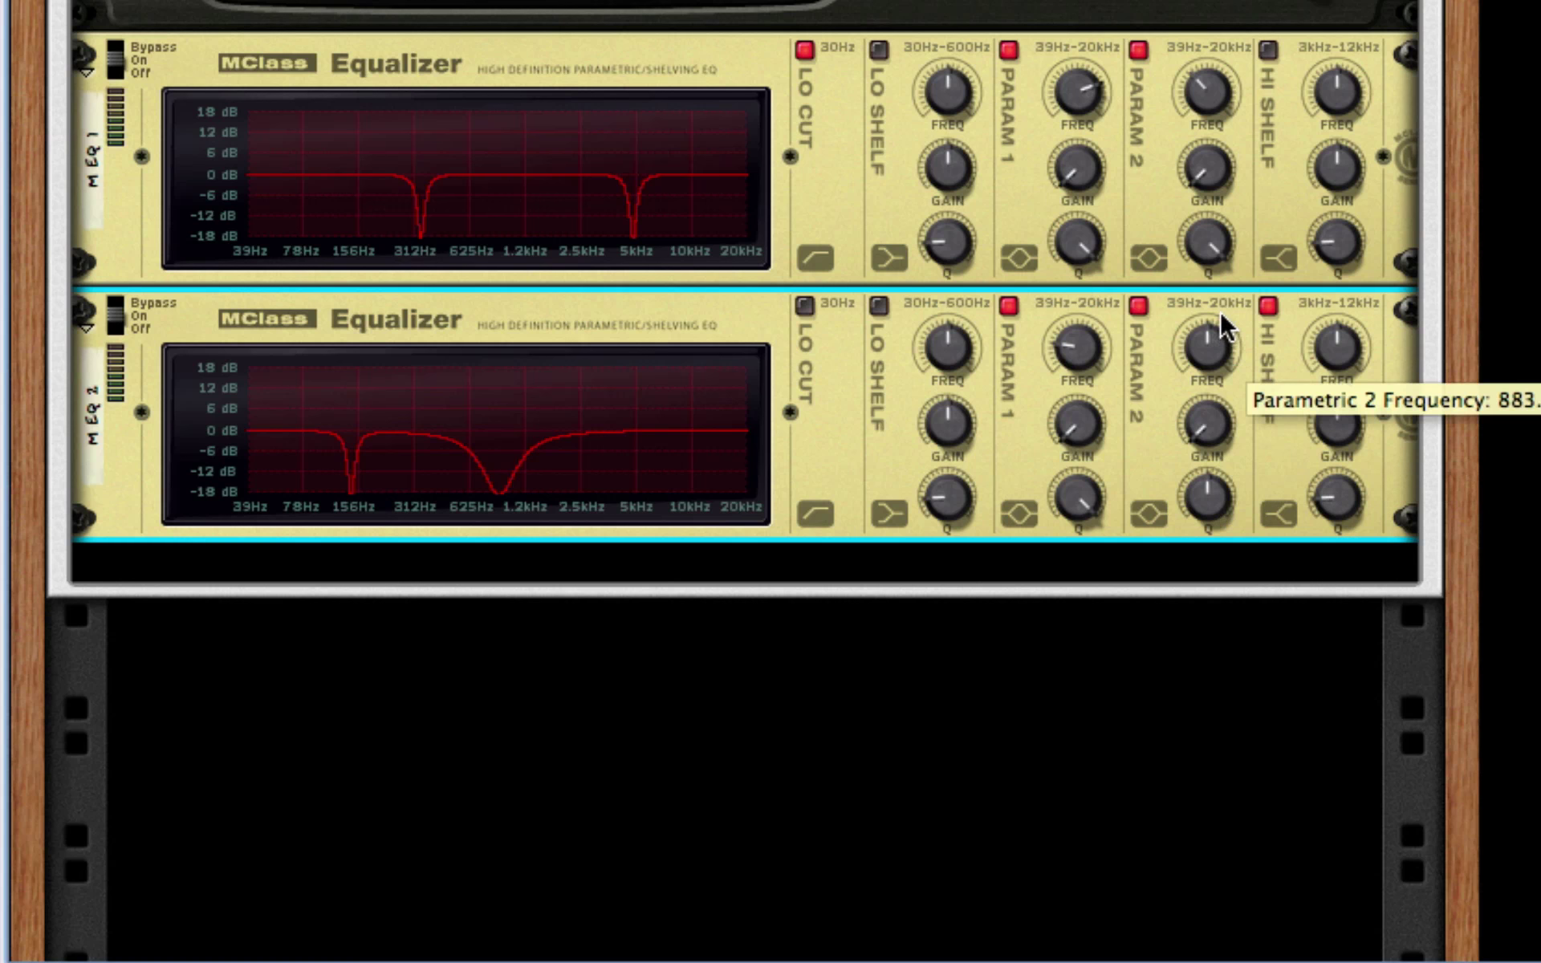
{"action": "left_click_drag", "start_coordinate": [1217, 316], "coordinate": [1216, 327]}
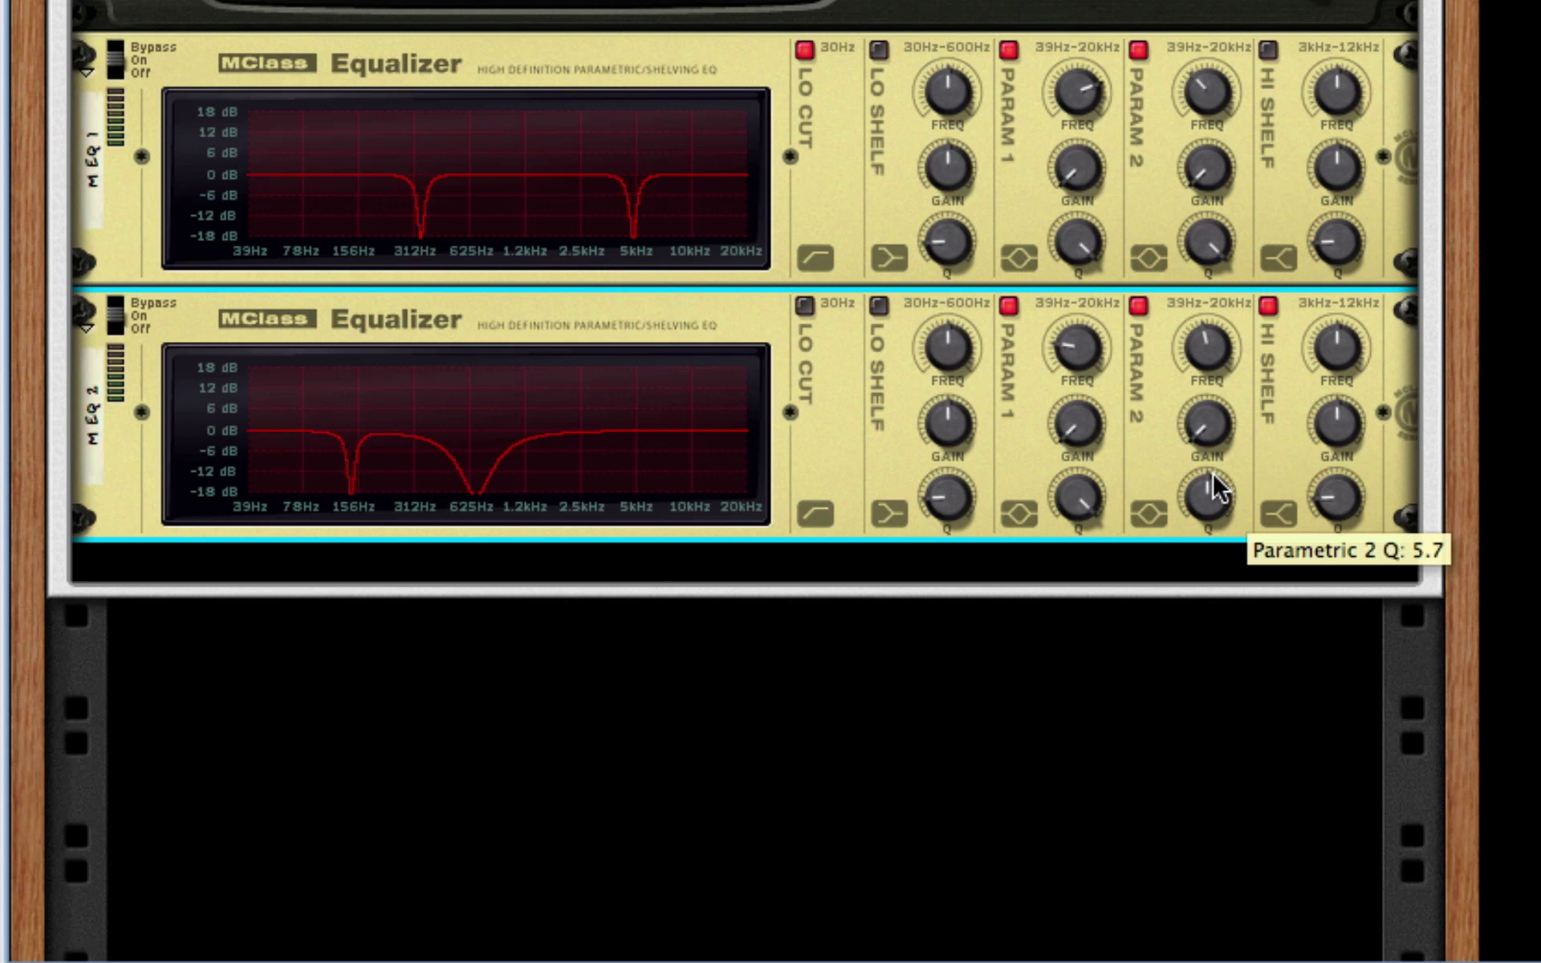
{"action": "left_click_drag", "start_coordinate": [1216, 504], "coordinate": [1248, 172]}
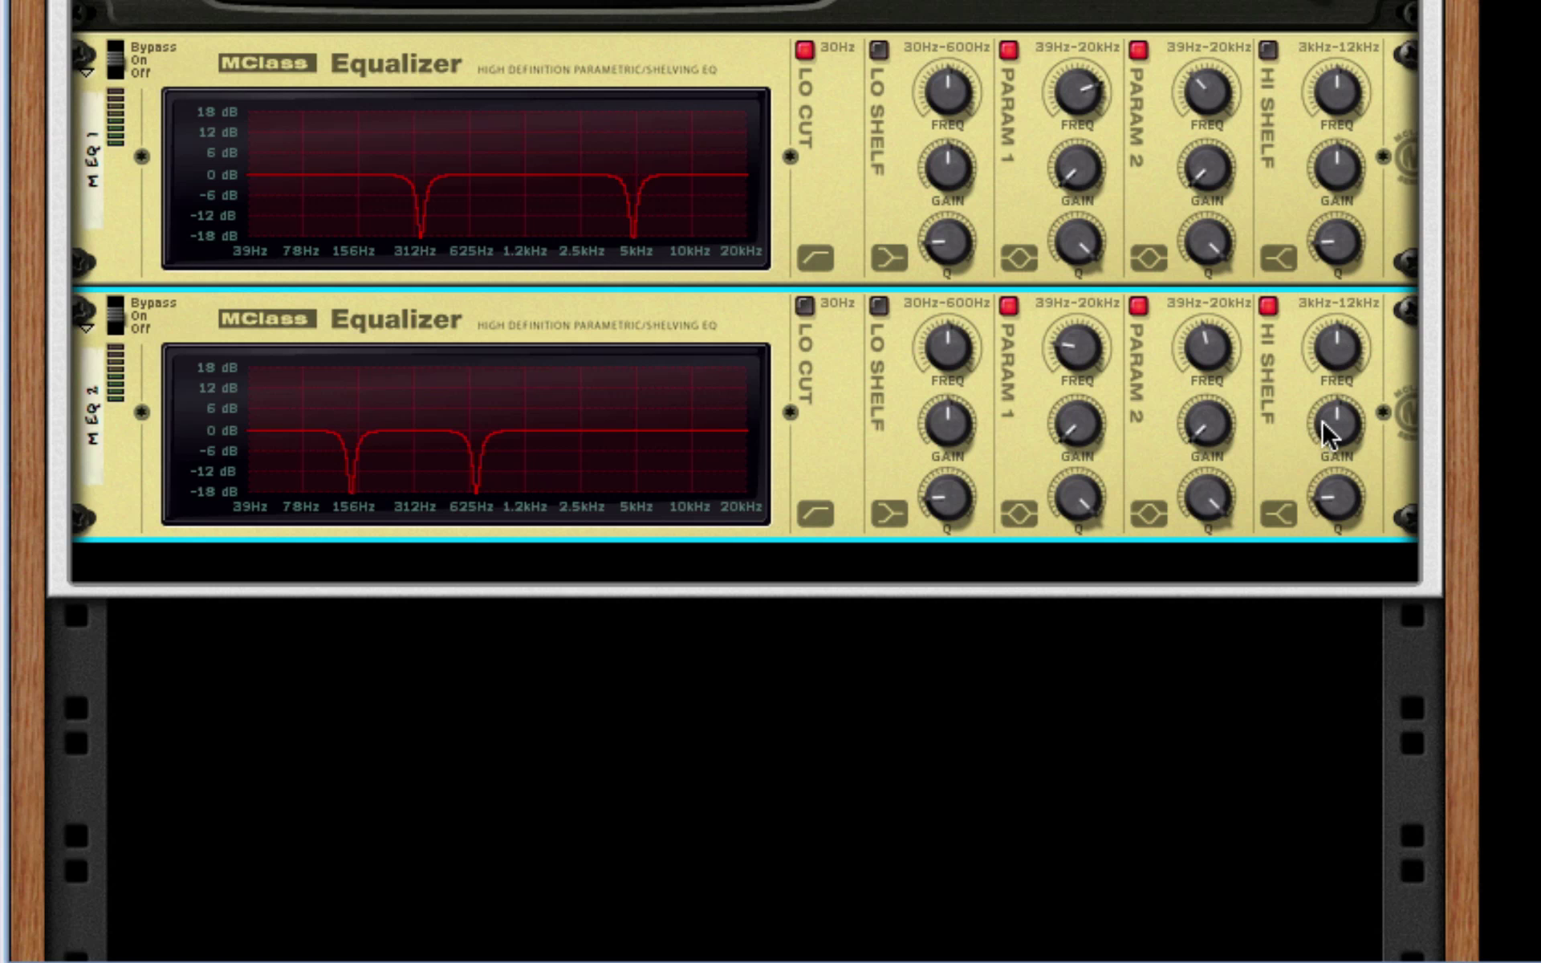
{"action": "scroll", "coordinate": [1322, 421], "scroll_direction": "up", "scroll_amount": 3}
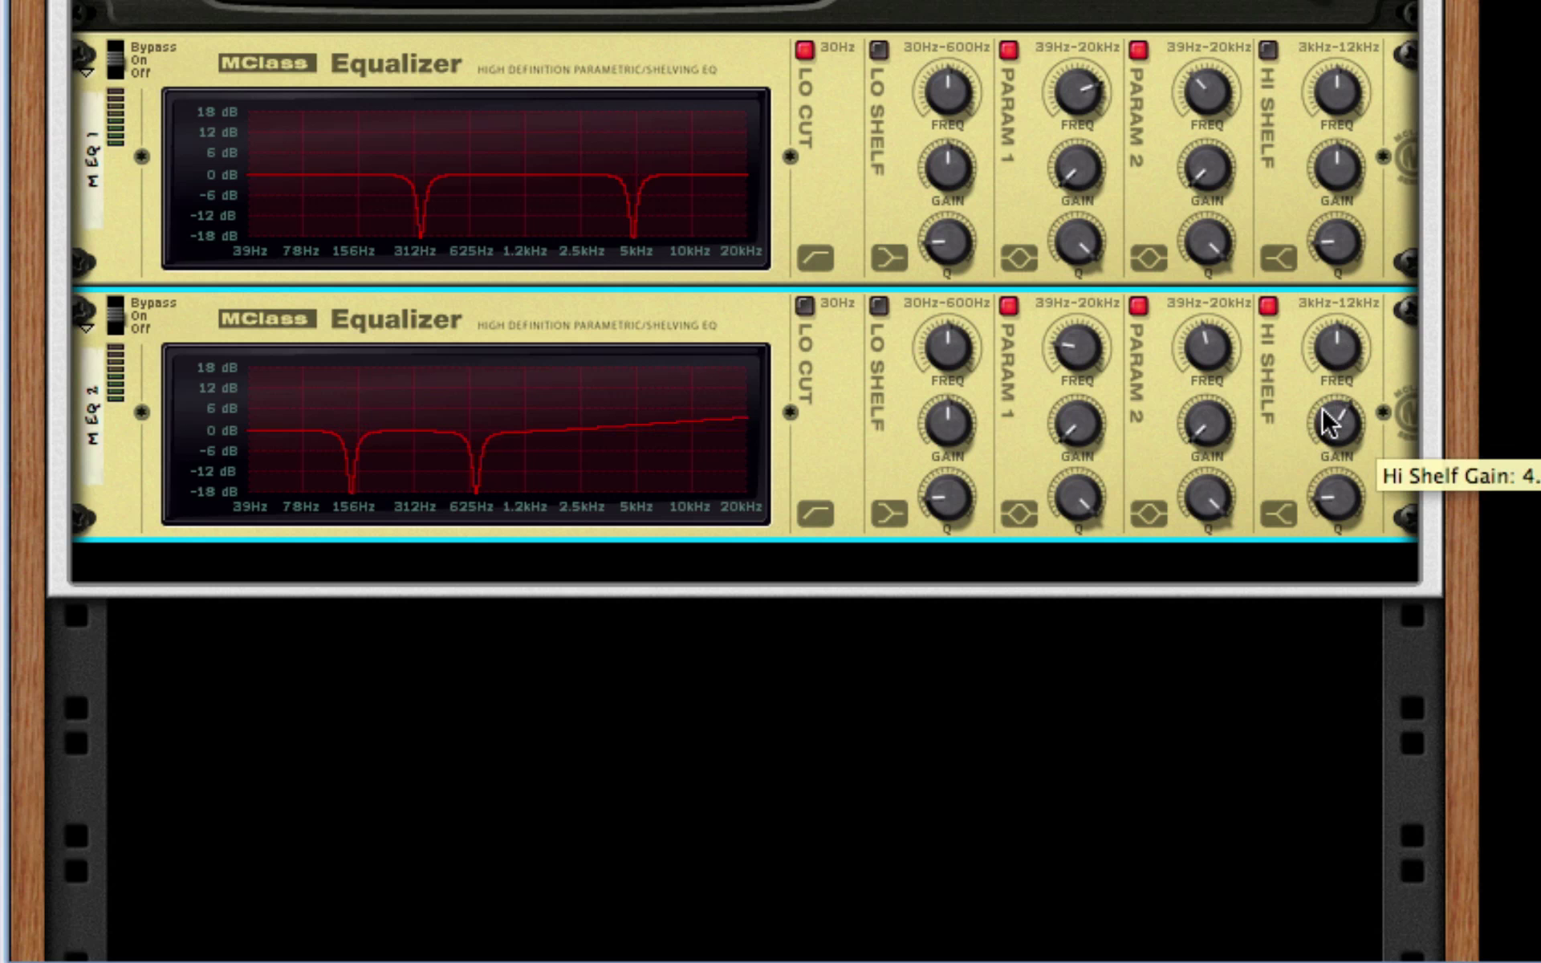
{"action": "left_click_drag", "start_coordinate": [1321, 490], "coordinate": [1322, 176]}
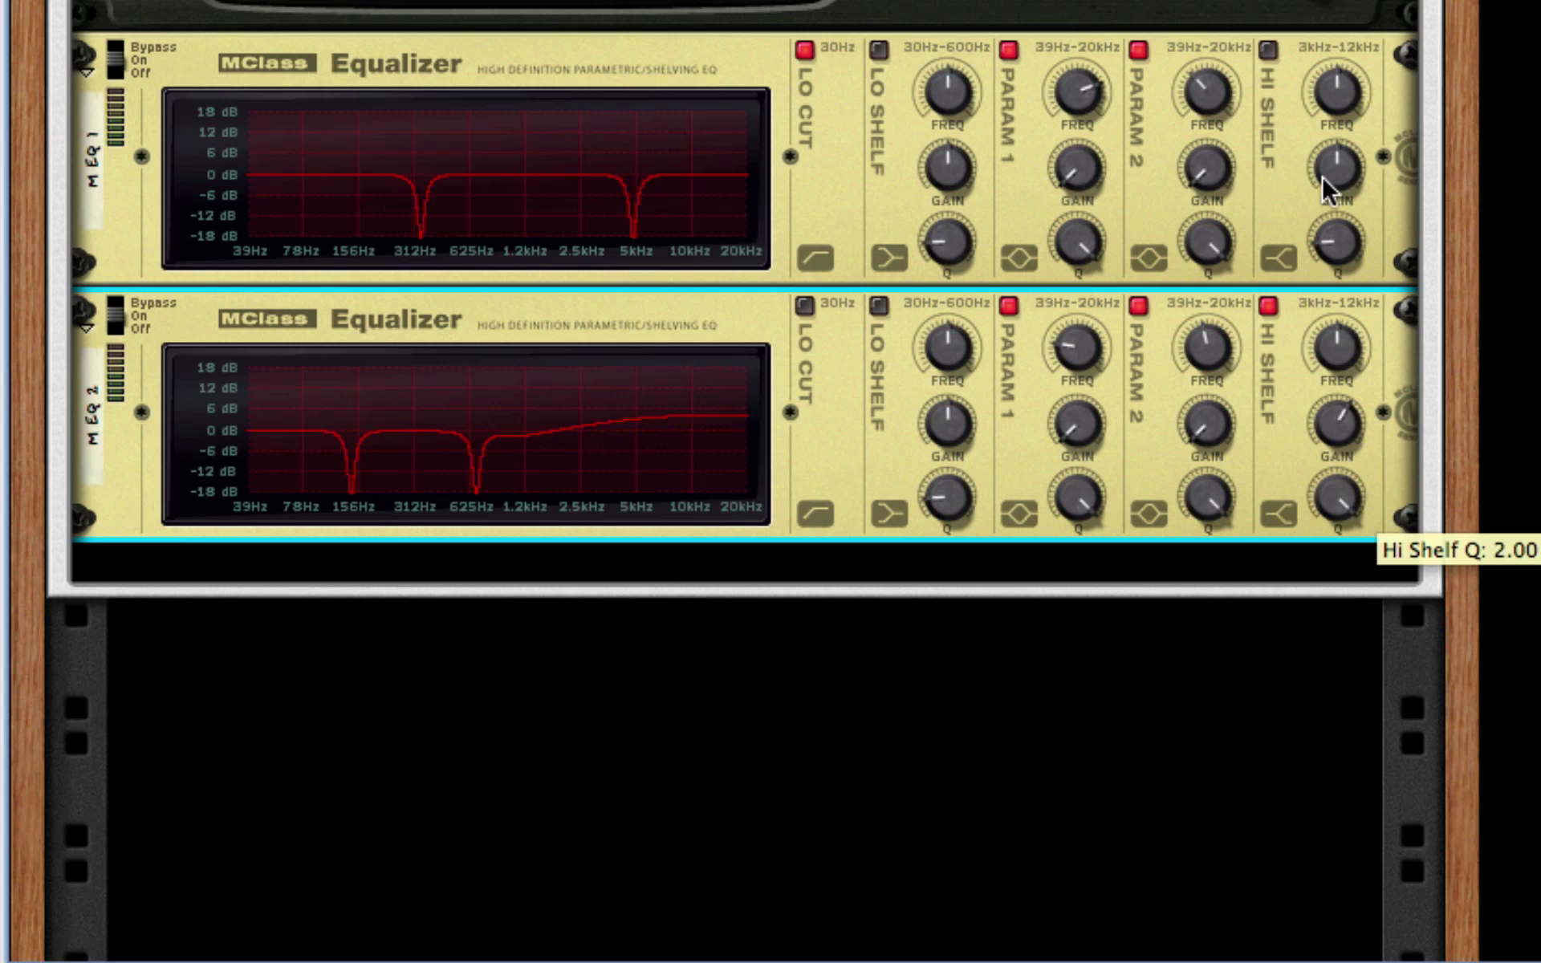
Add an MClass Maximizer after the second equalizer with the limiter off, release on Auto, and soft clip on with its amount raised
{"action": "right_click", "coordinate": [1288, 440]}
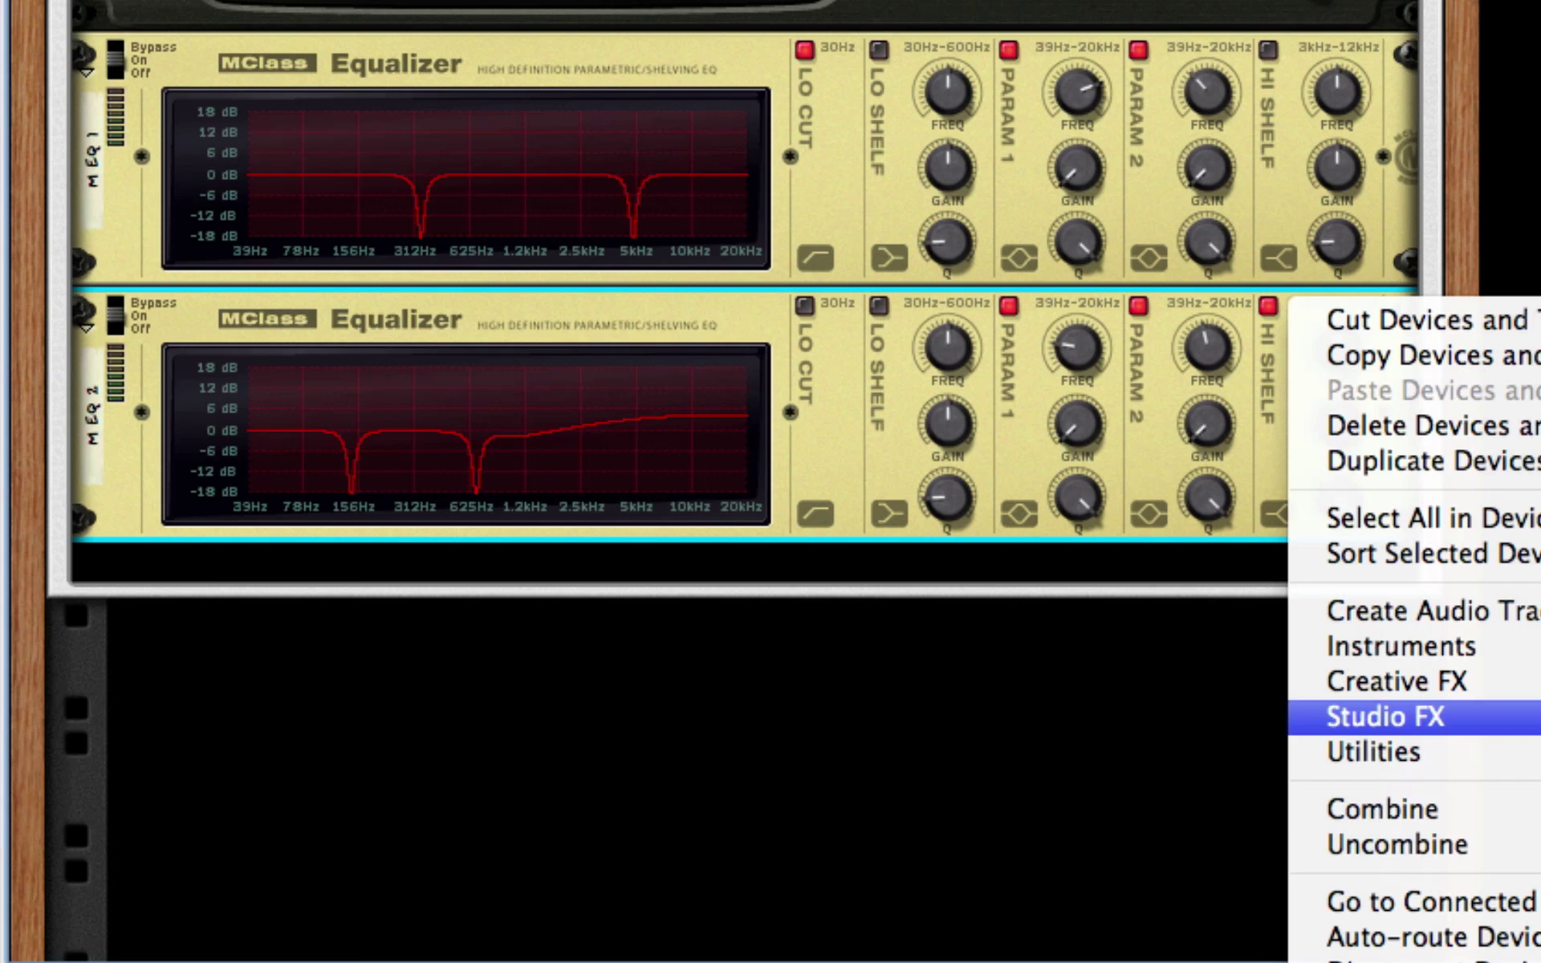
{"action": "left_click", "coordinate": [1533, 717]}
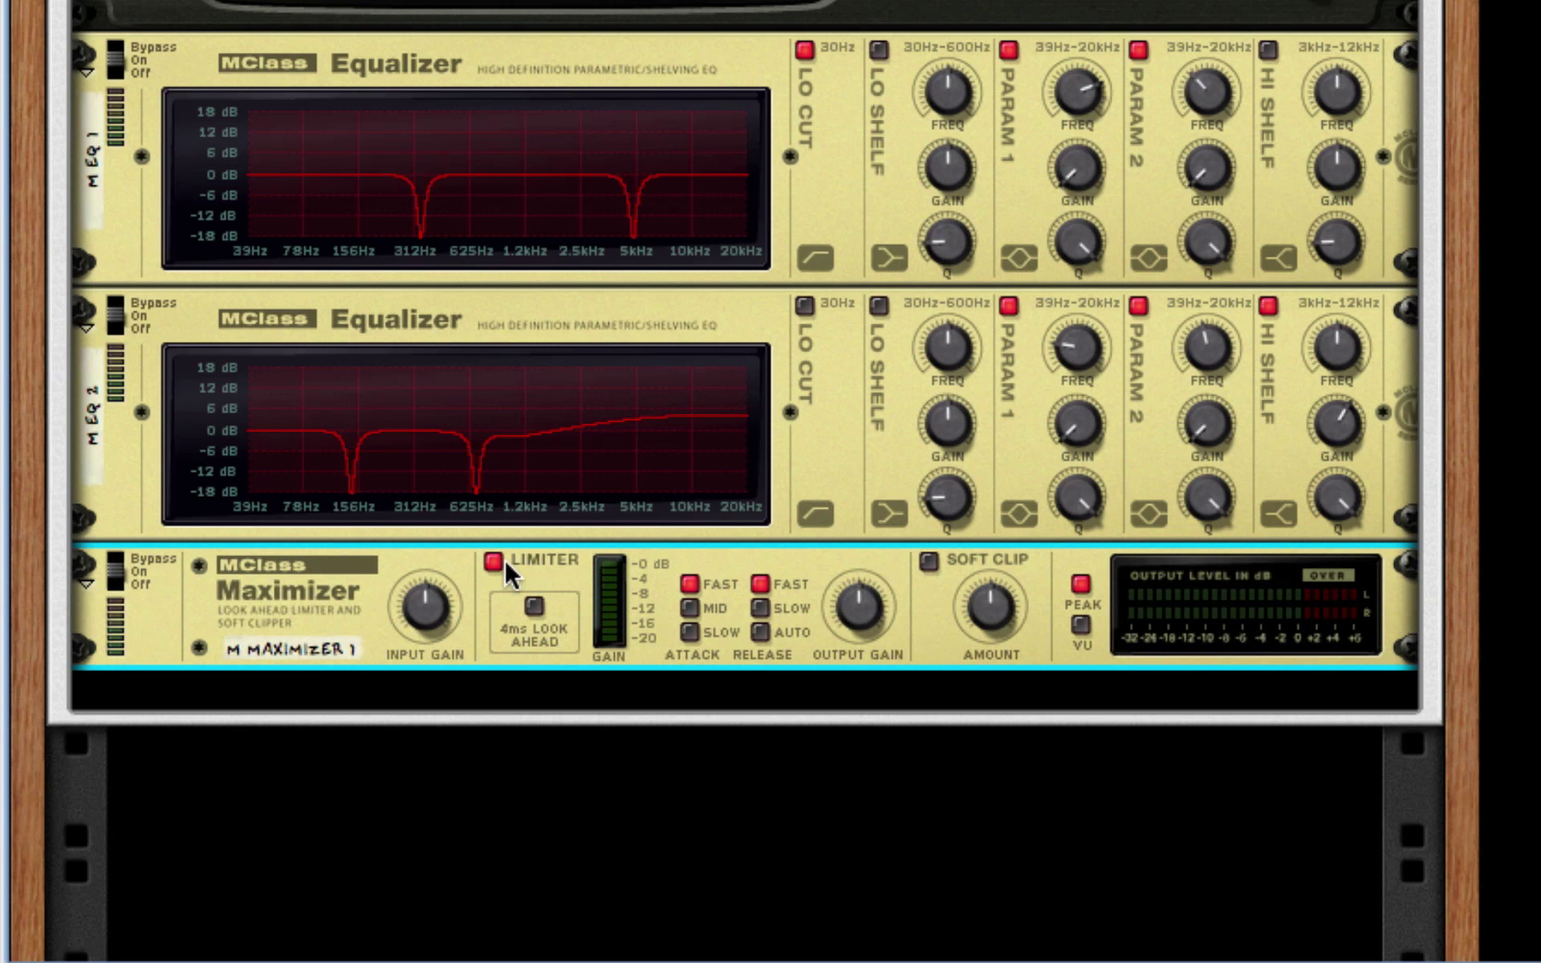
{"action": "left_click", "coordinate": [494, 562]}
{"action": "left_click", "coordinate": [761, 631]}
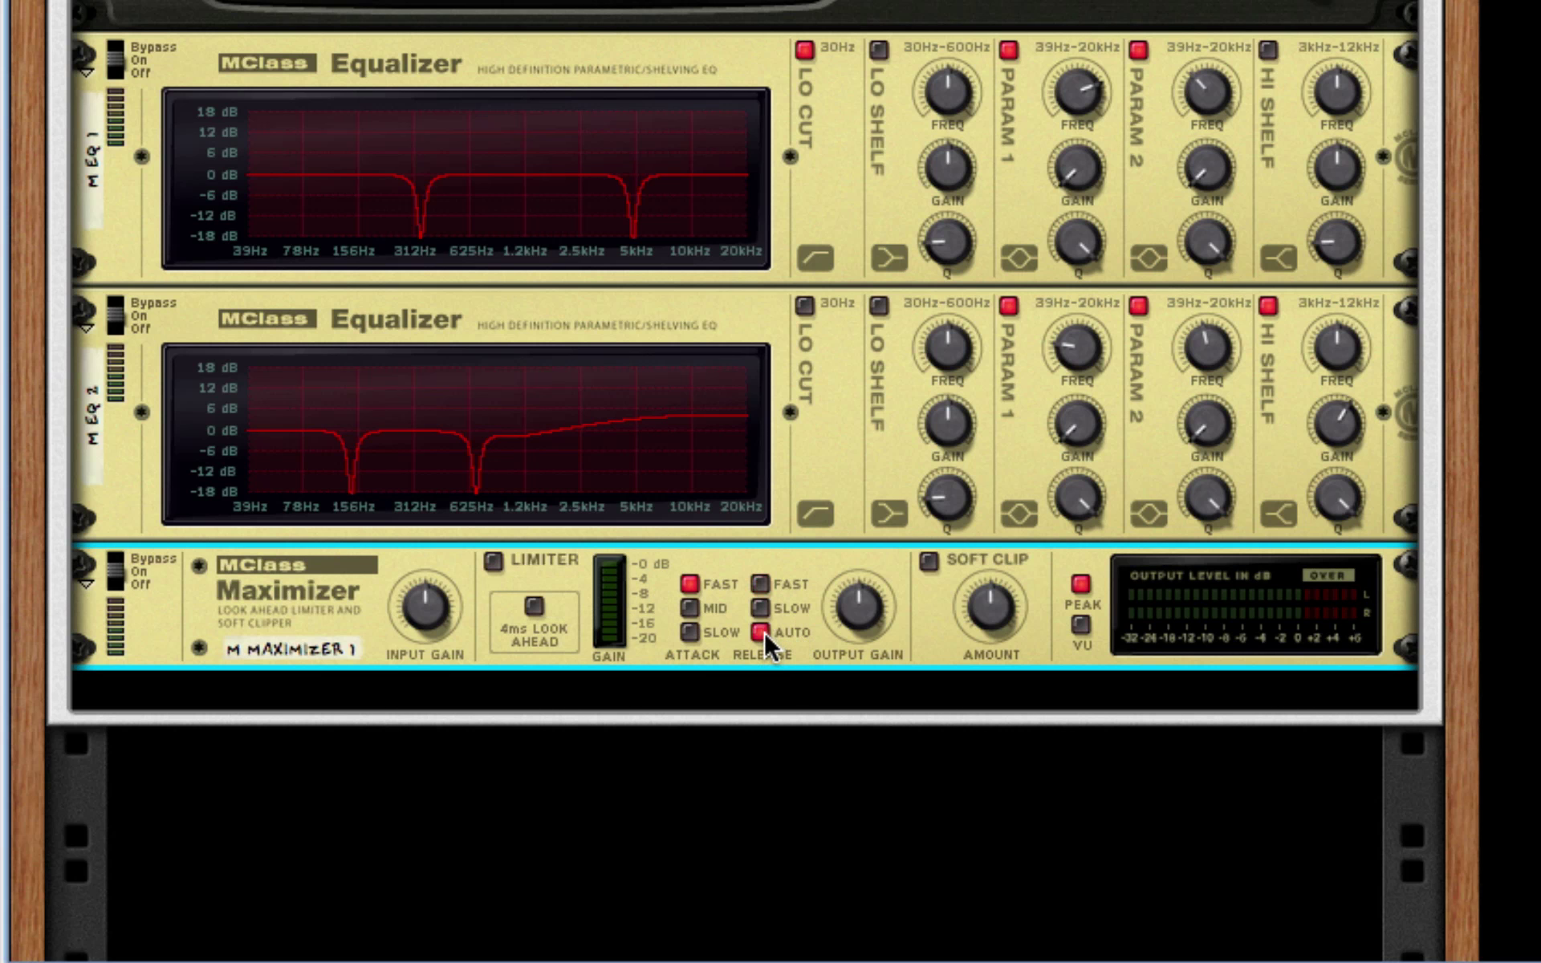
{"action": "left_click", "coordinate": [928, 562]}
{"action": "left_click_drag", "start_coordinate": [992, 608], "coordinate": [1035, 221]}
Review the settings of the devices in the Combinator, from the Malström through the effects chain
{"action": "scroll", "coordinate": [904, 384], "scroll_direction": "up", "scroll_amount": 5}
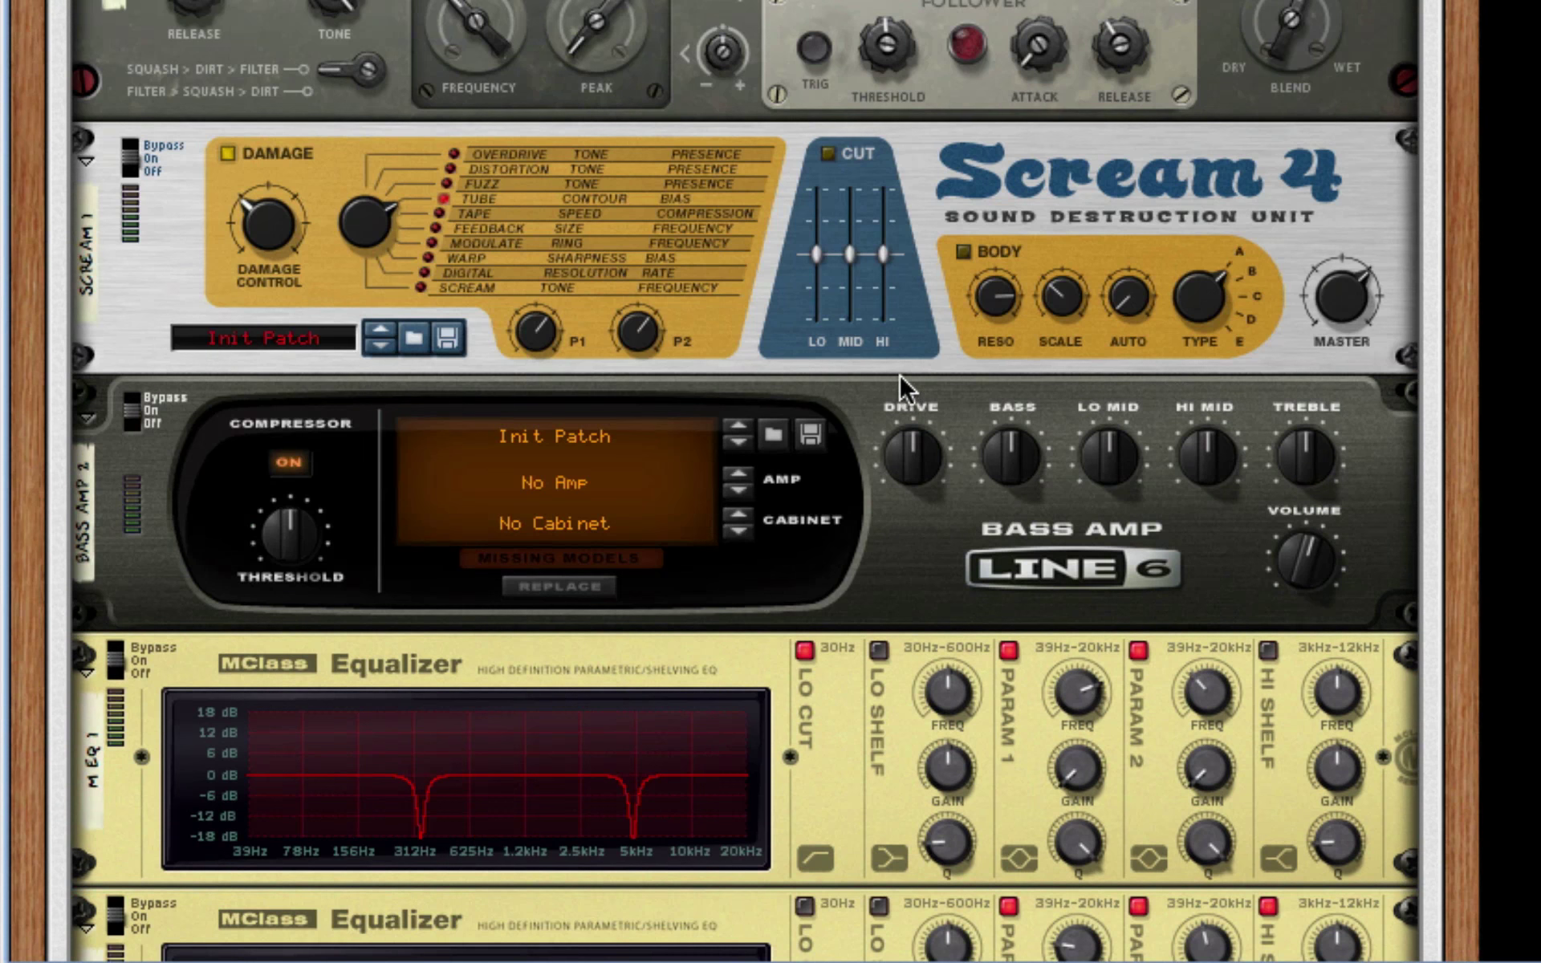
{"action": "scroll", "coordinate": [899, 373], "scroll_direction": "up", "scroll_amount": 8}
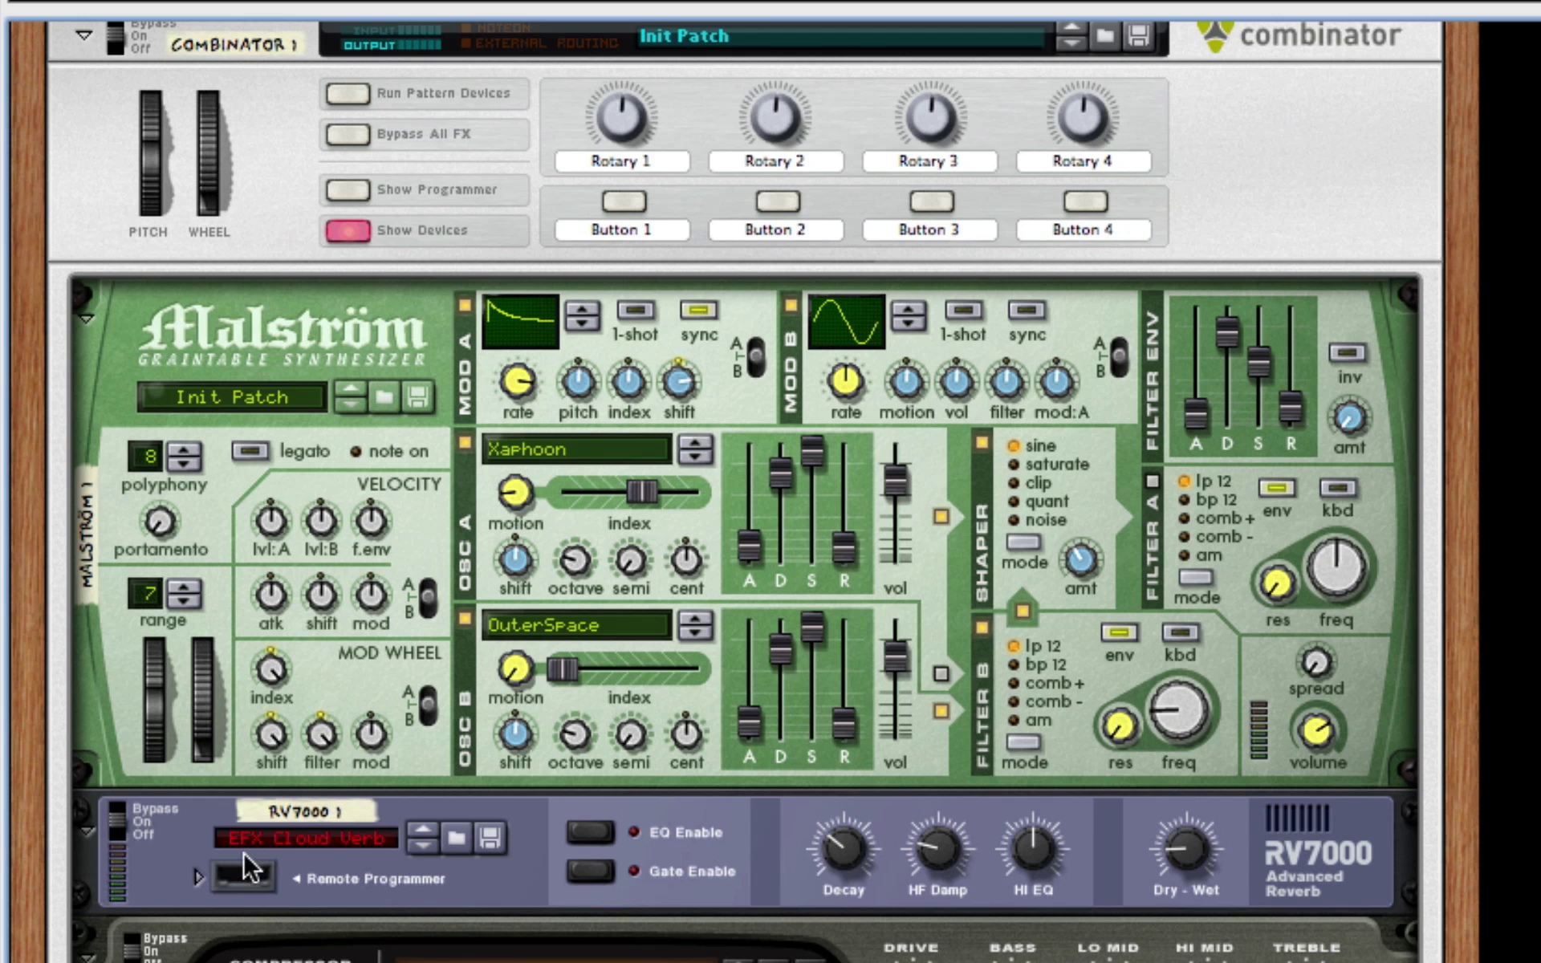
{"action": "scroll", "coordinate": [138, 955], "scroll_direction": "down", "scroll_amount": 8}
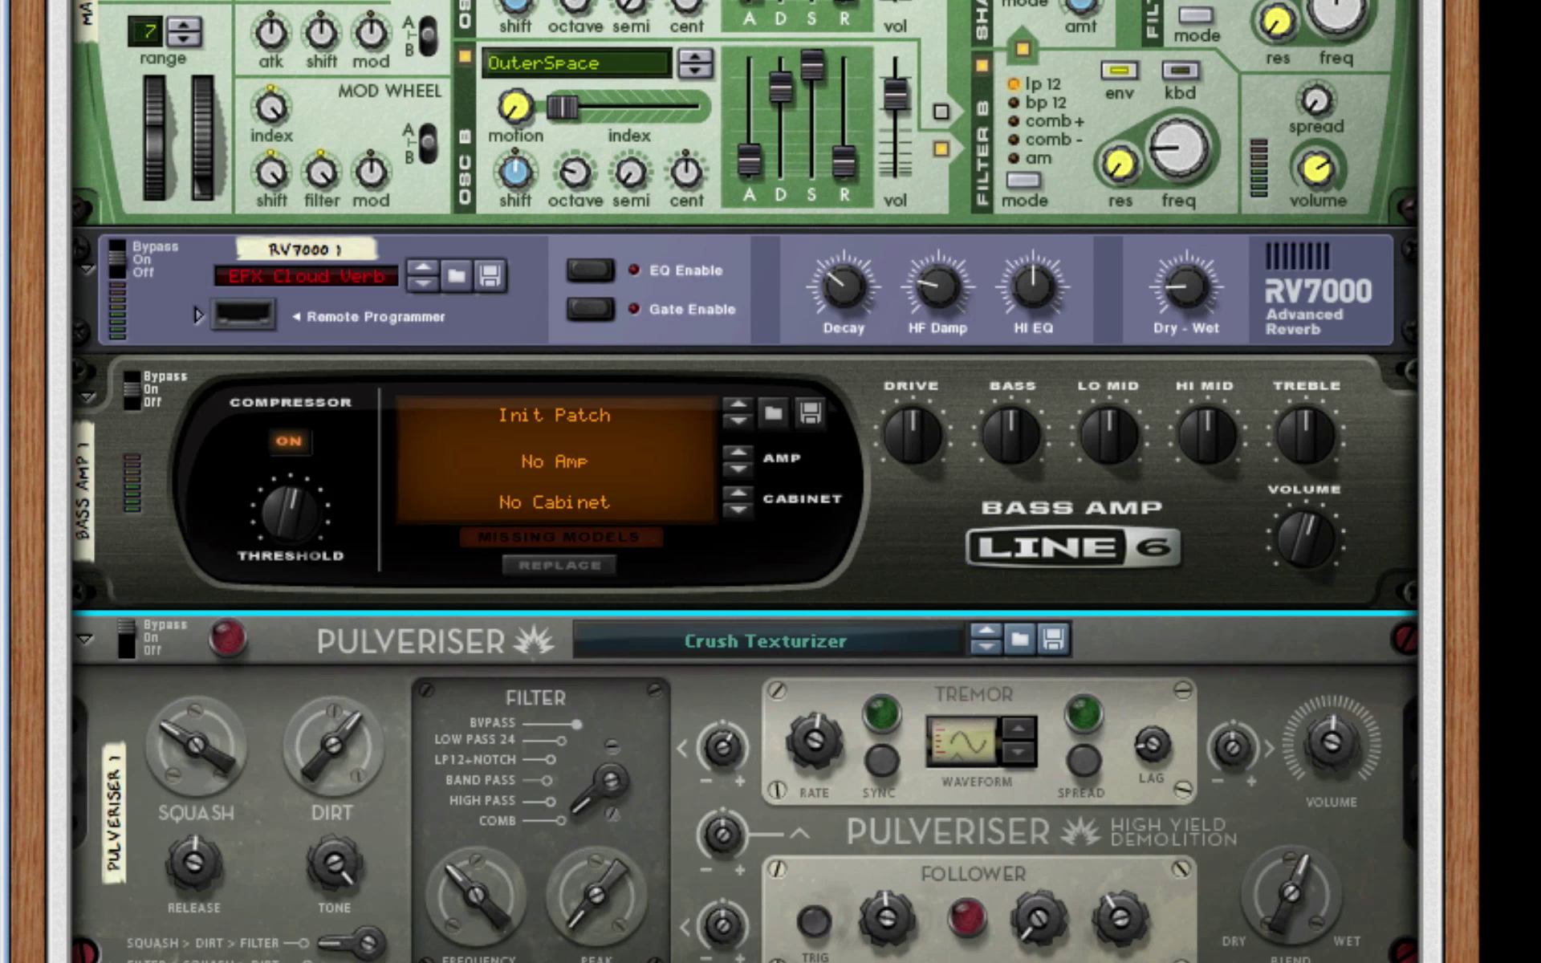
{"action": "scroll", "coordinate": [410, 943], "scroll_direction": "down", "scroll_amount": 4}
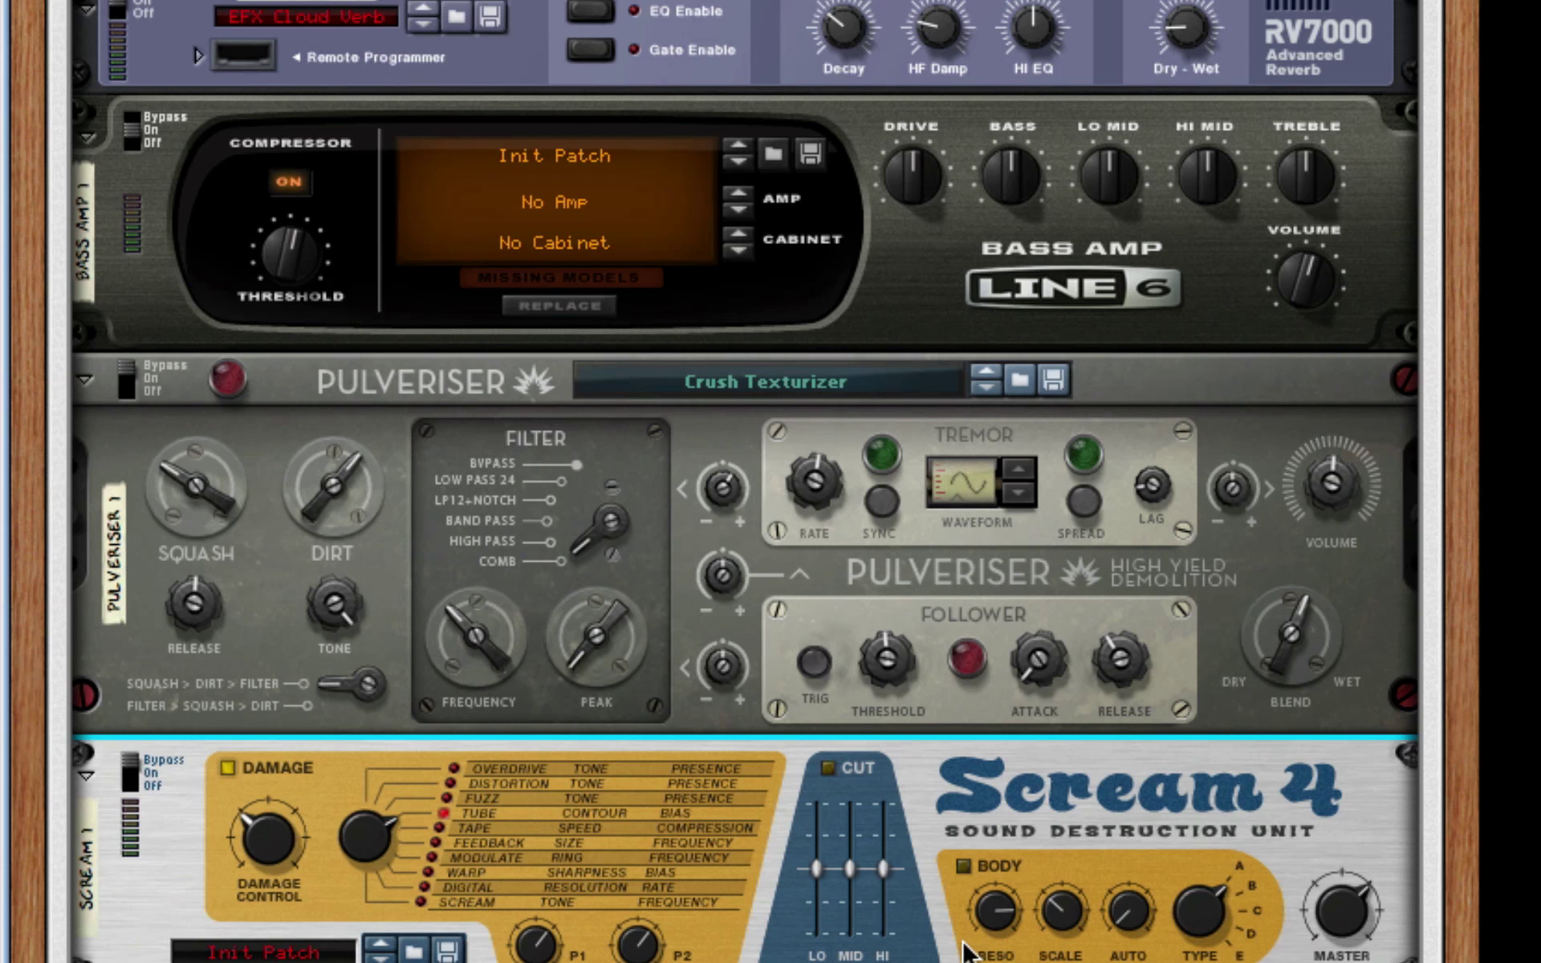
{"action": "scroll", "coordinate": [967, 953], "scroll_direction": "up", "scroll_amount": 10}
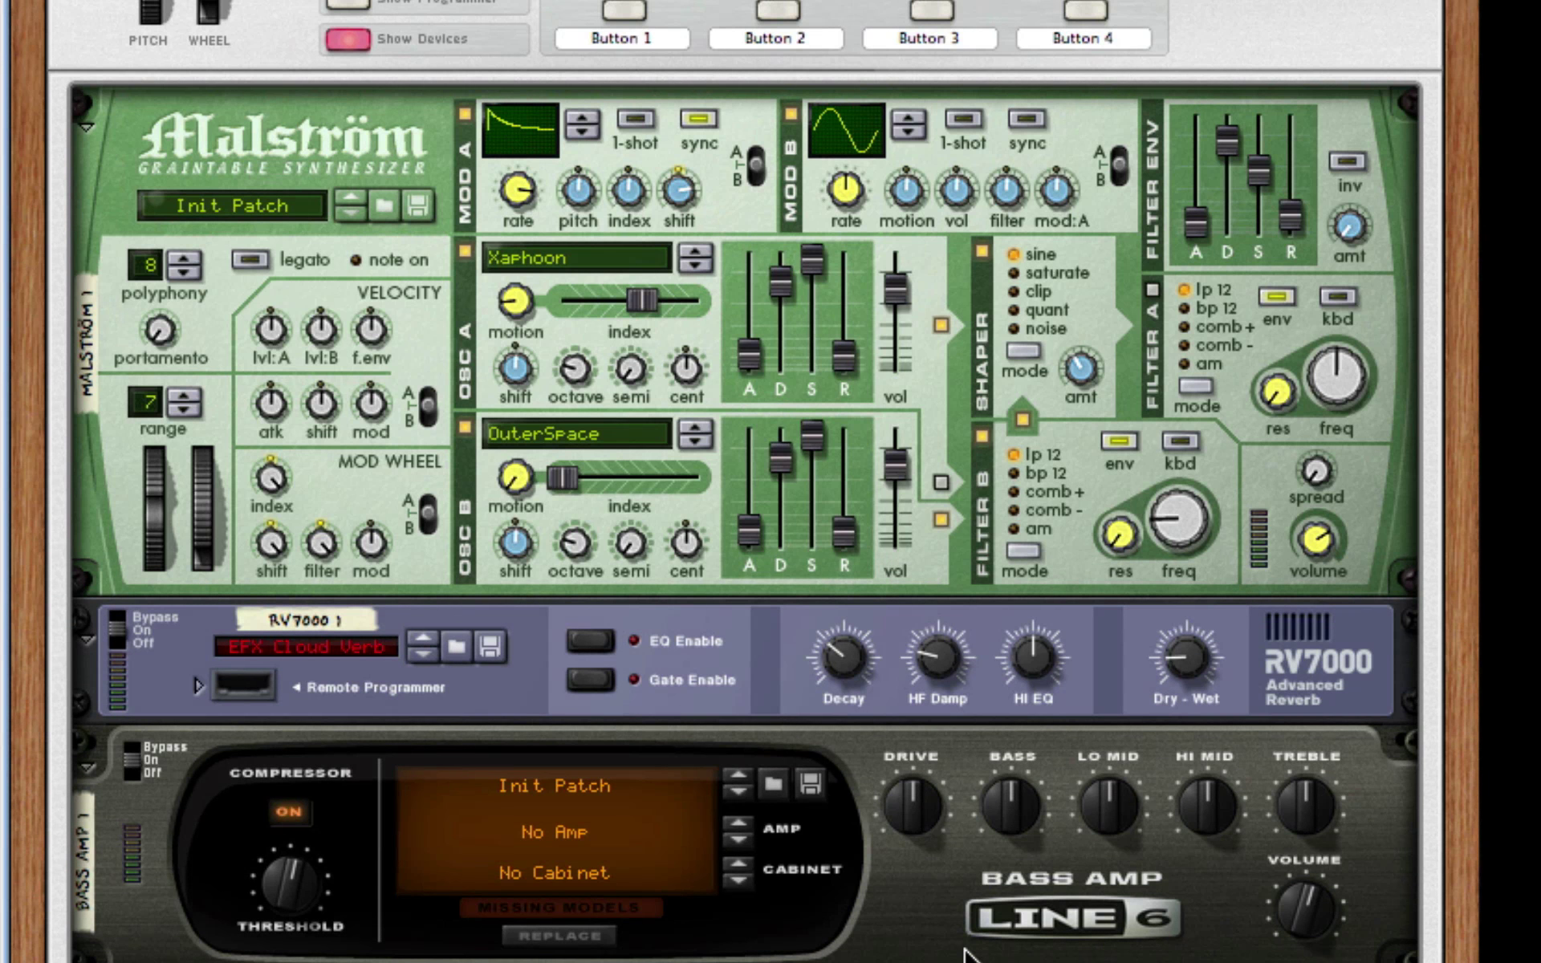